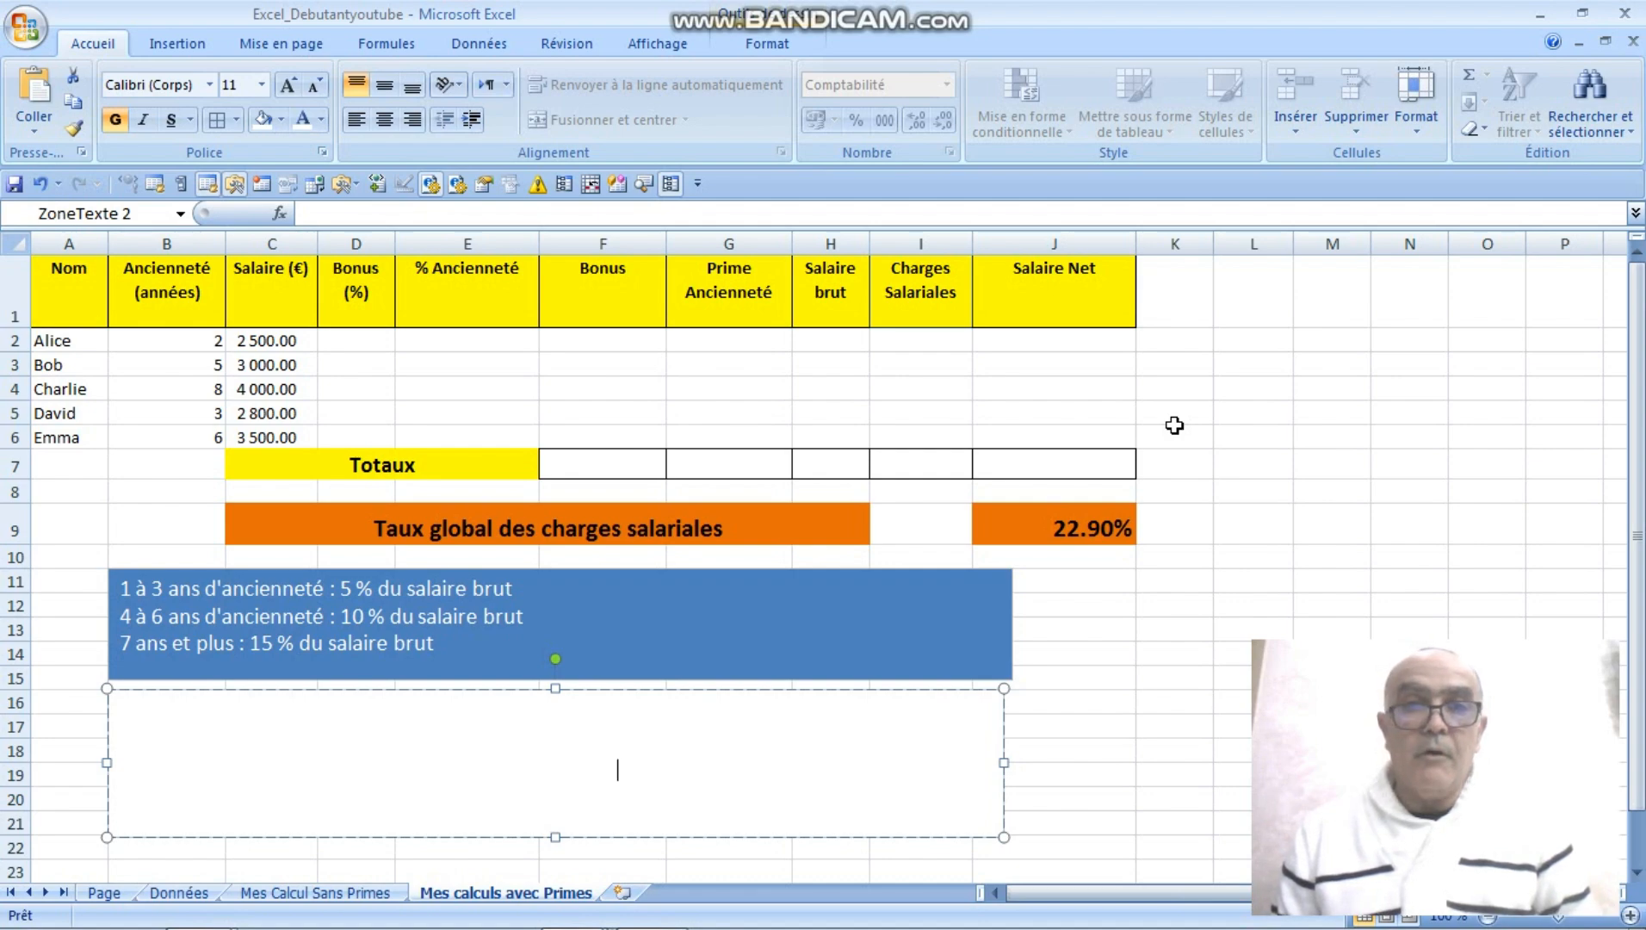
Copy the decimal bonus rates in E2:E6 of the Données sheet
click(179, 892)
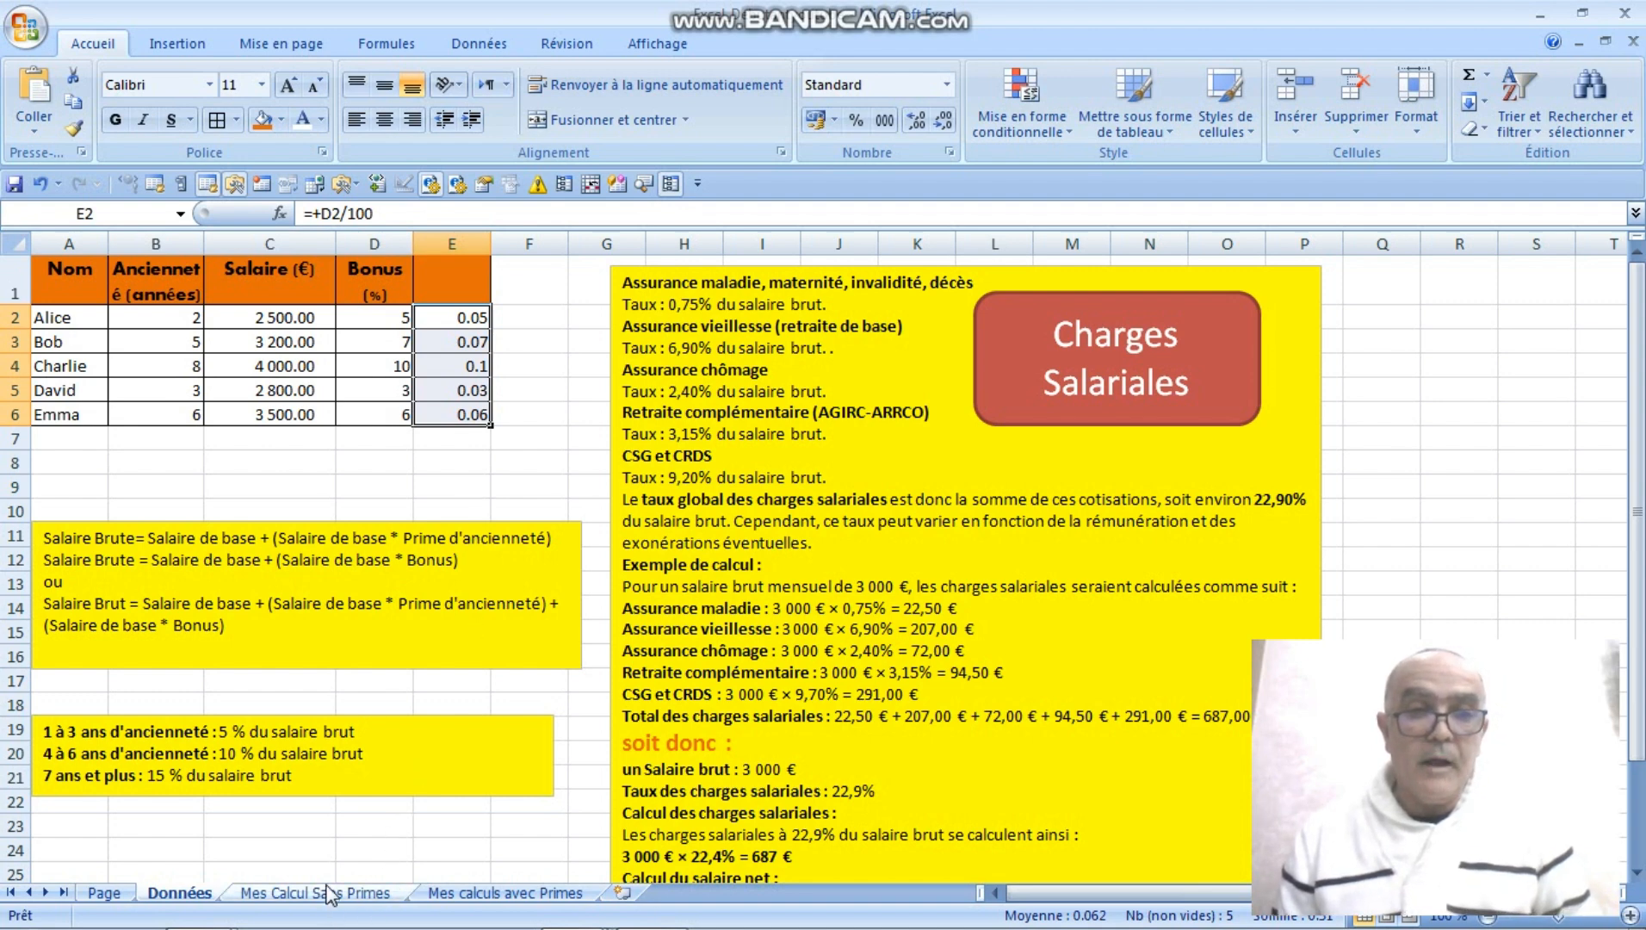
click(476, 896)
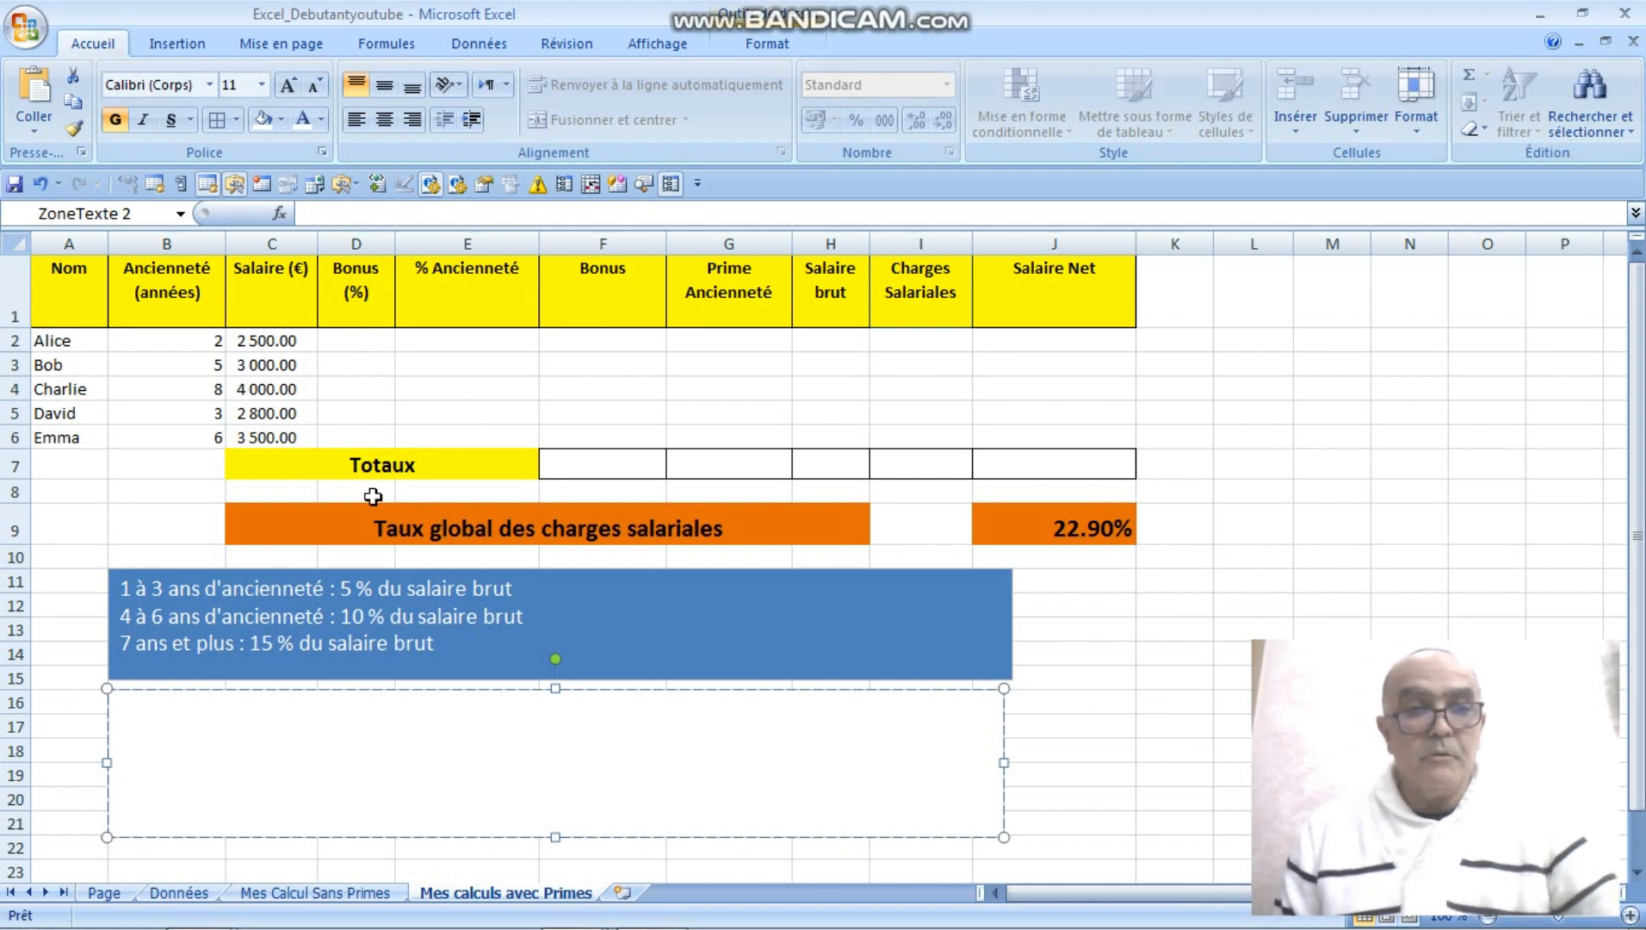
click(185, 895)
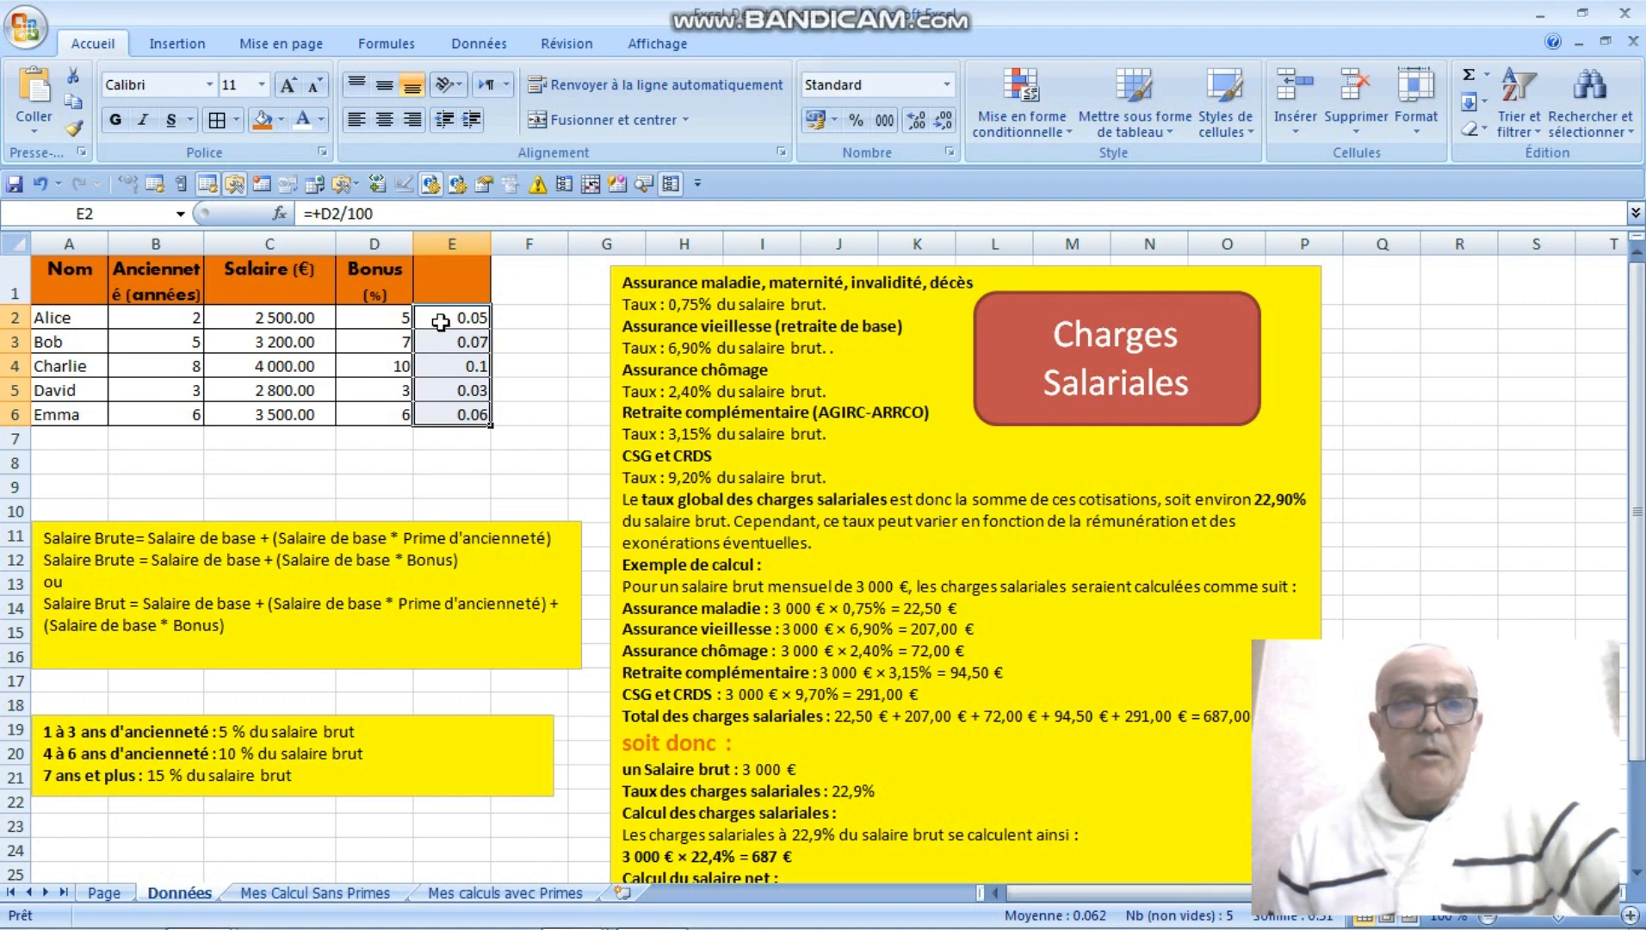
drag(440, 322, 440, 414)
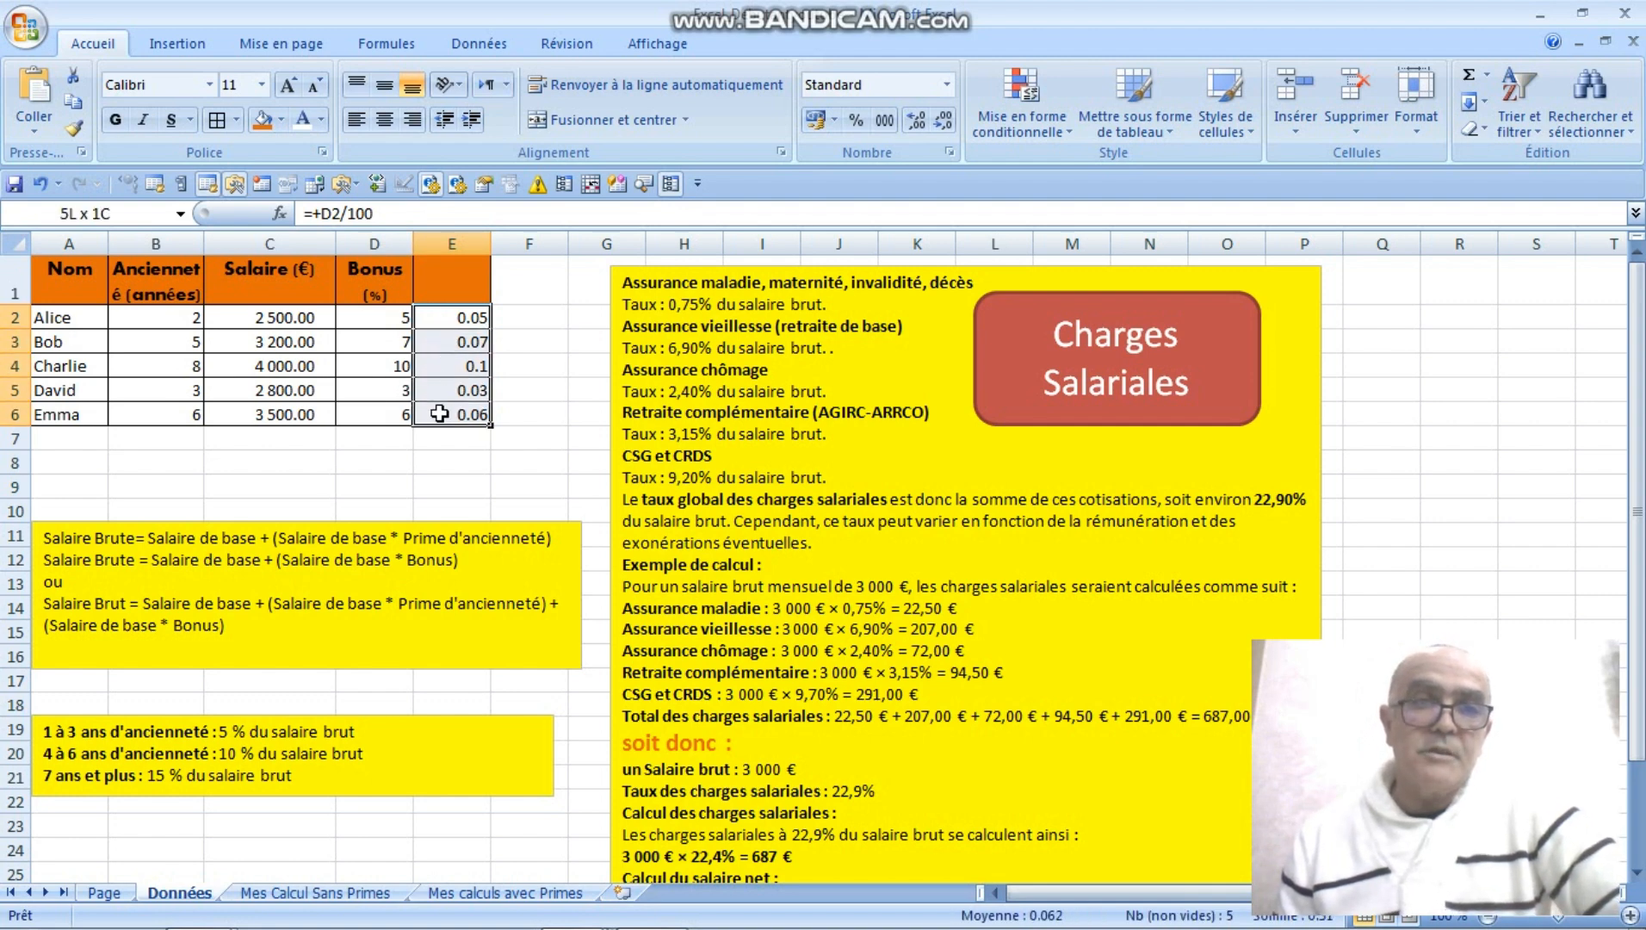
right_click(440, 314)
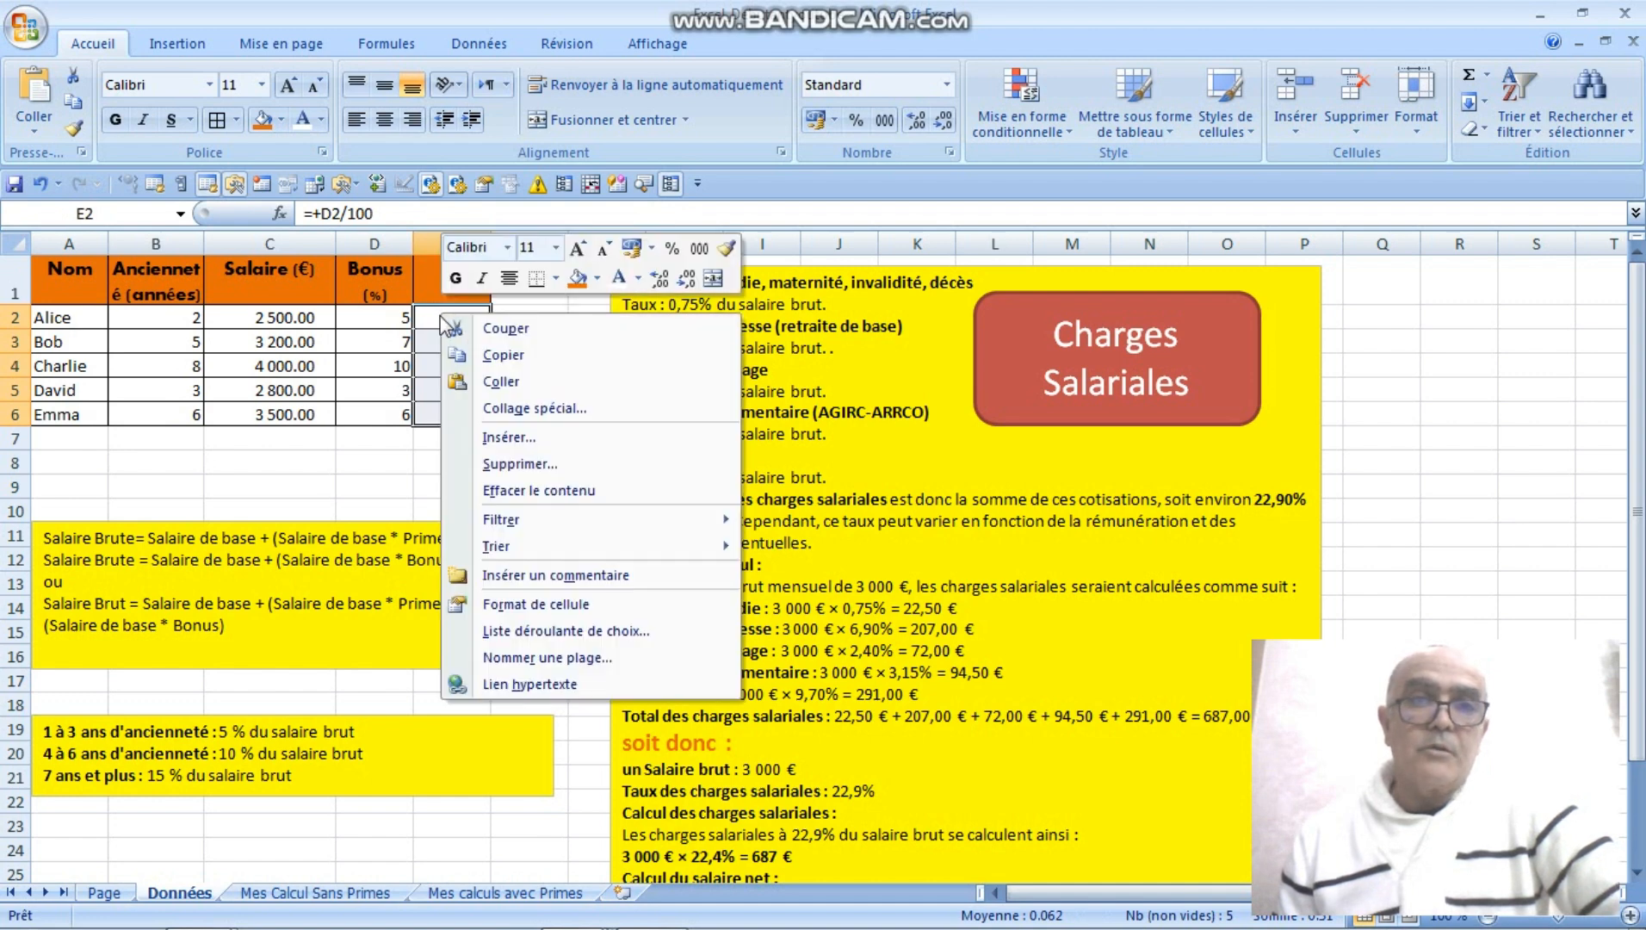
click(501, 354)
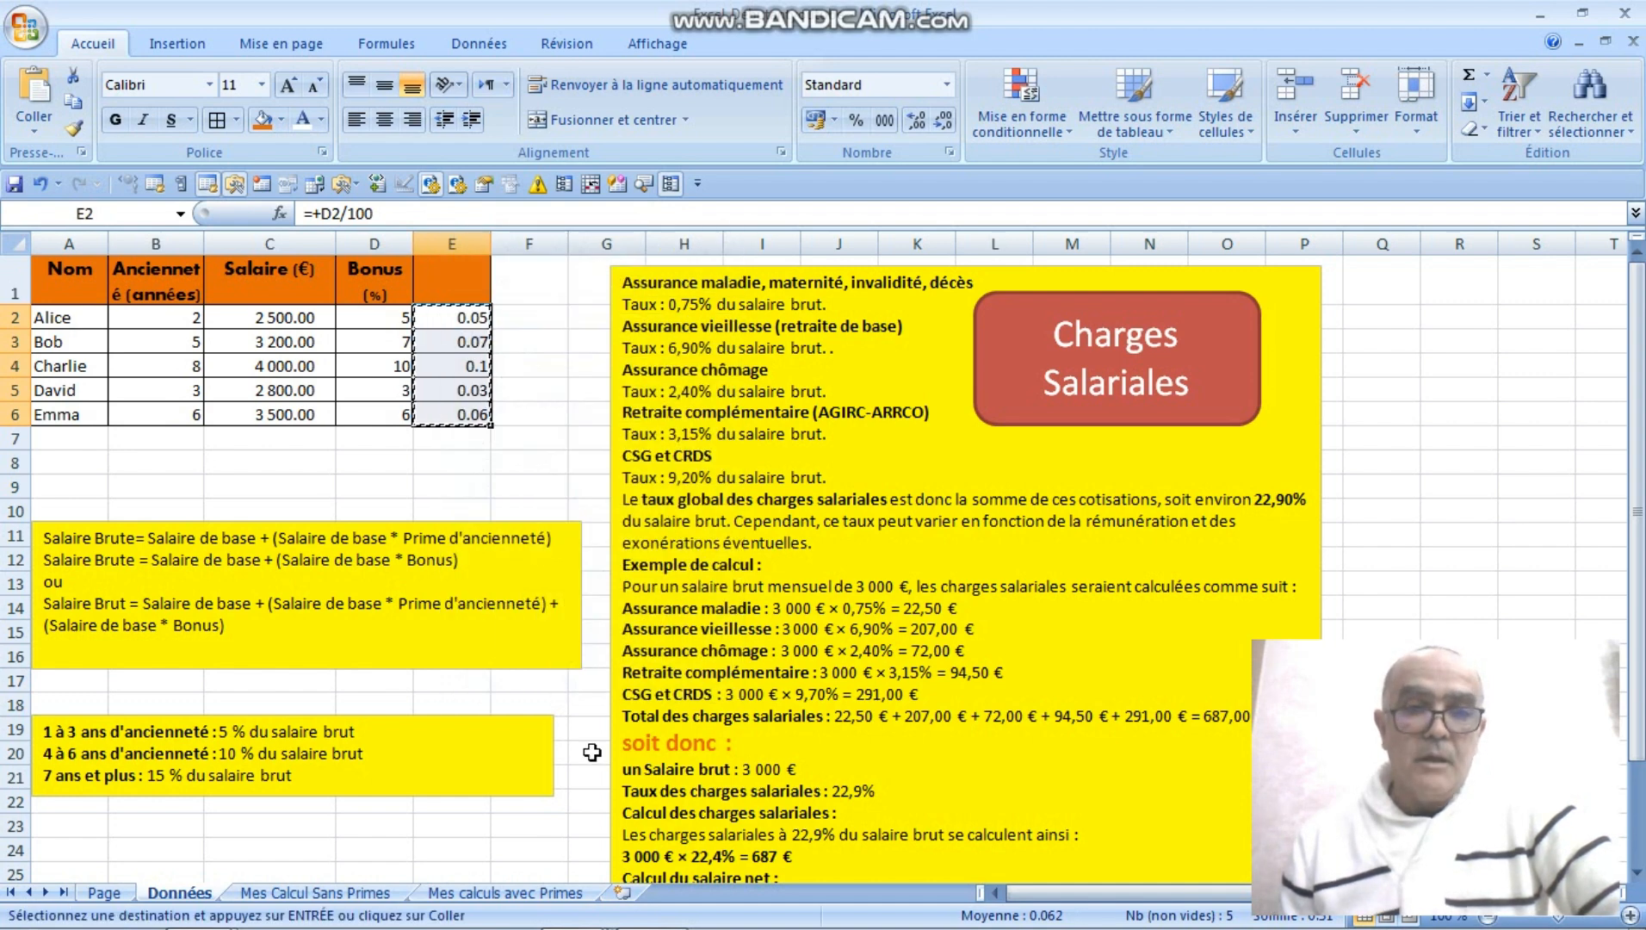
Paste the copied rates as values only into the Bonus (%) column from D2 on the Mes calculs avec Primes sheet
click(514, 895)
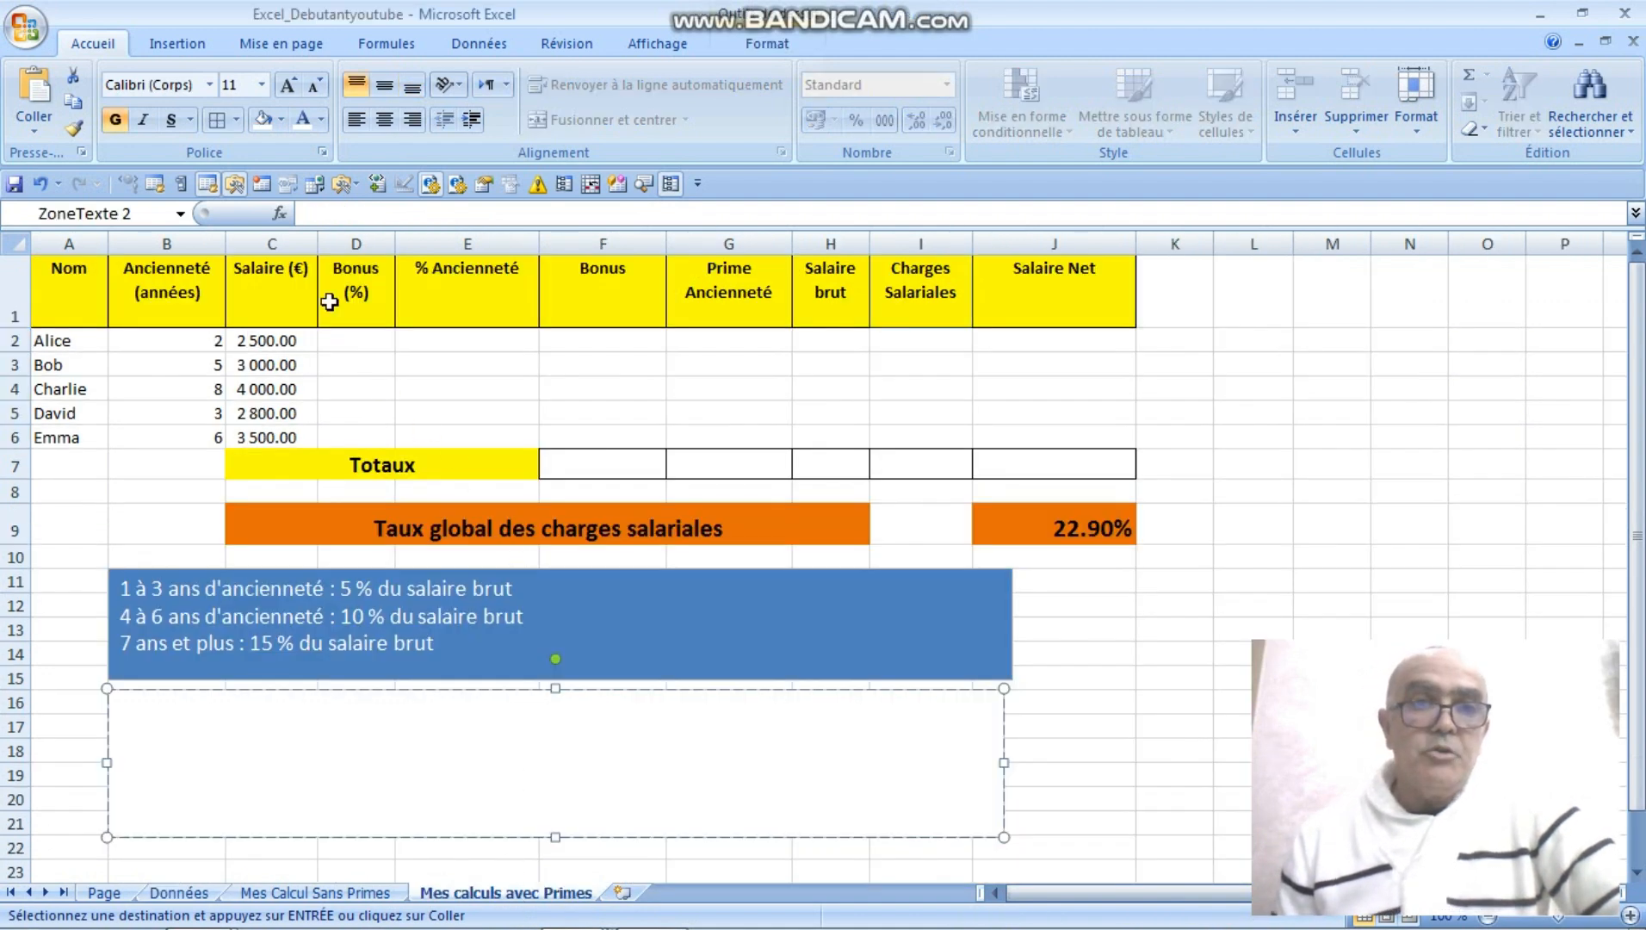
click(361, 342)
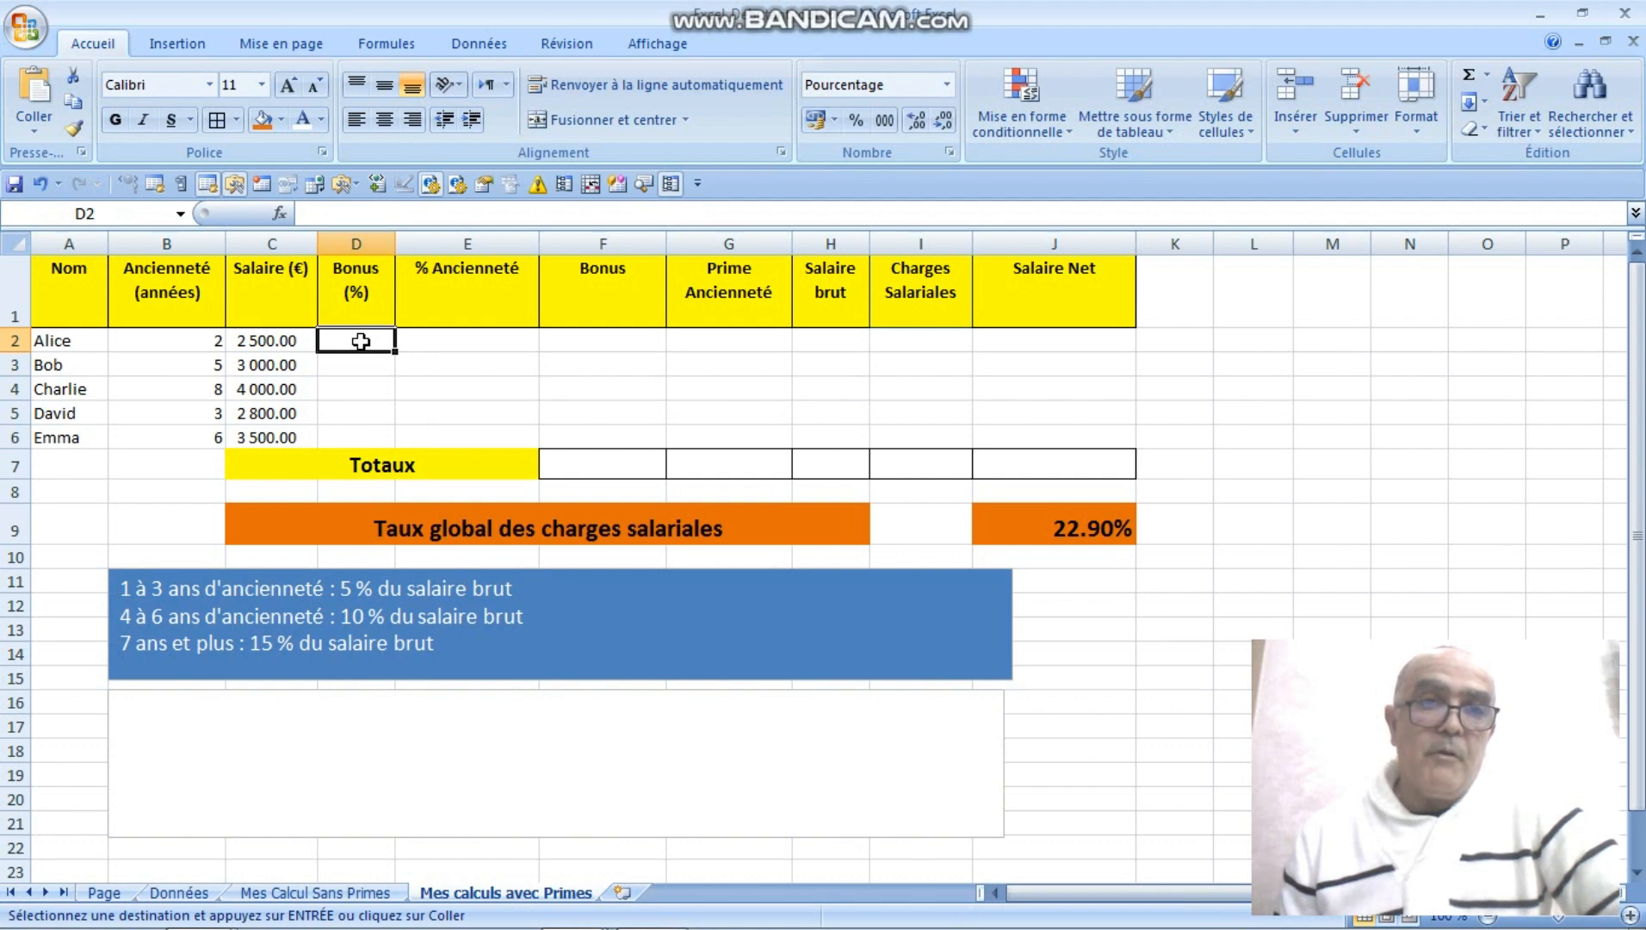
right_click(360, 342)
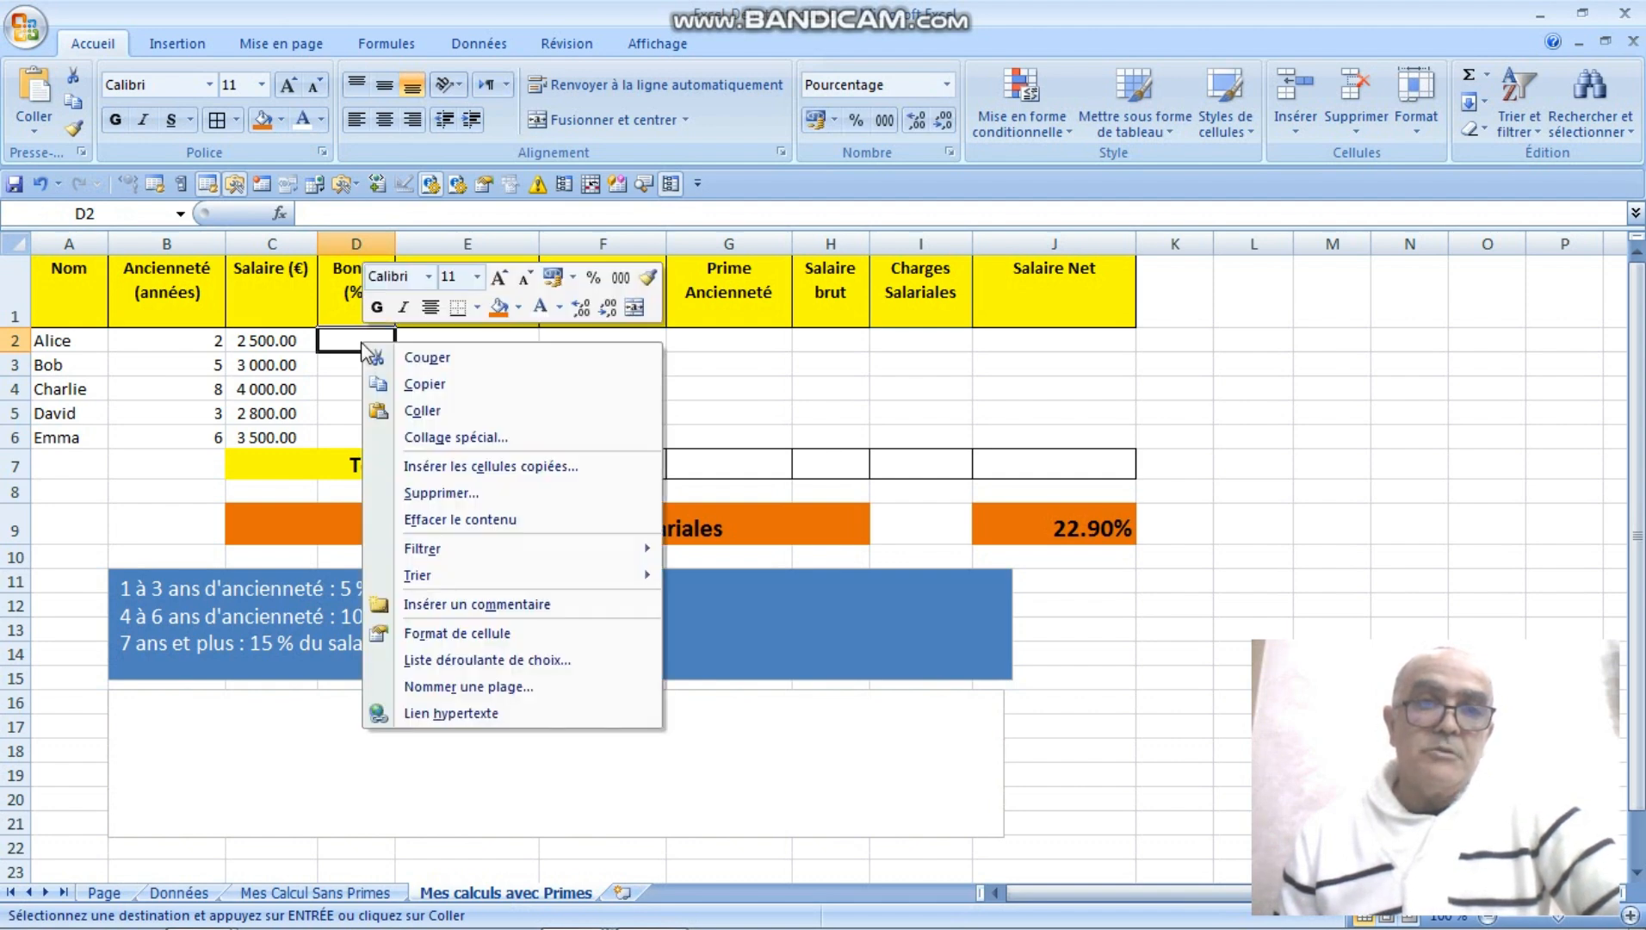
click(417, 438)
click(232, 336)
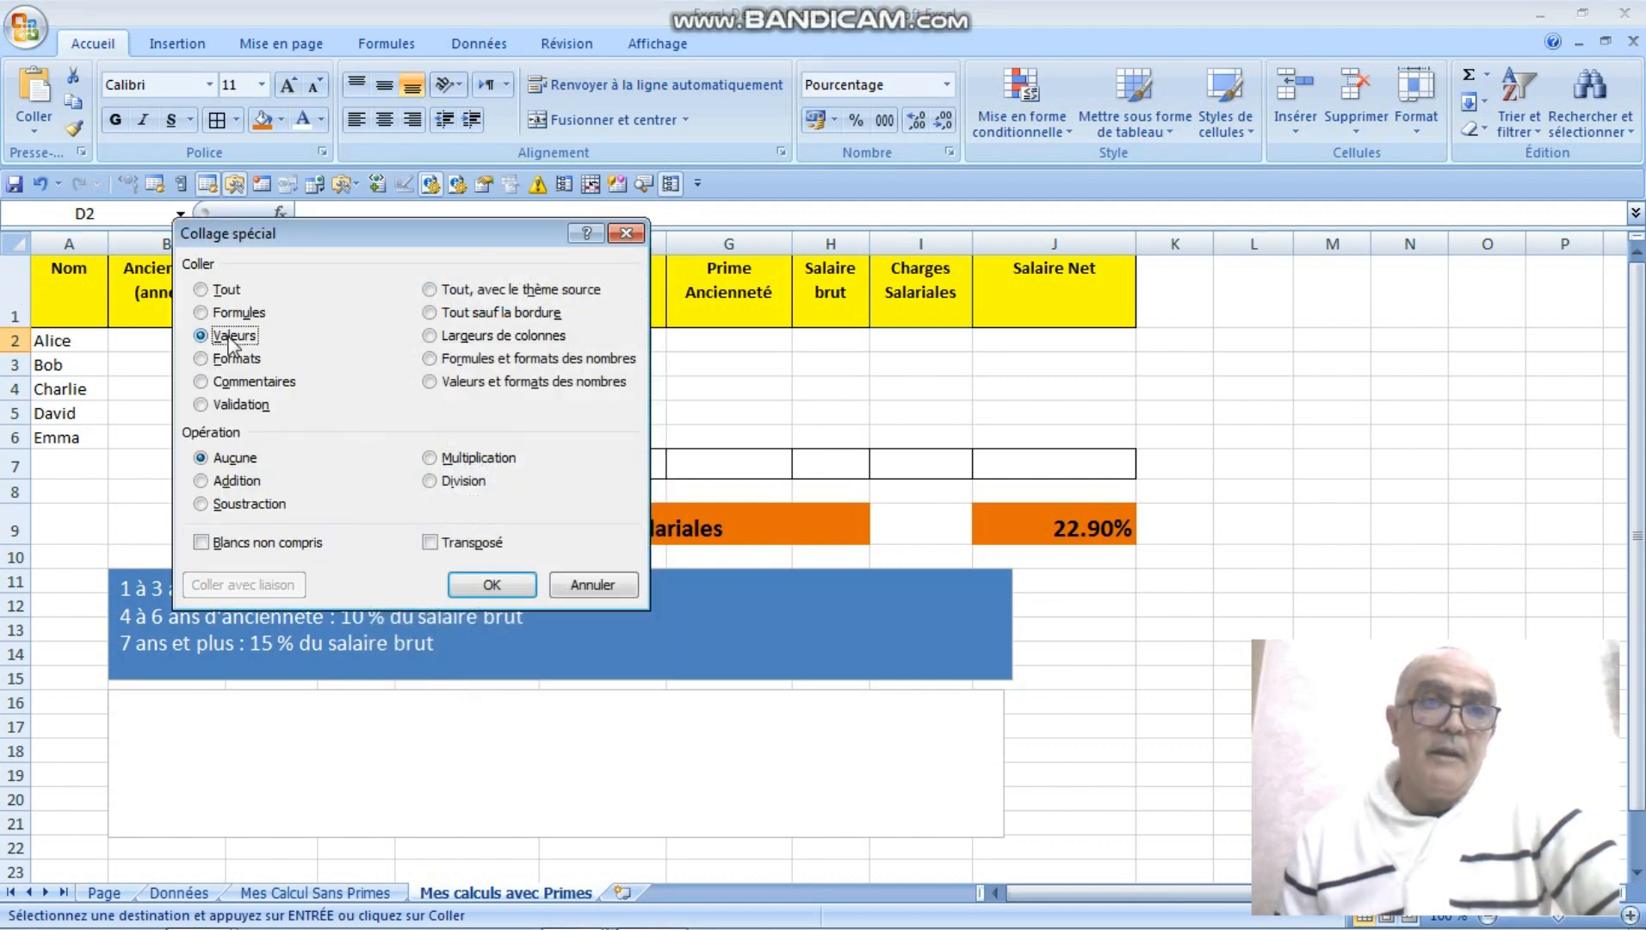
click(470, 576)
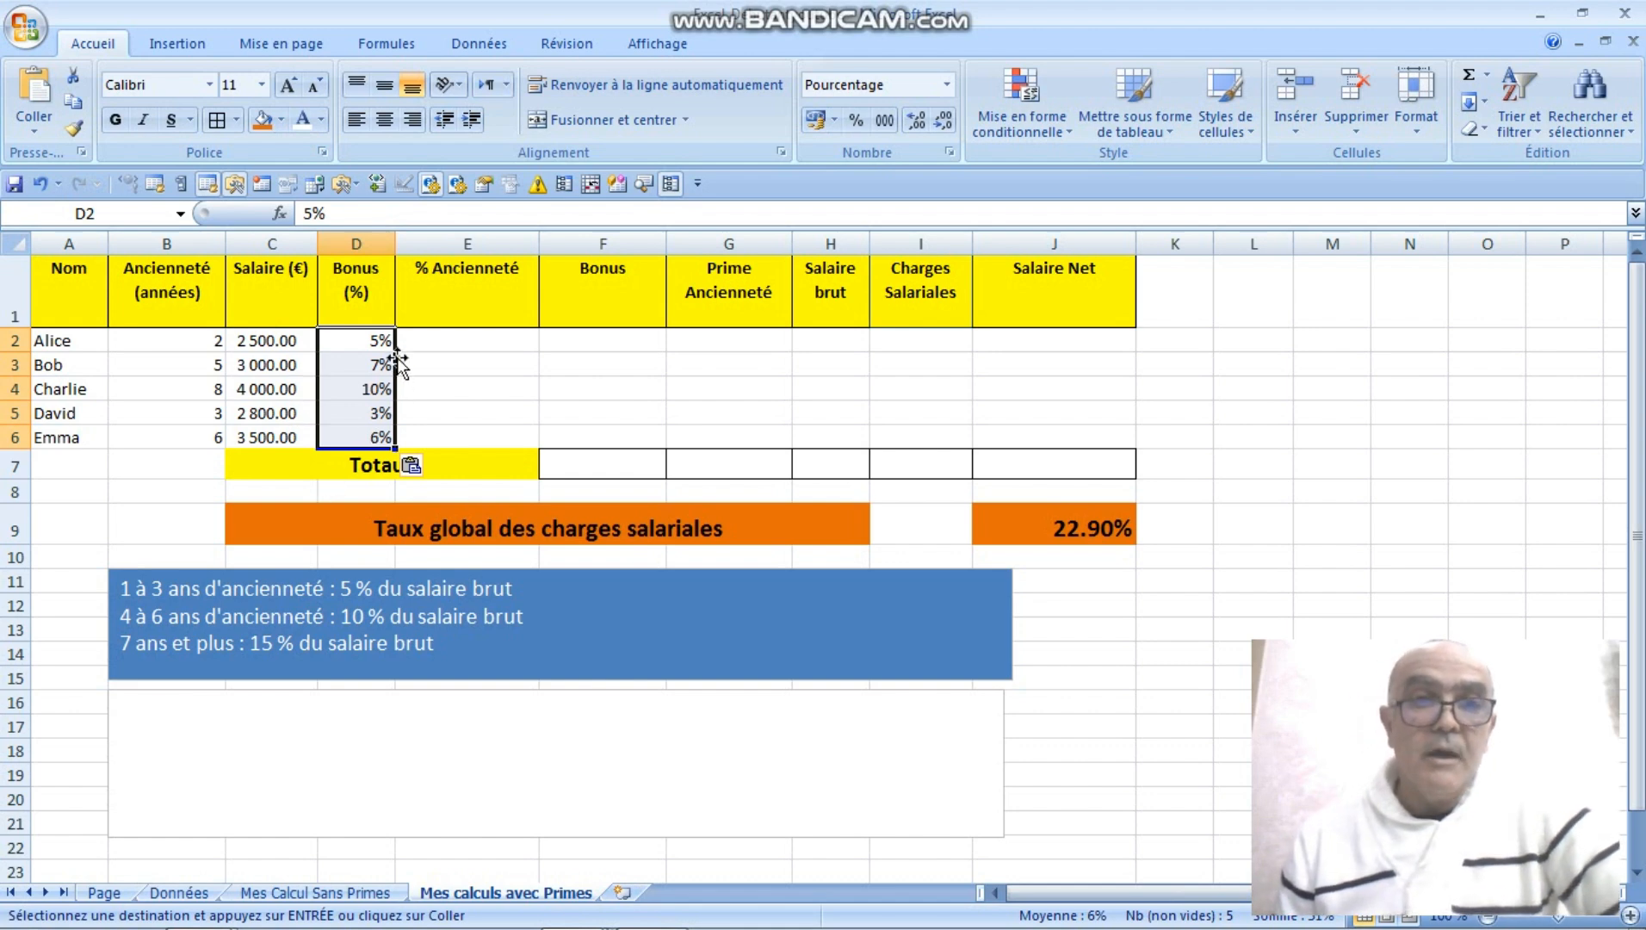
Enter 5% in E2 and set the font colour of the % Ancienneté cells E2:E6 to Automatique
click(449, 337)
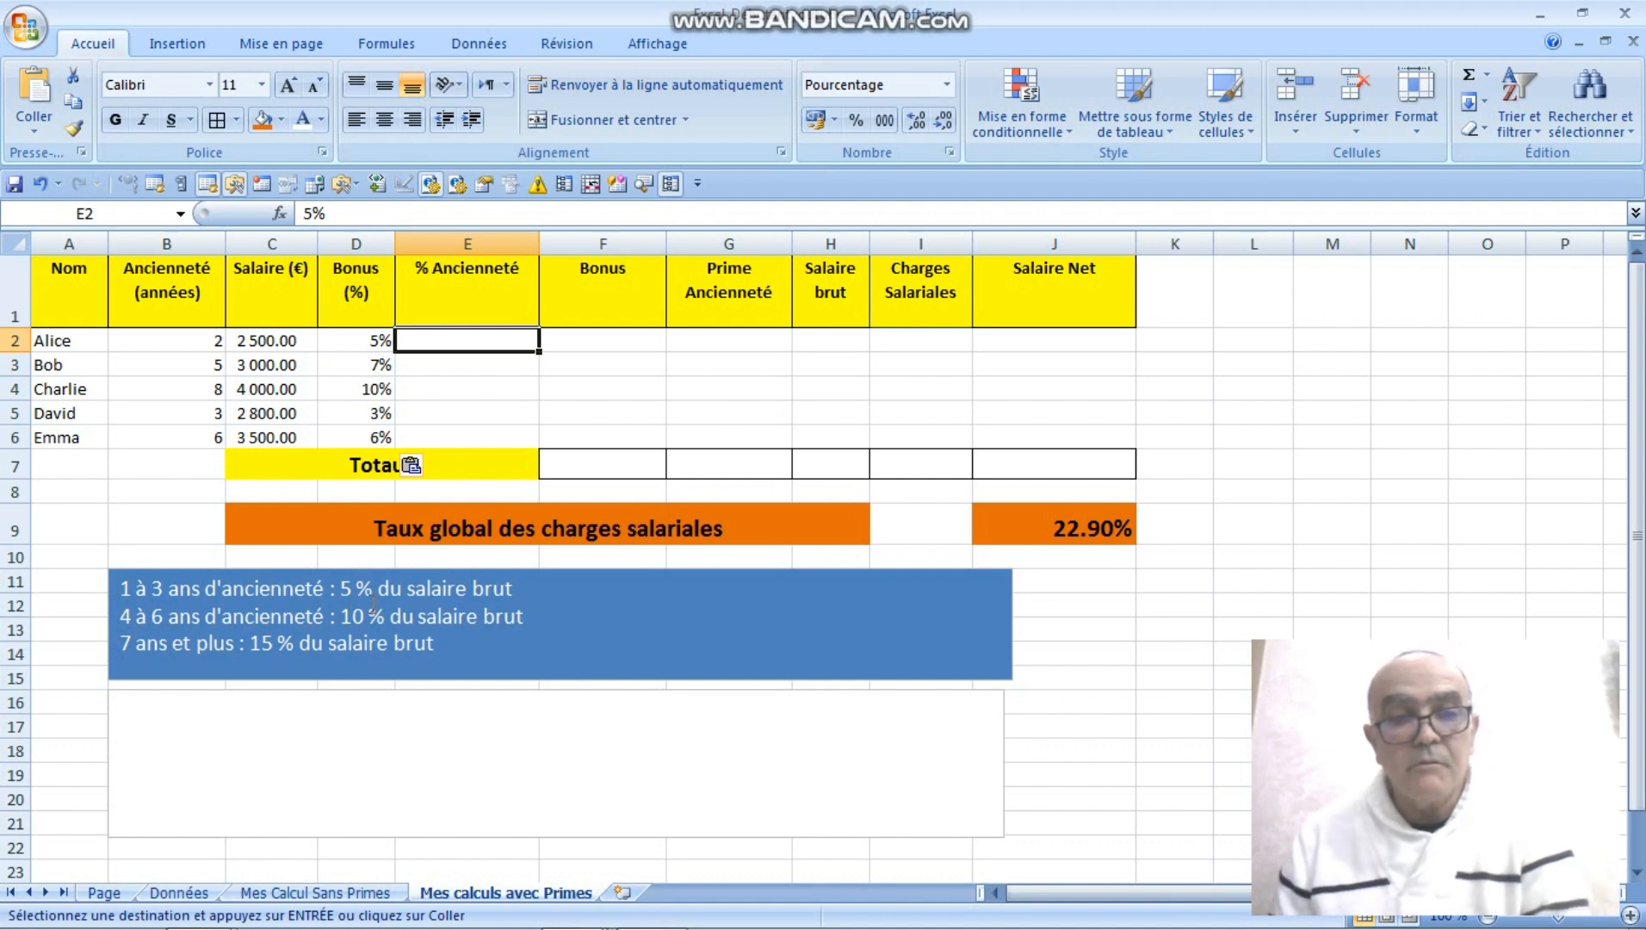
text(5)
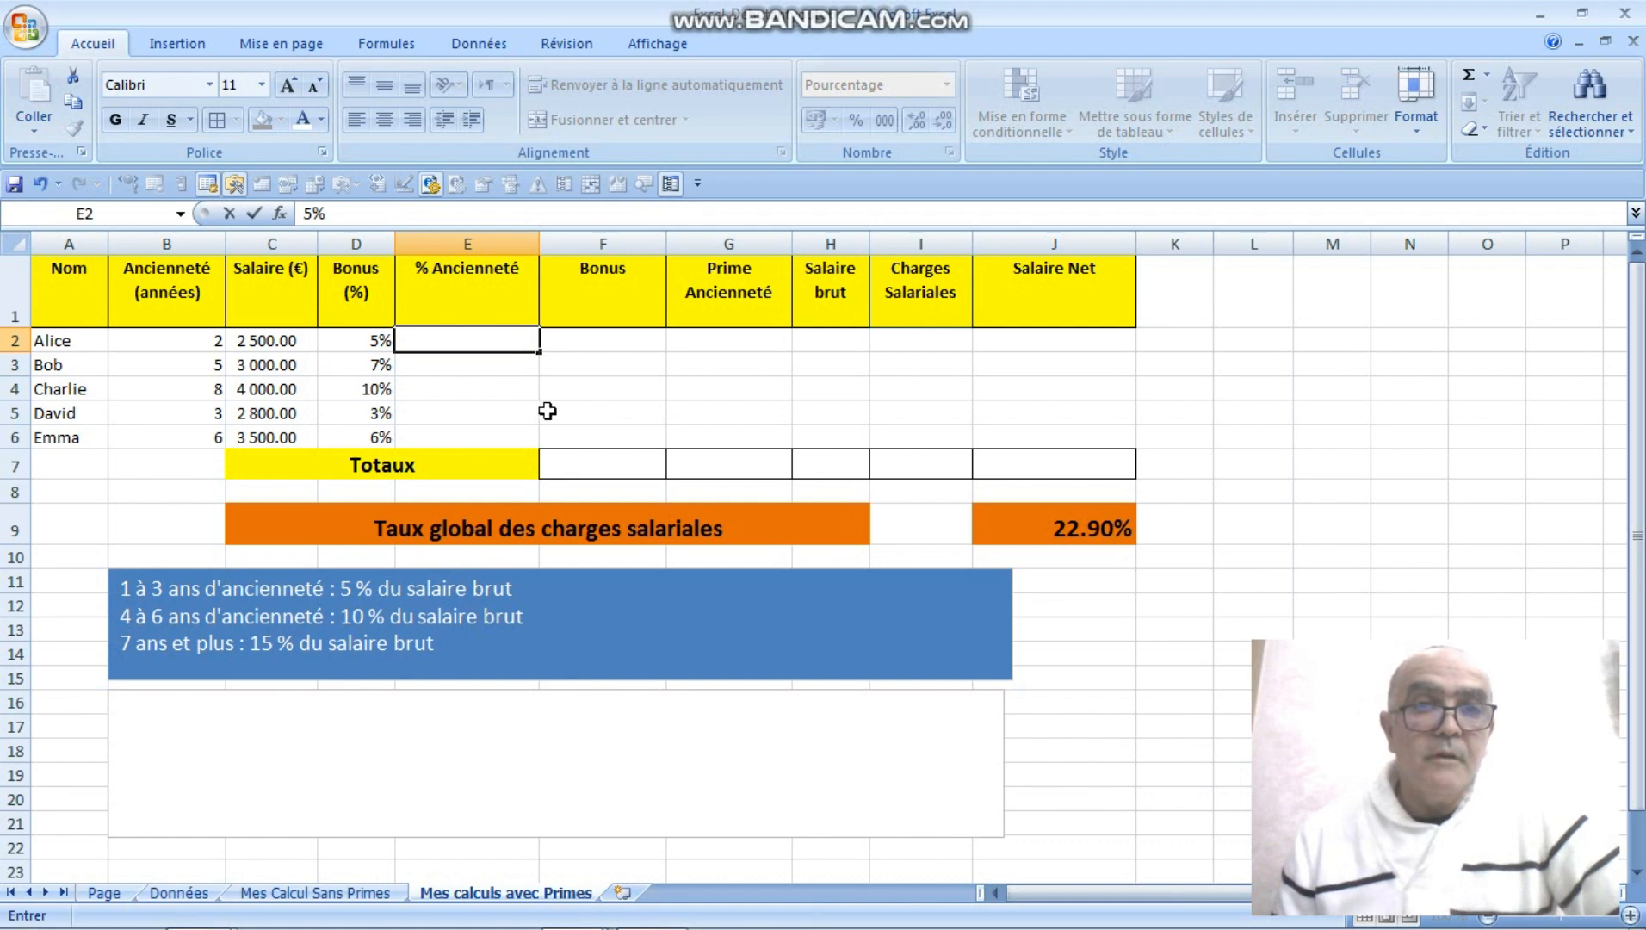
click(497, 393)
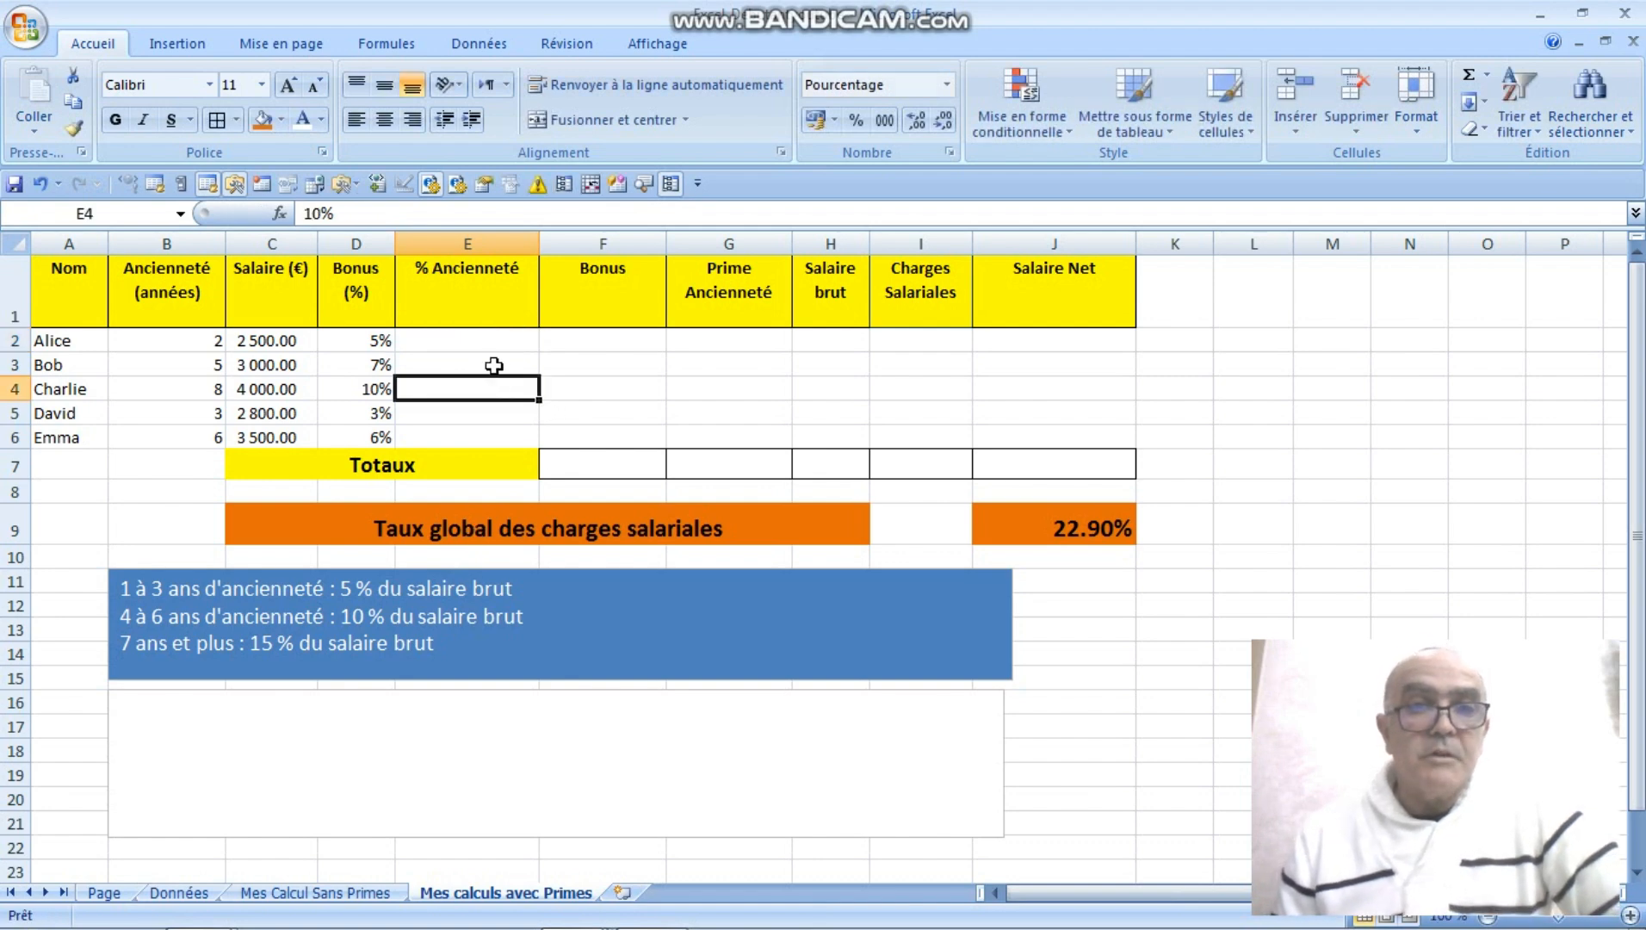
drag(490, 340, 492, 434)
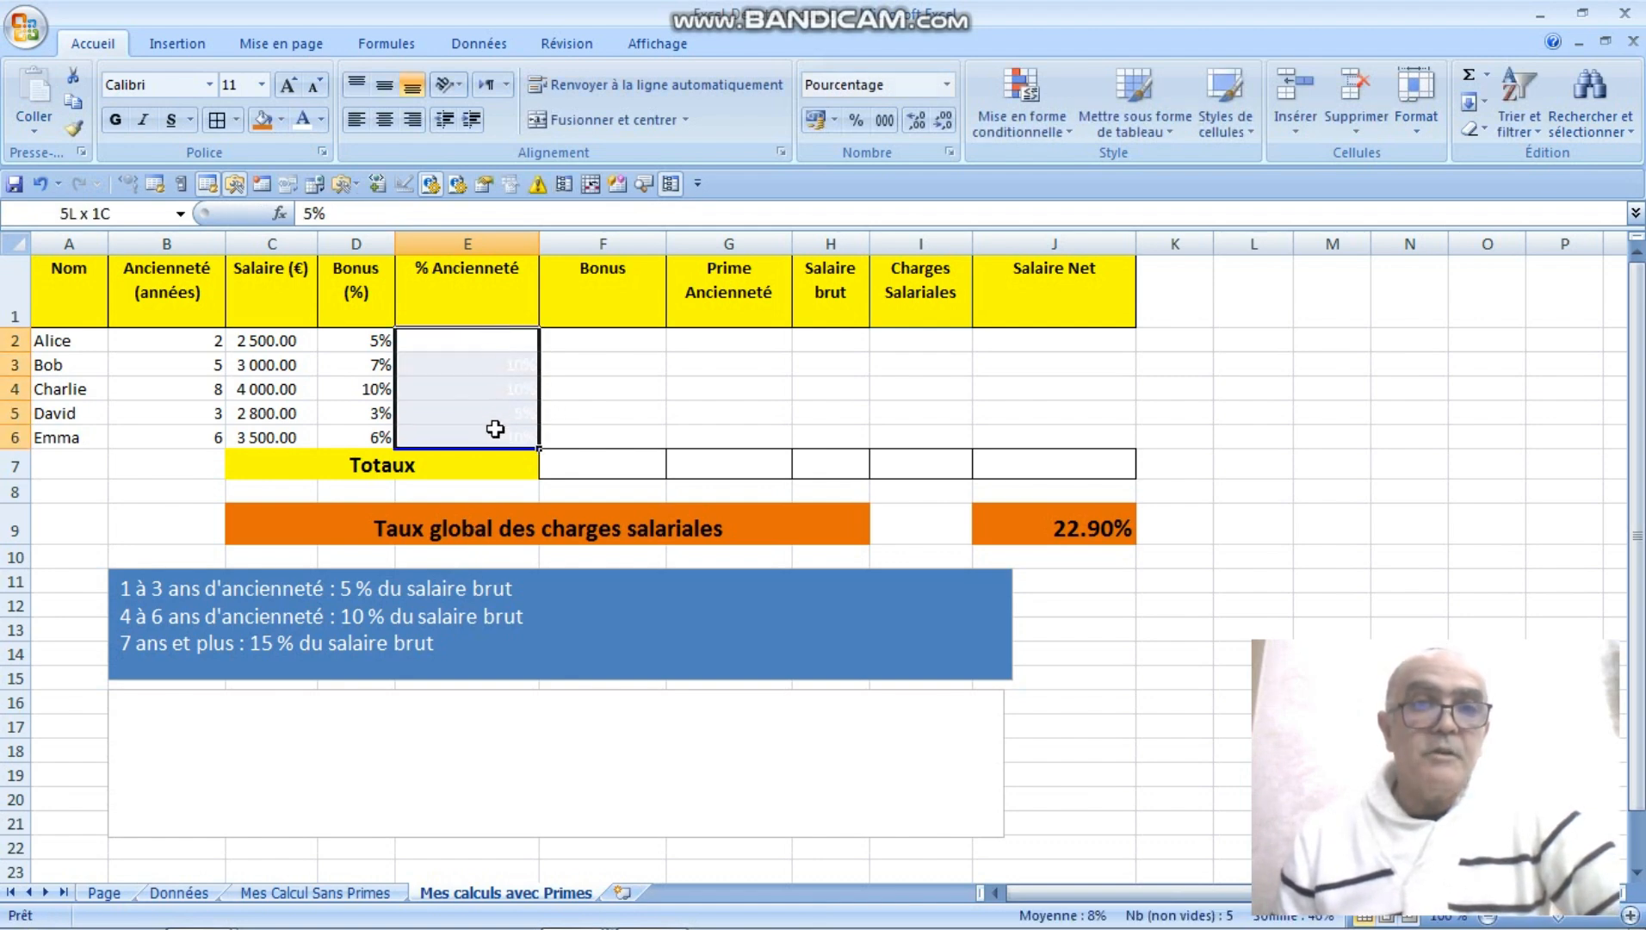
click(321, 120)
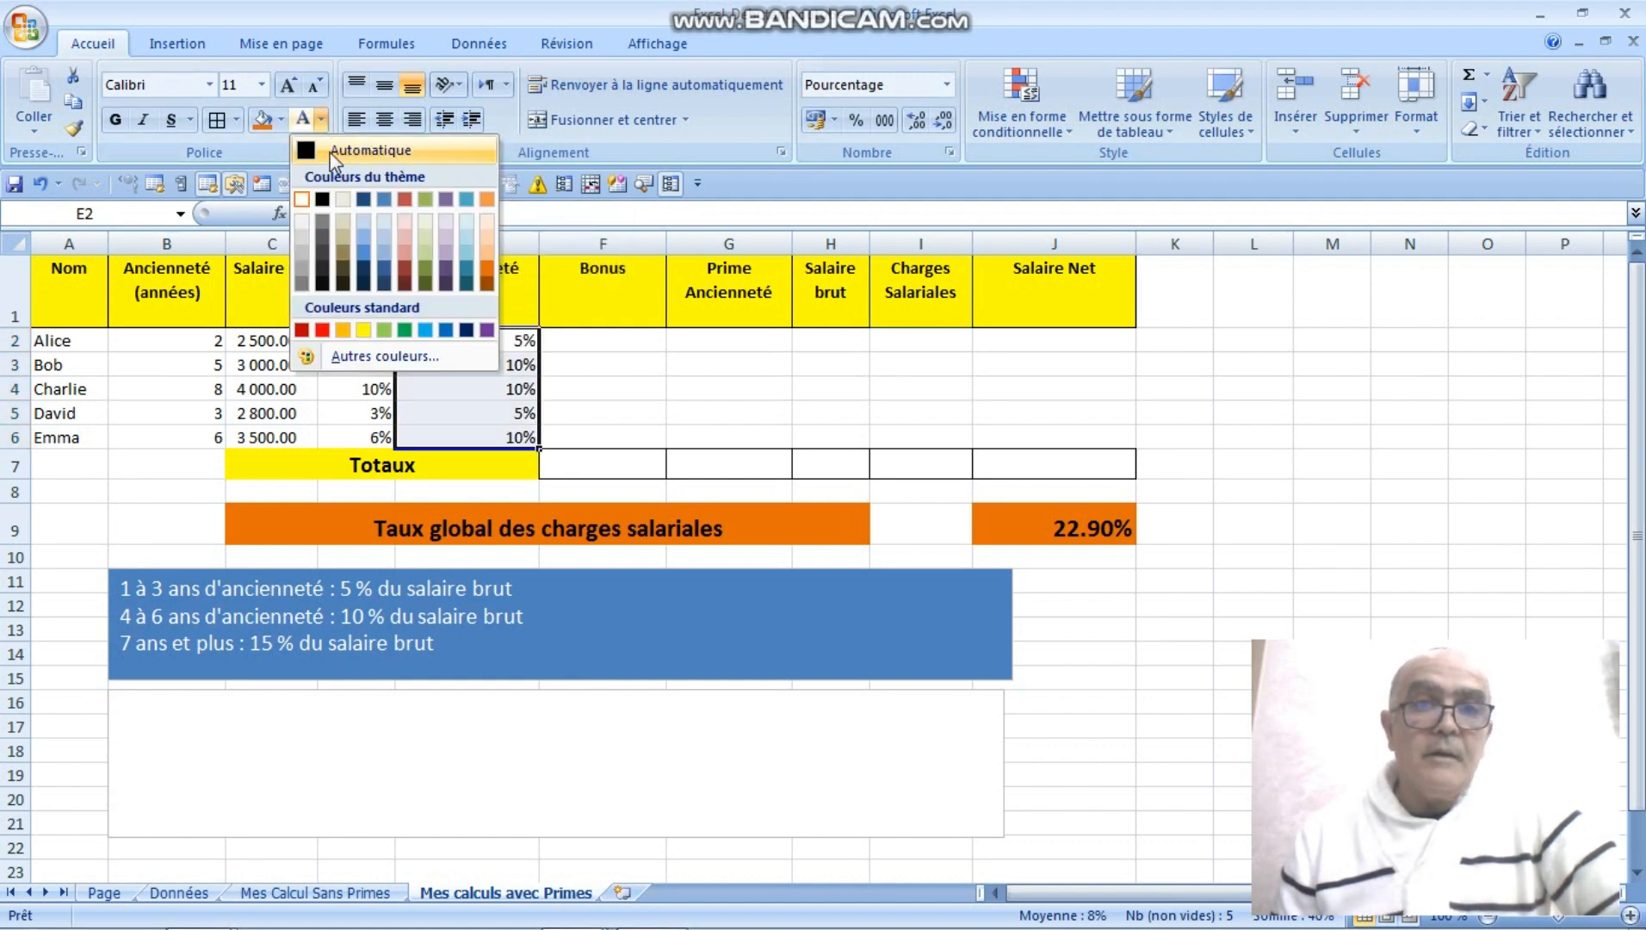
click(329, 152)
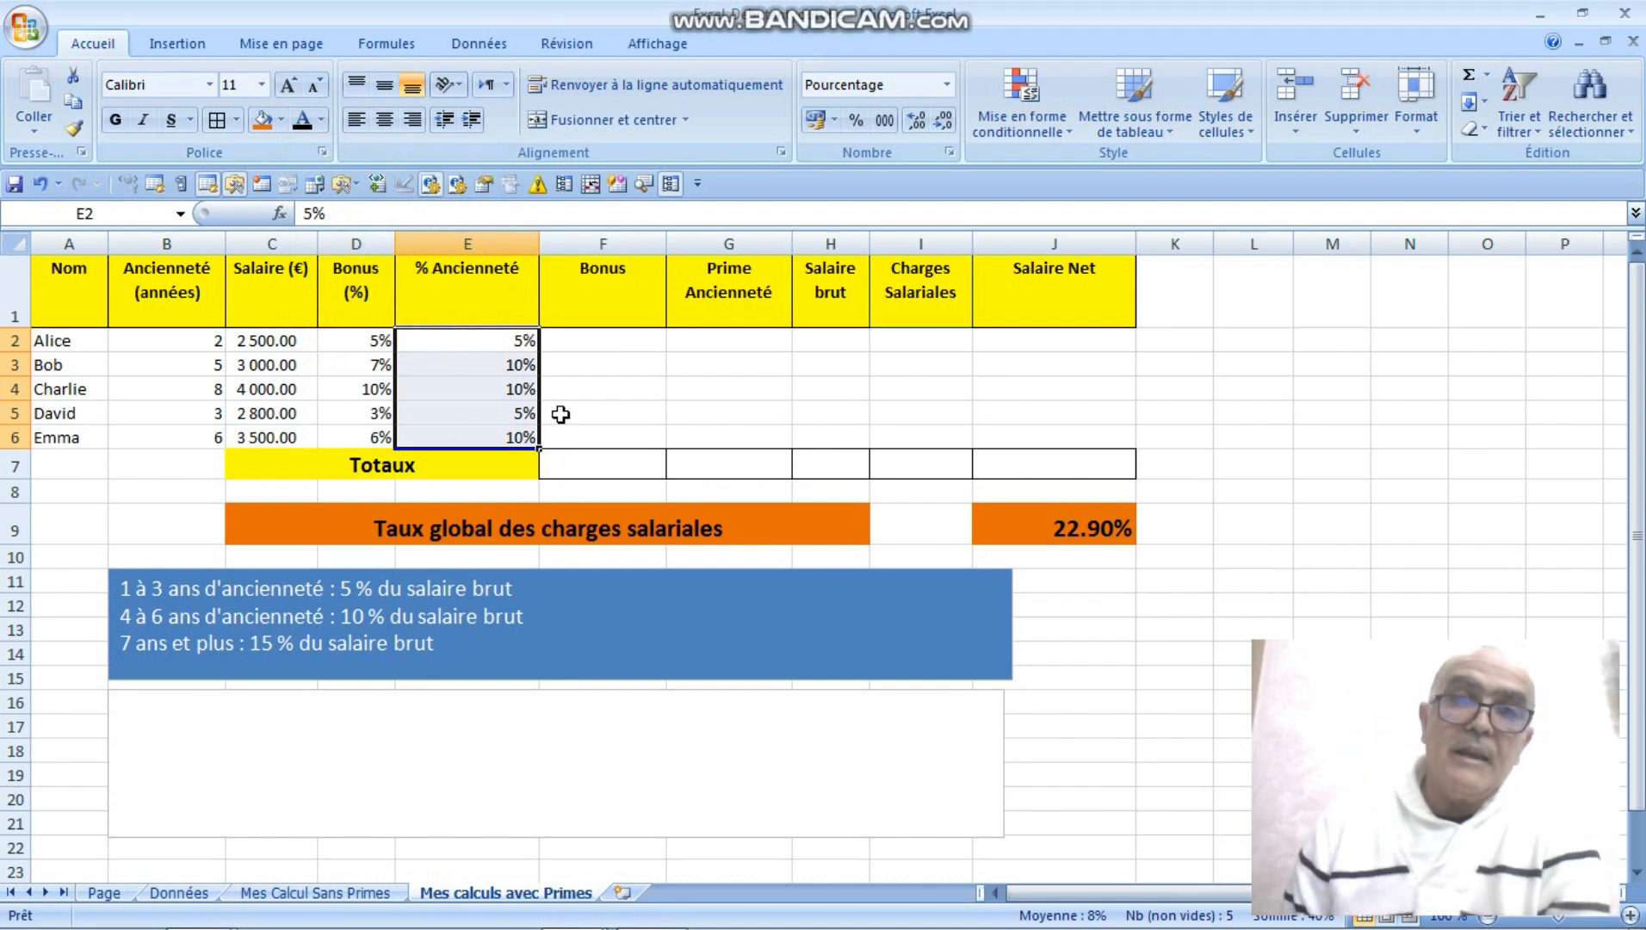
Calculate the first employee's Bonus in F2 with the formula =C2*D2
click(591, 343)
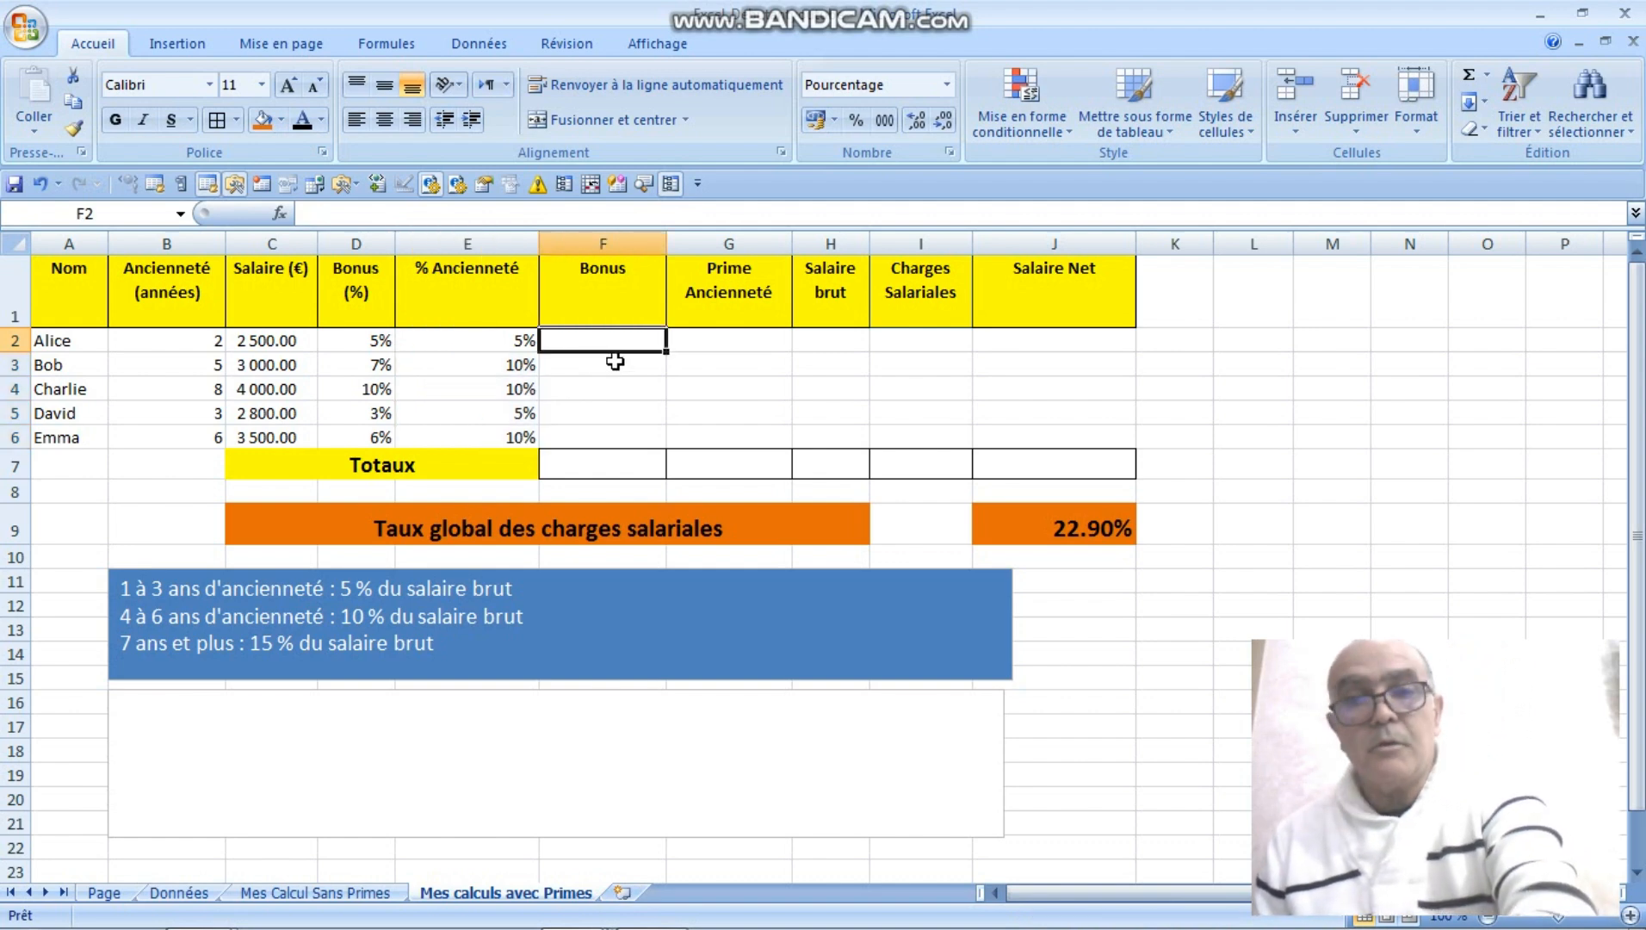
text(=)
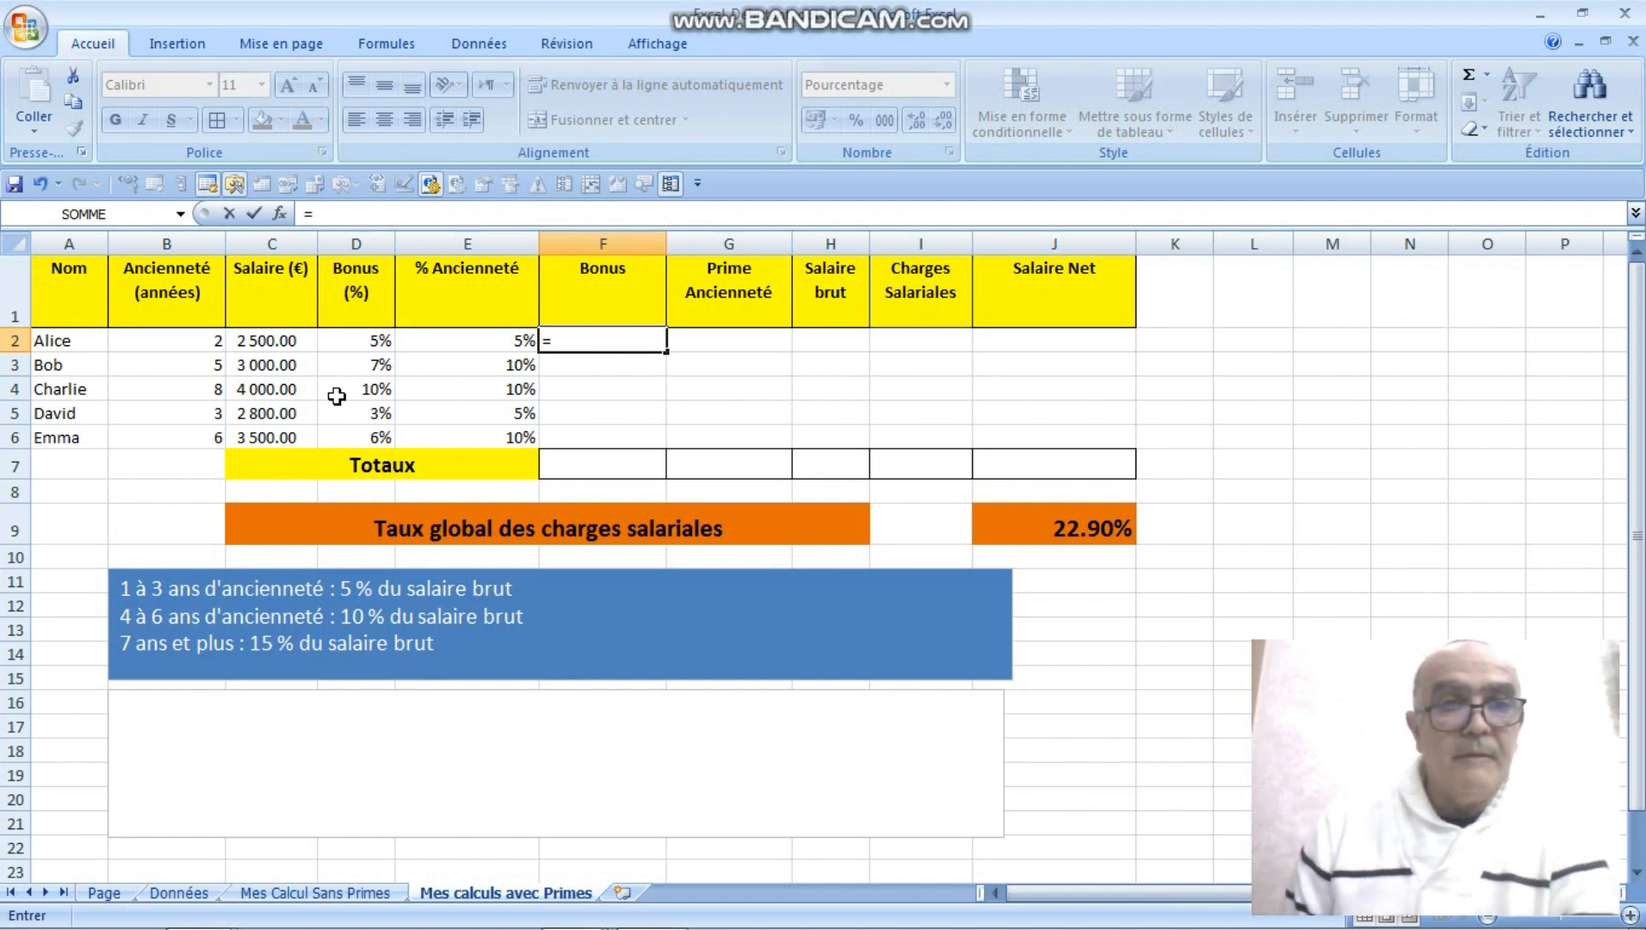
click(260, 342)
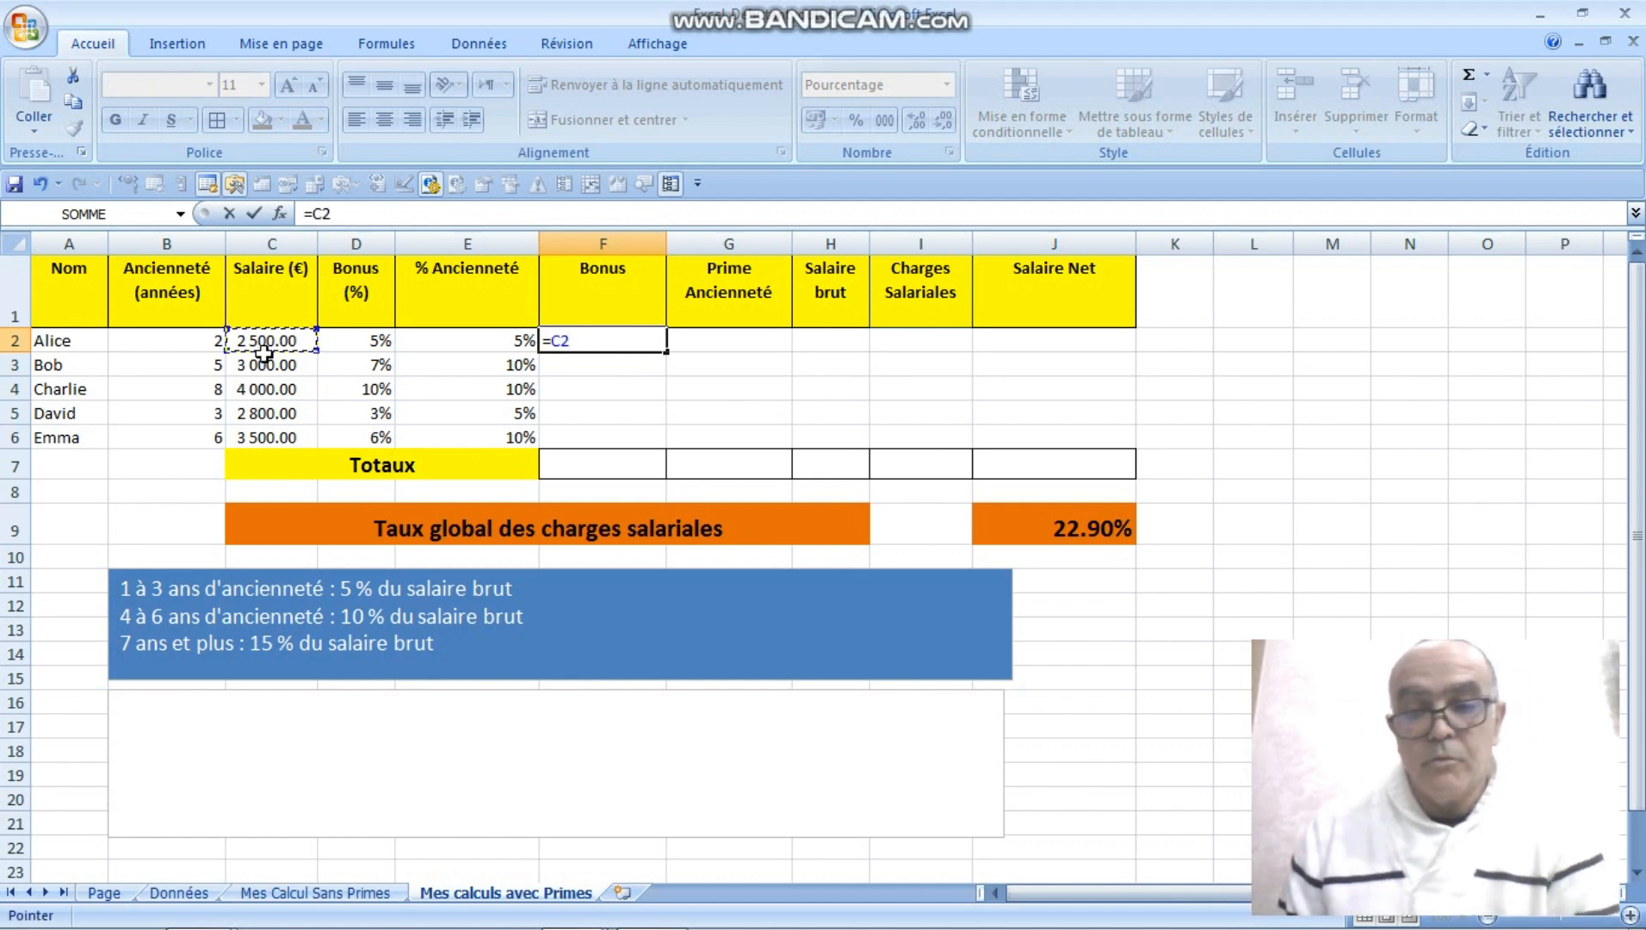
text(*)
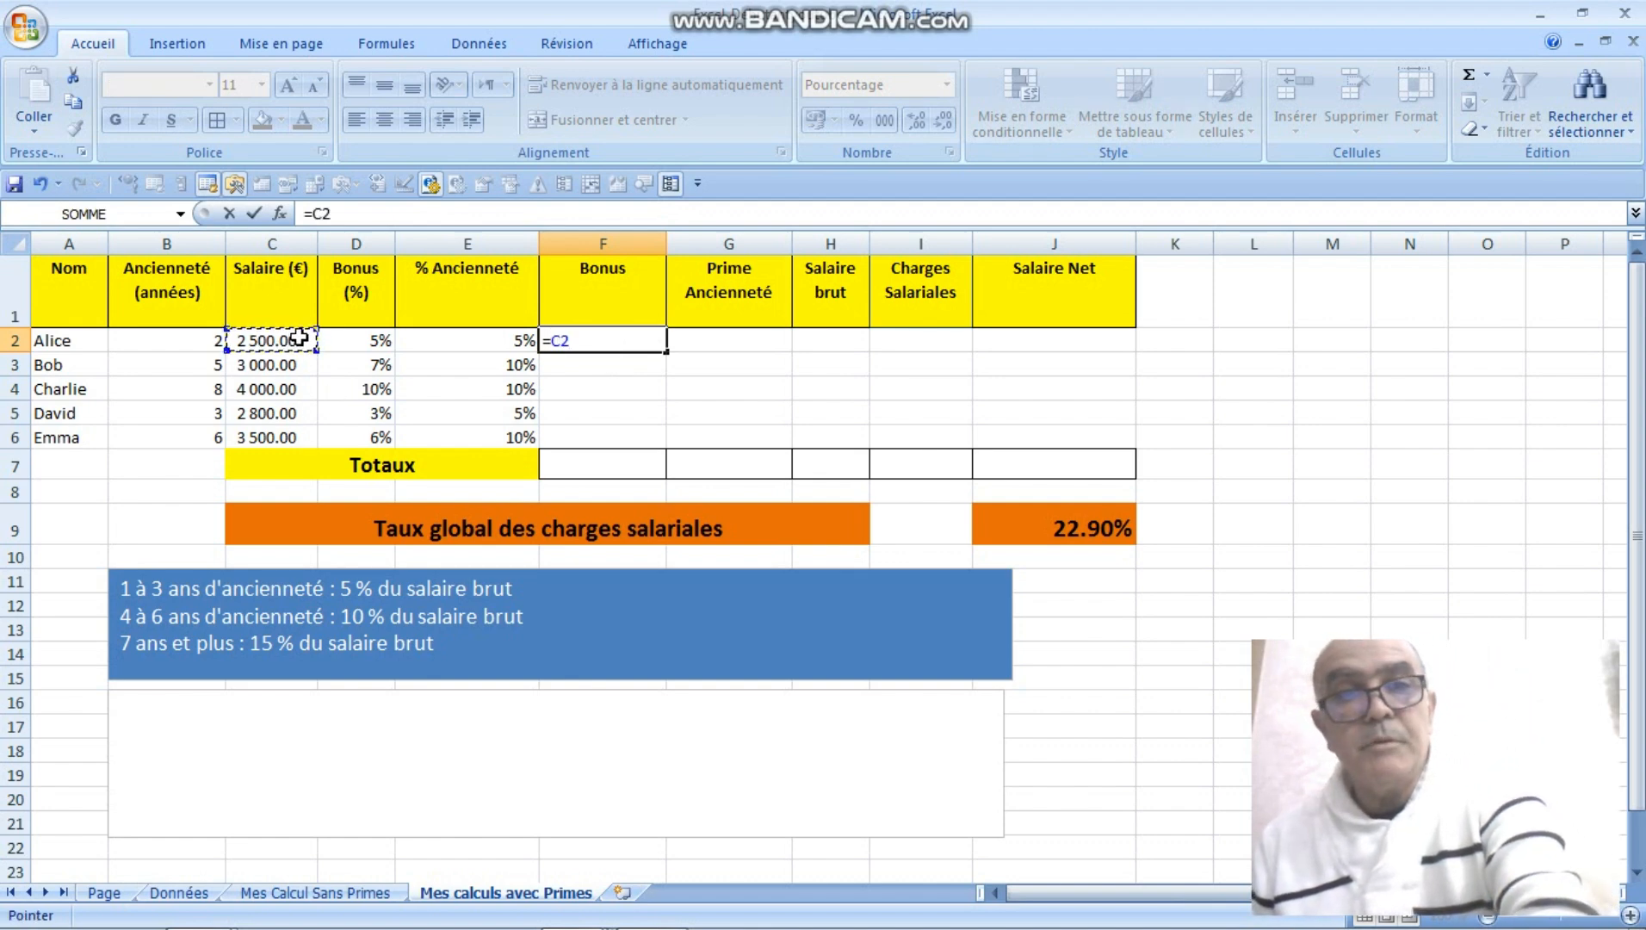
click(378, 342)
key(Return)
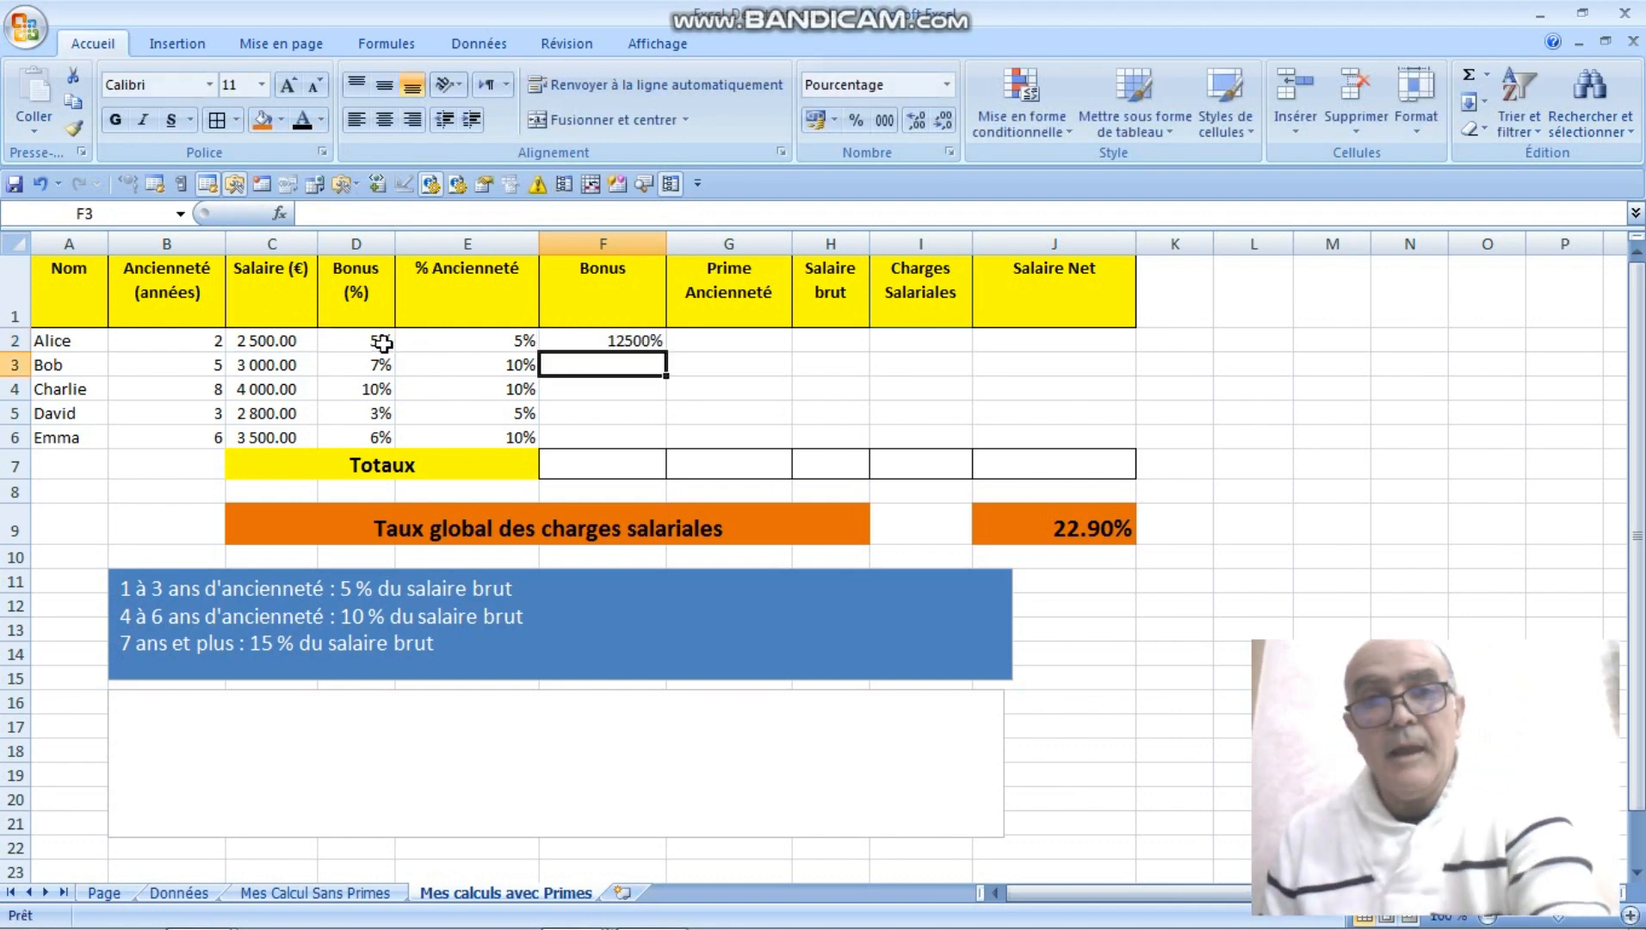
Apply the thousands-separator number style to F2 and fill its formula down to F6
click(630, 338)
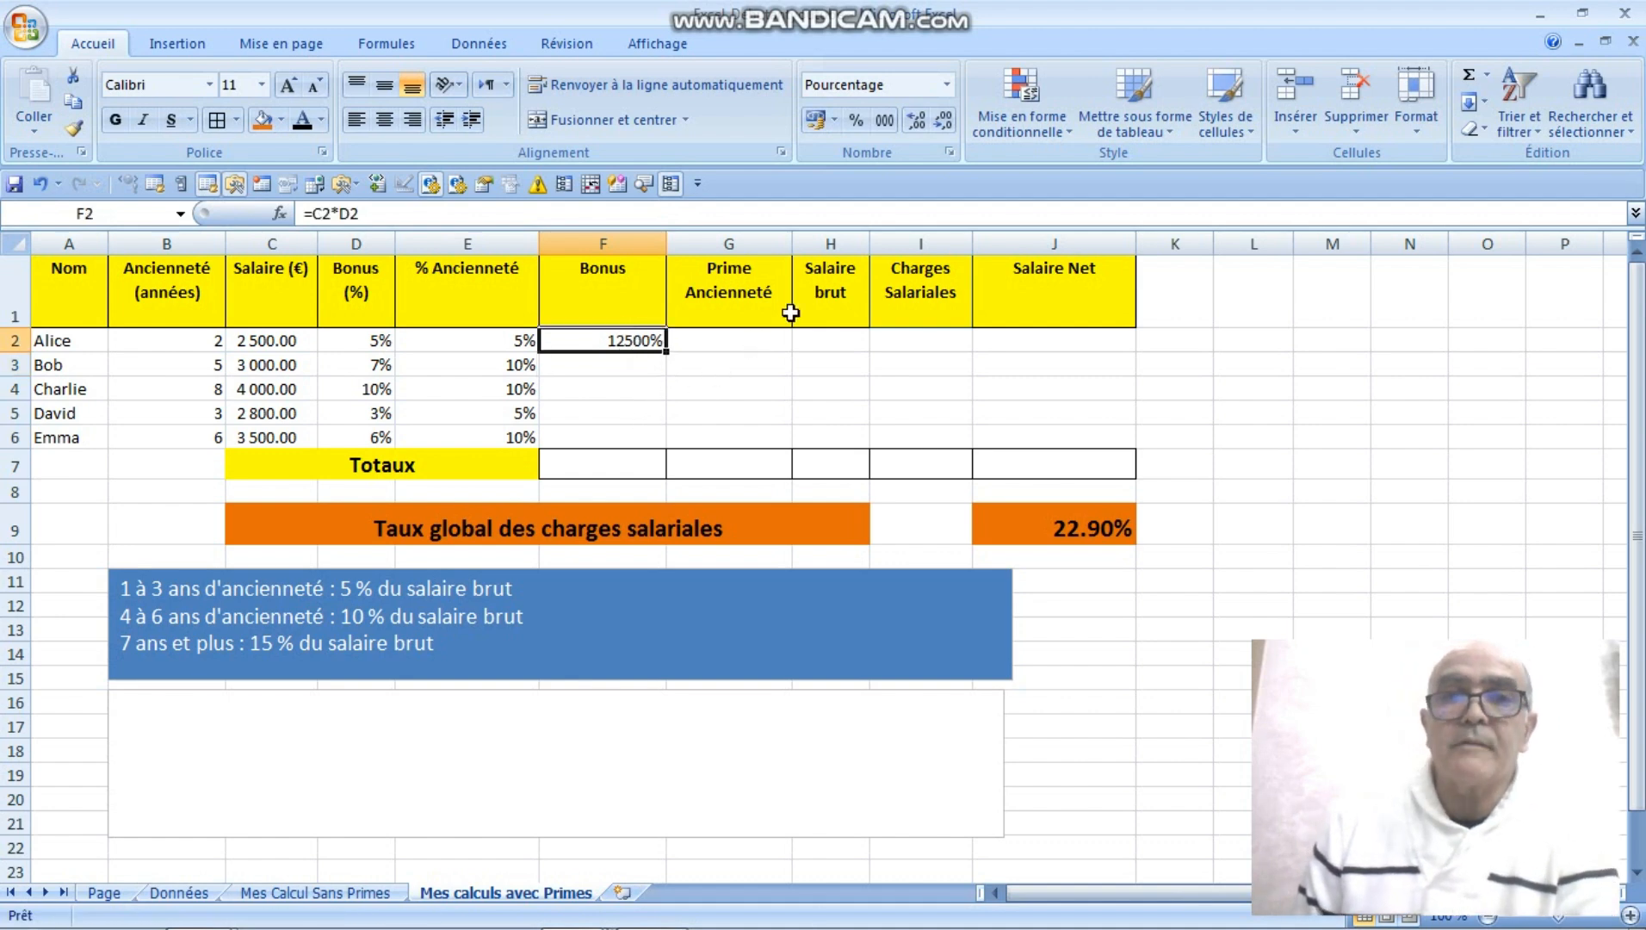
click(885, 123)
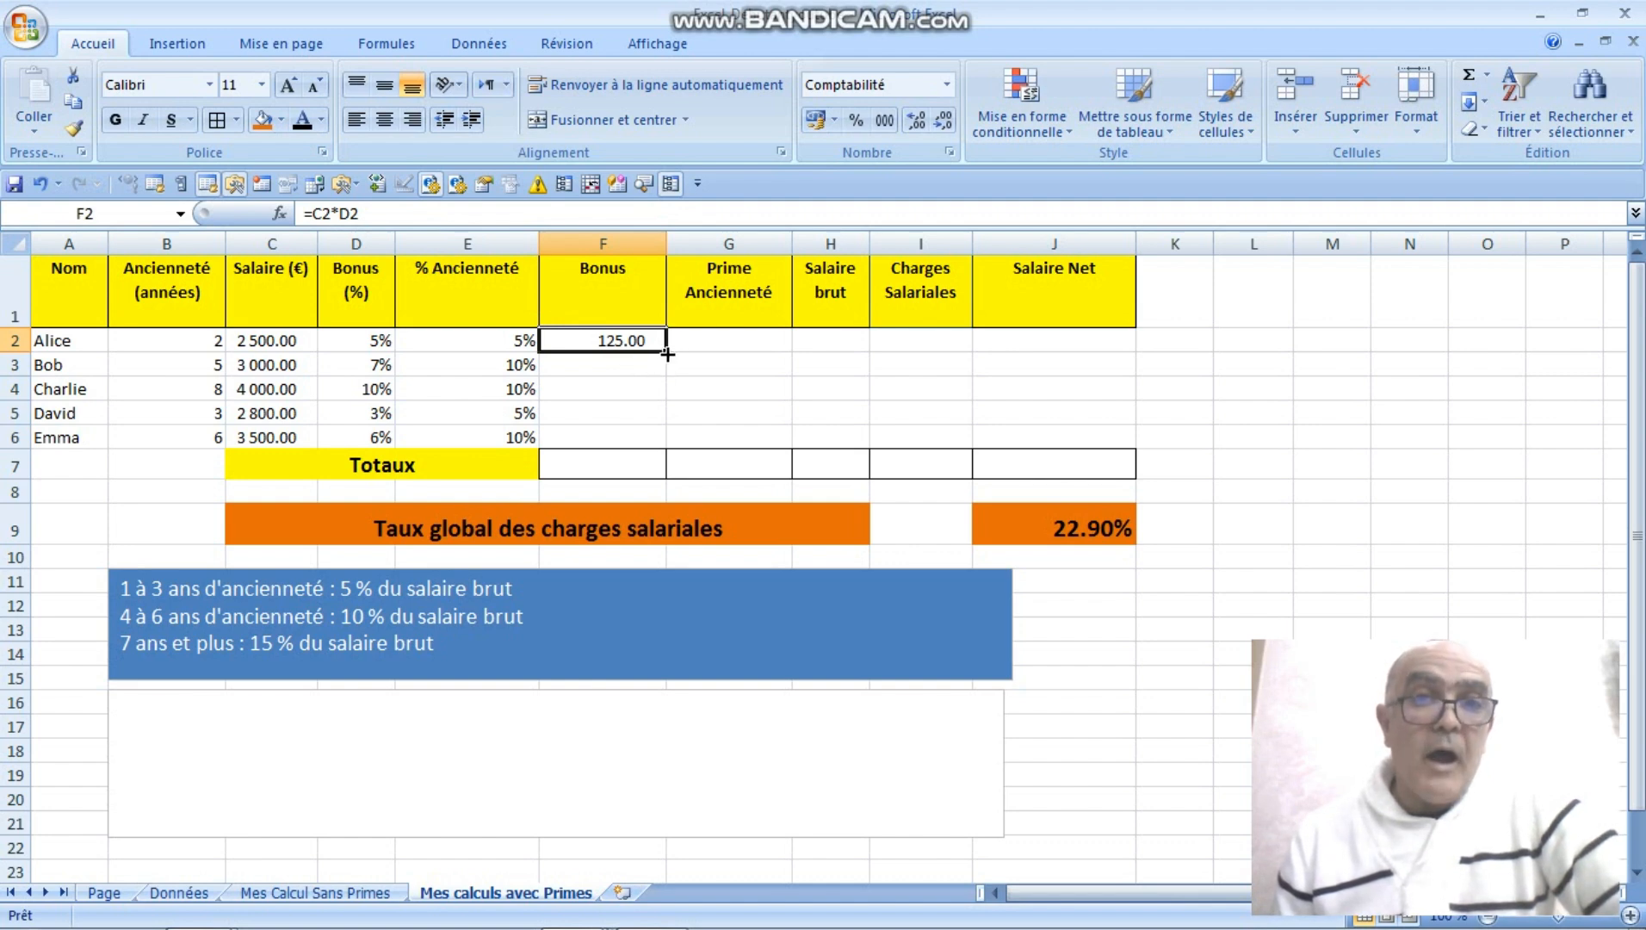
drag(668, 354, 670, 444)
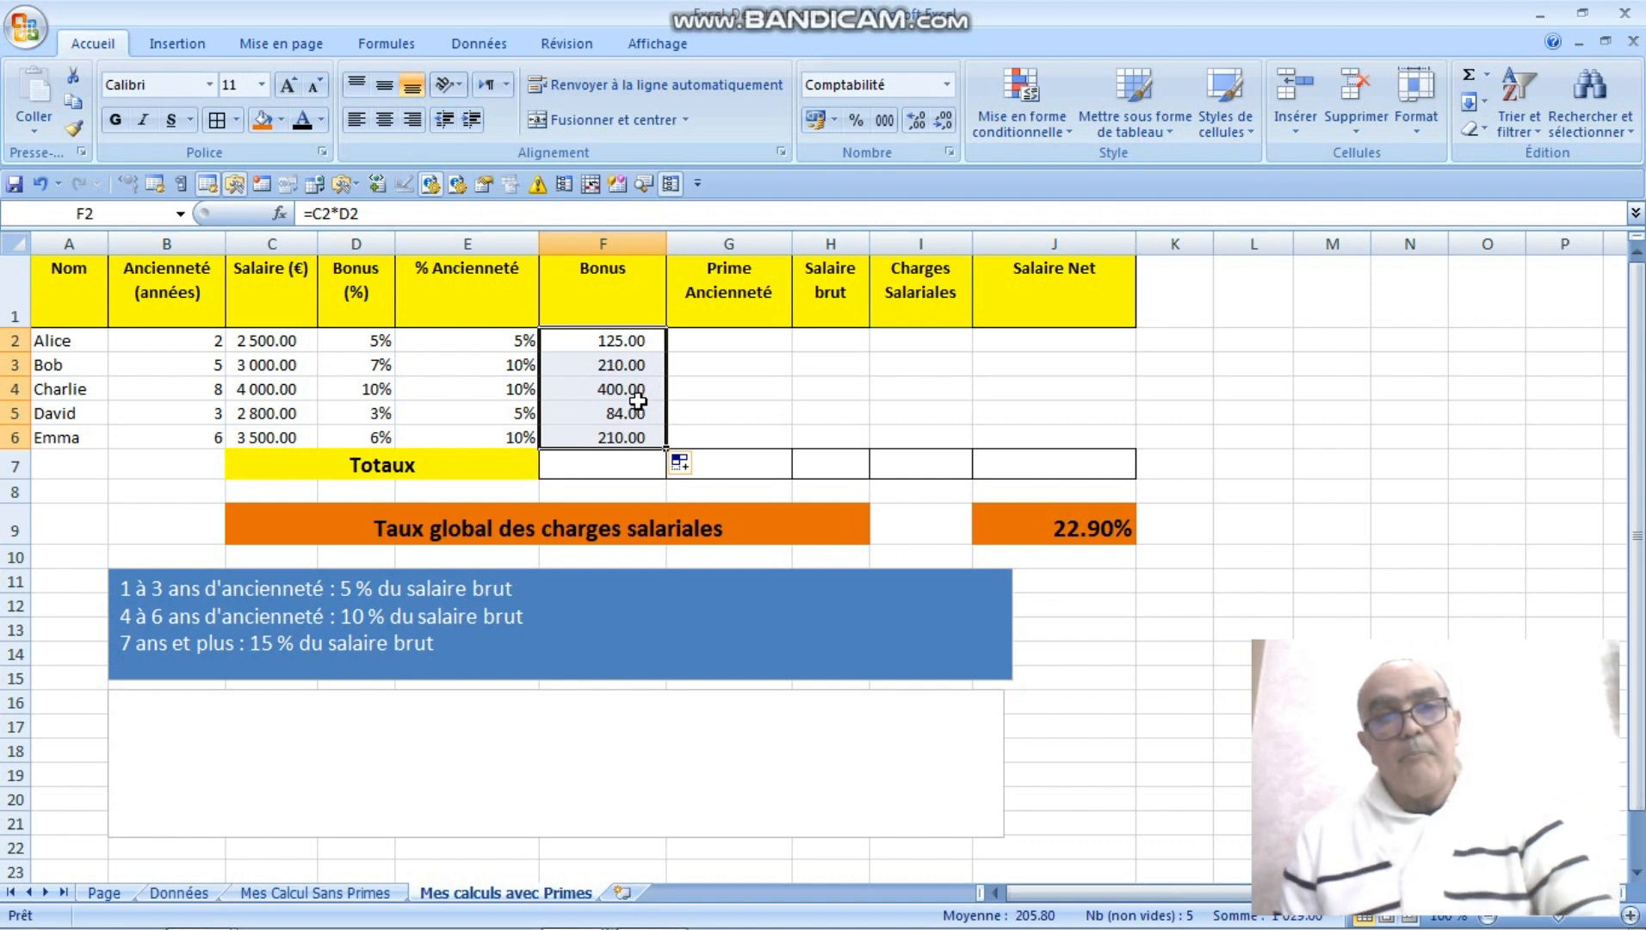
Apply the Comptabilité number format to the first Prime Ancienneté cell, G2
click(697, 342)
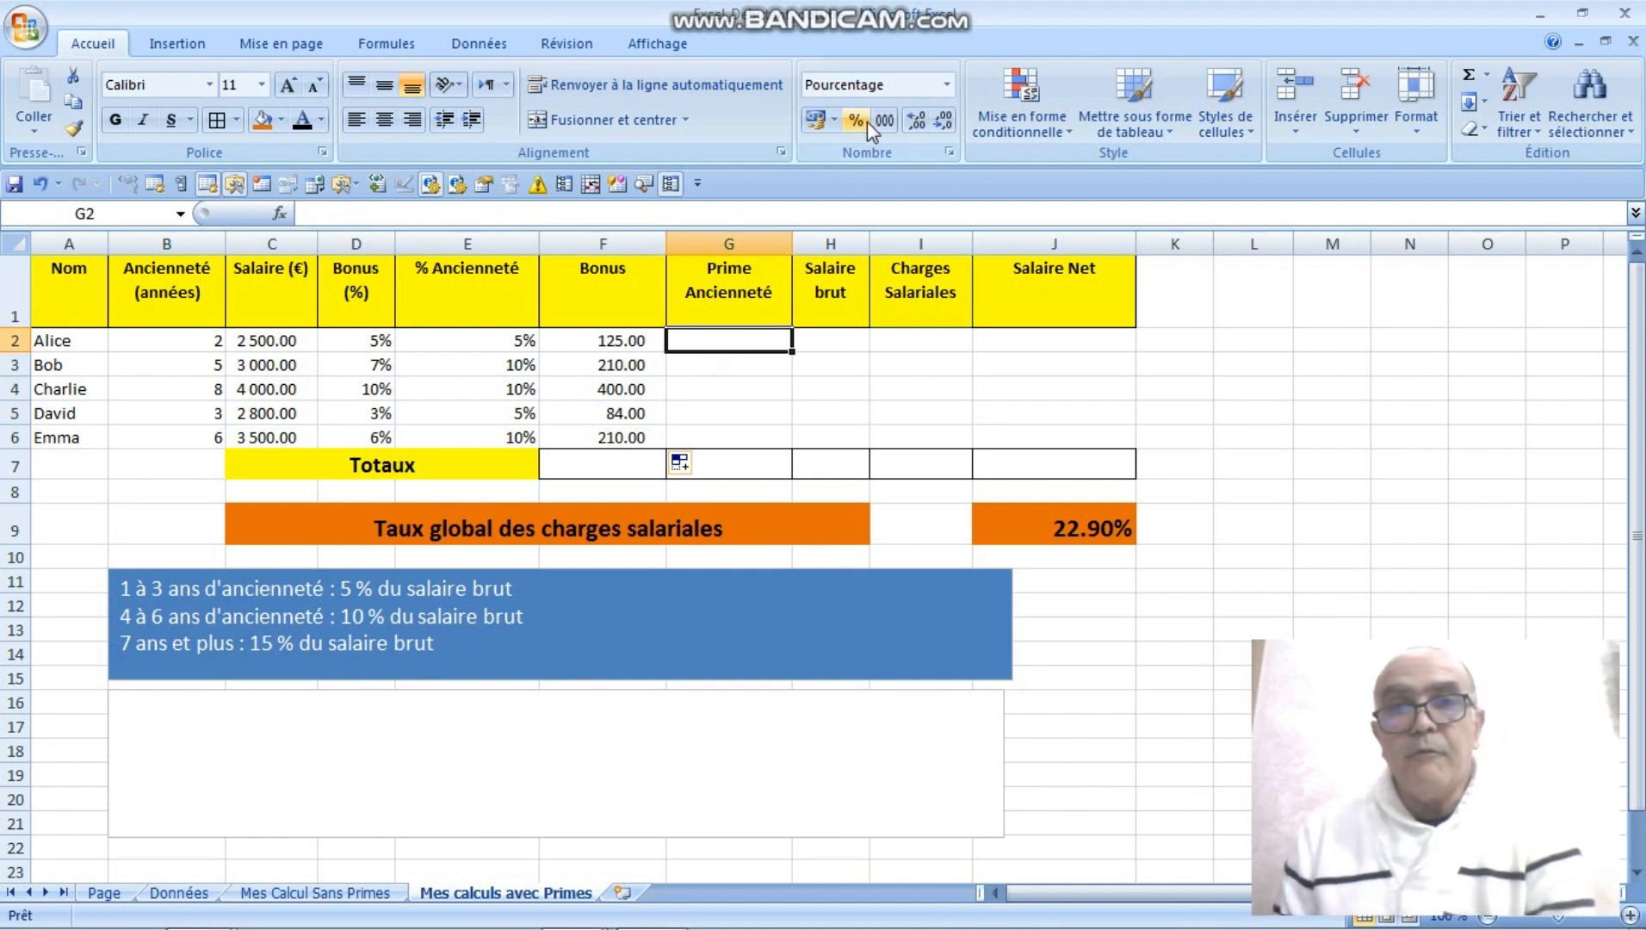
click(947, 86)
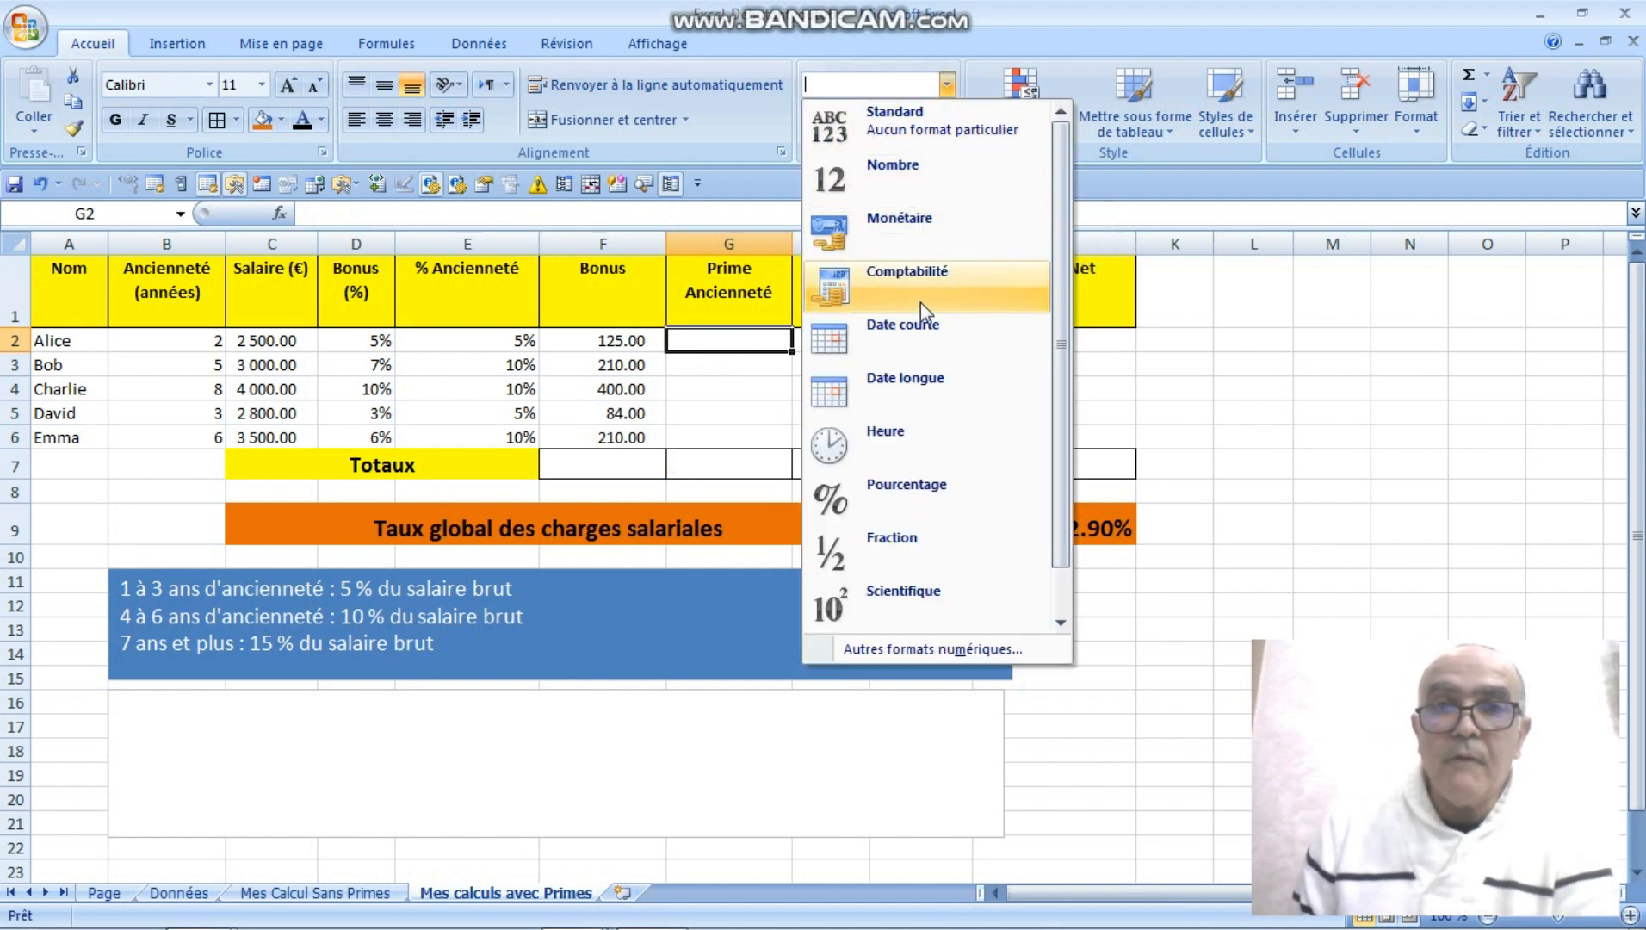
click(900, 277)
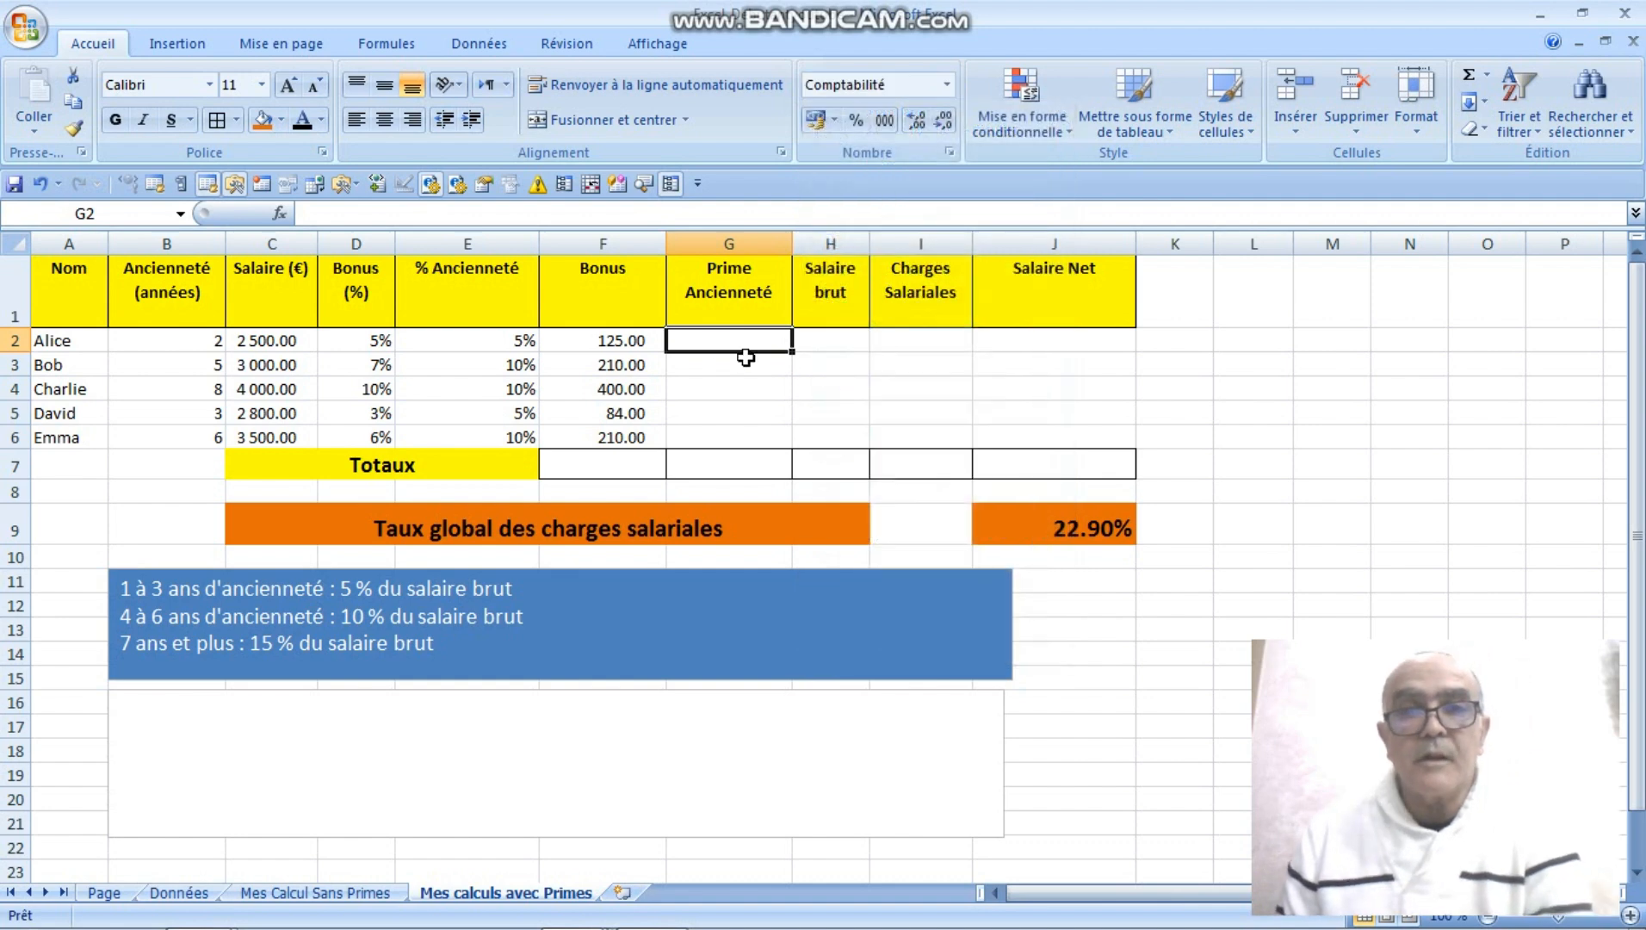
drag(705, 342, 731, 440)
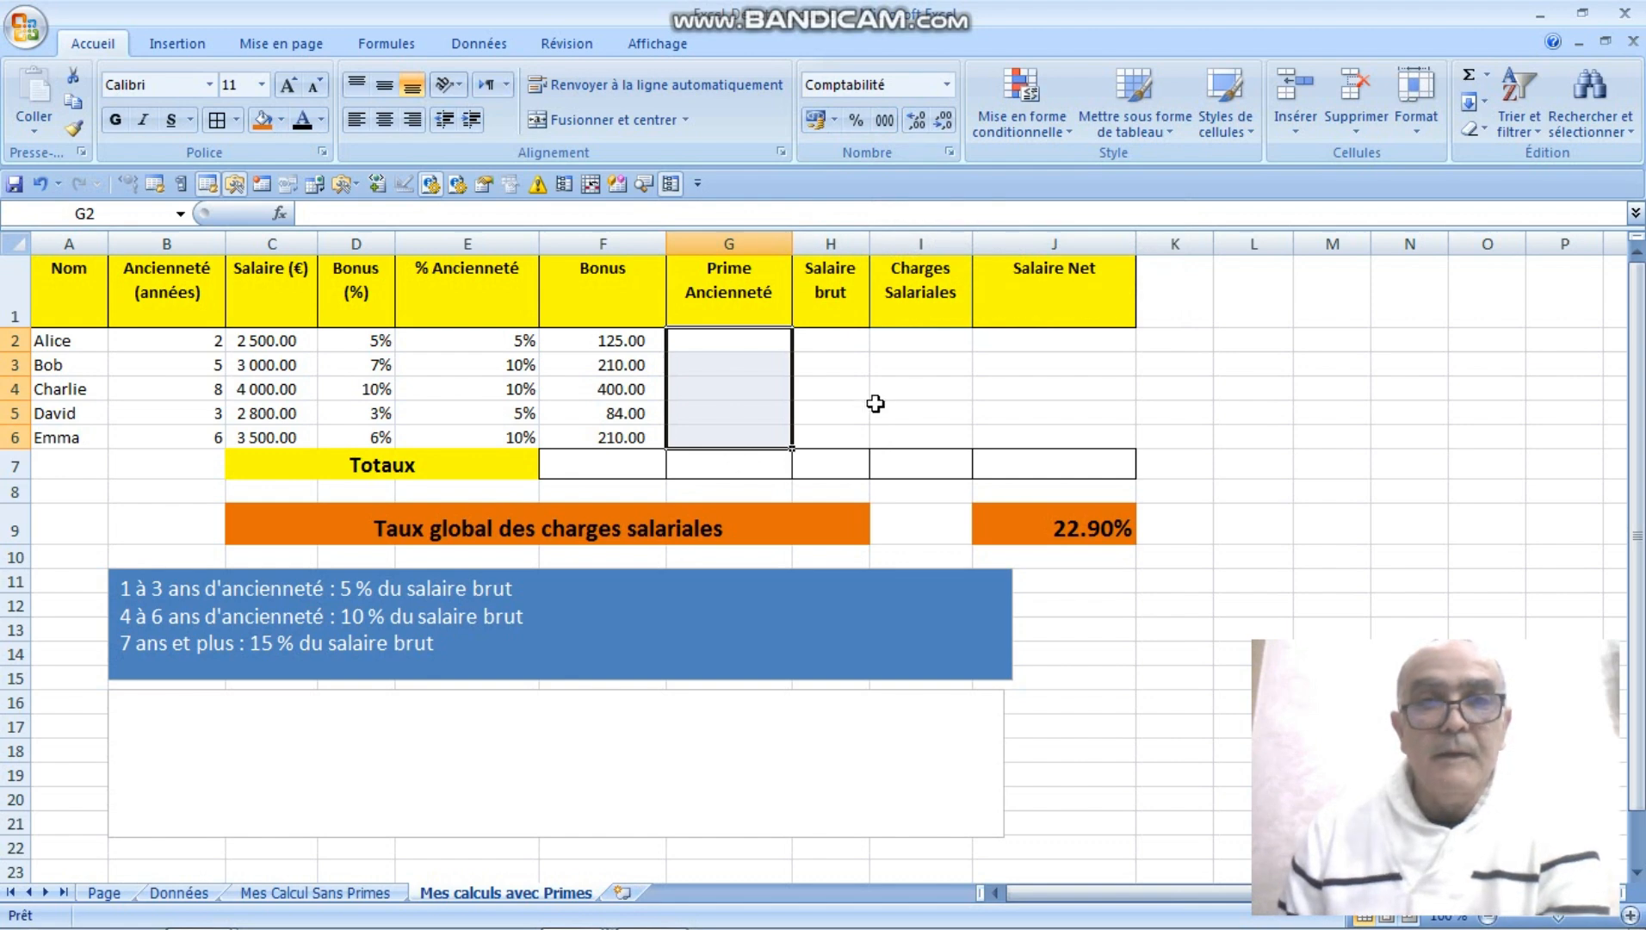
Calculate the first employee's Prime Ancienneté in G2 with the formula +C2*E2
click(729, 346)
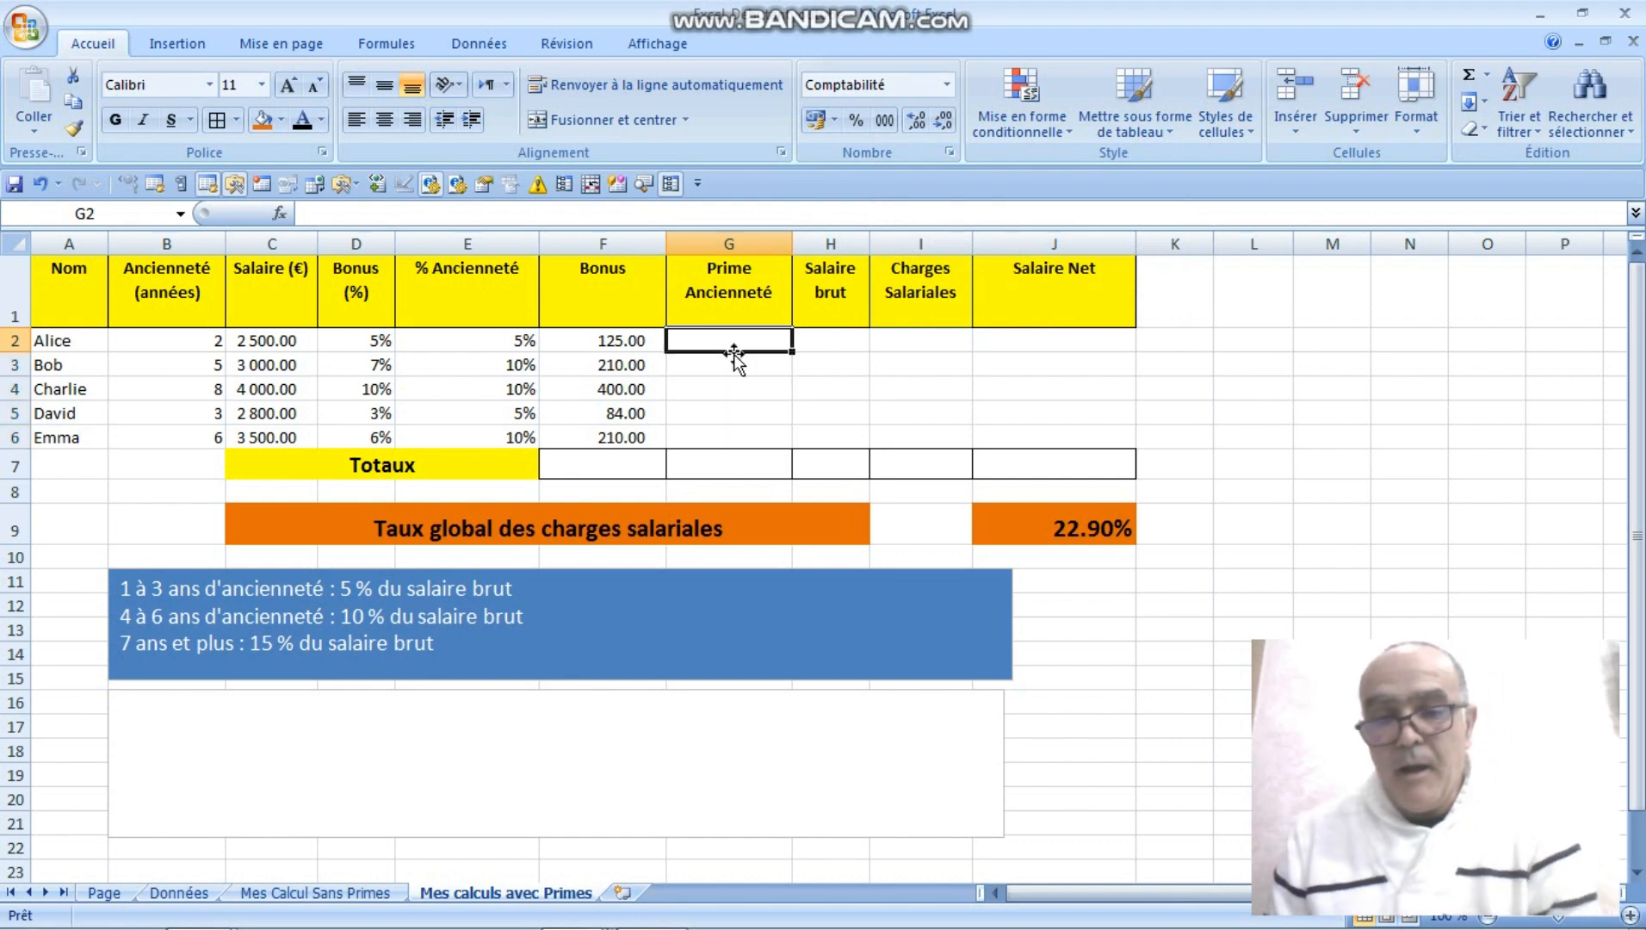
text(+)
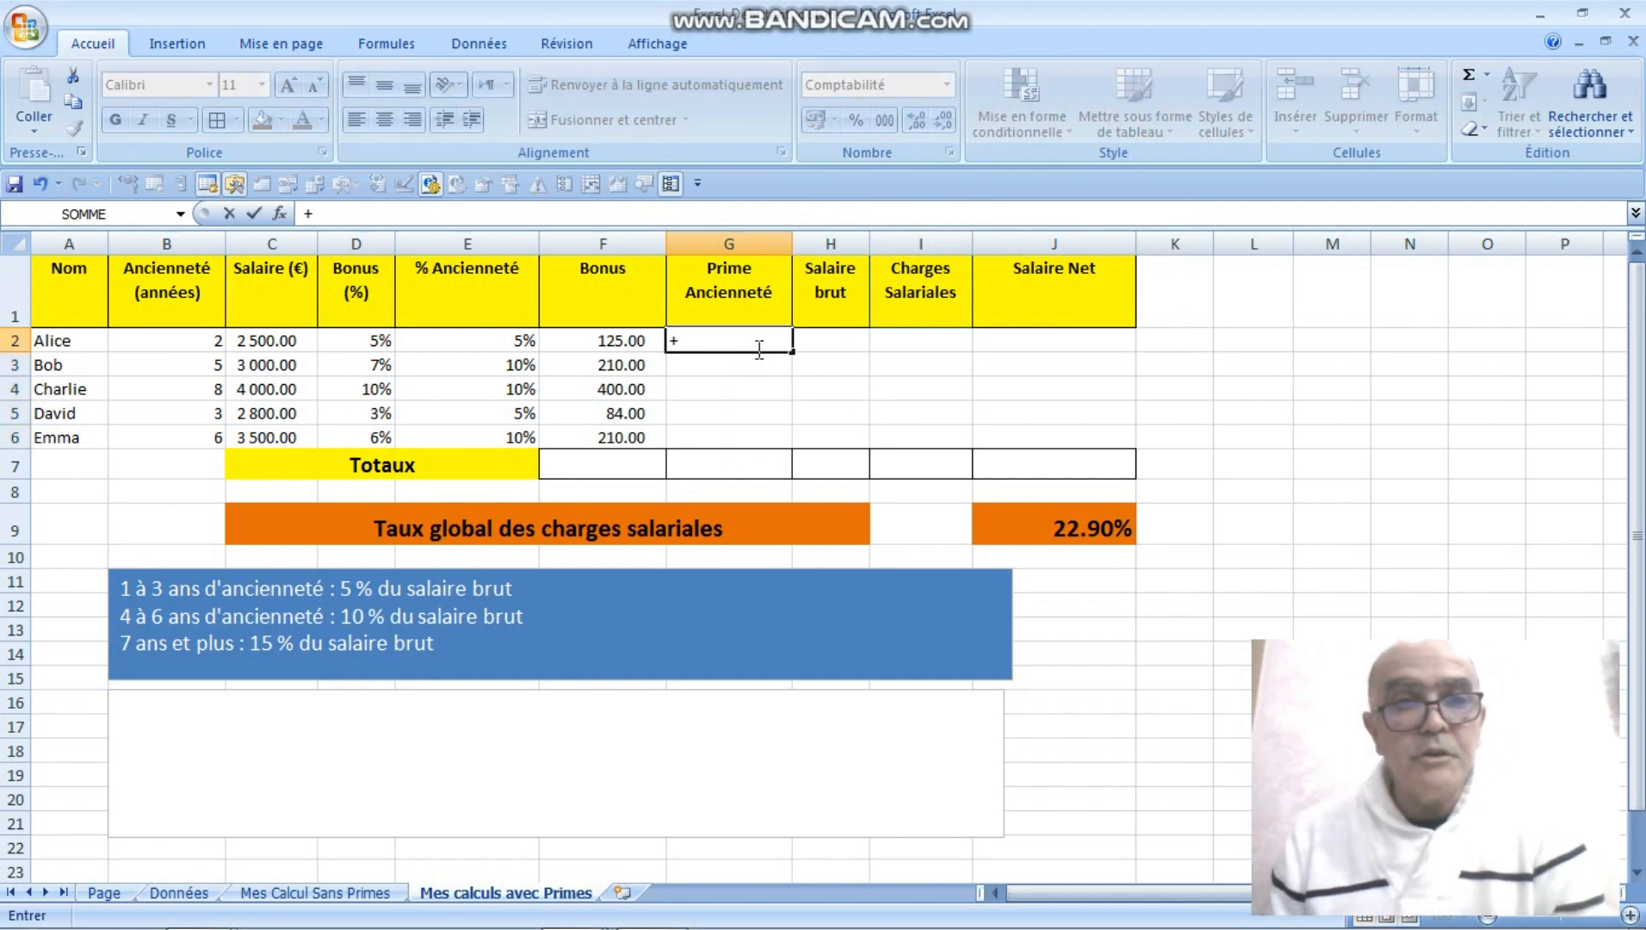
click(285, 340)
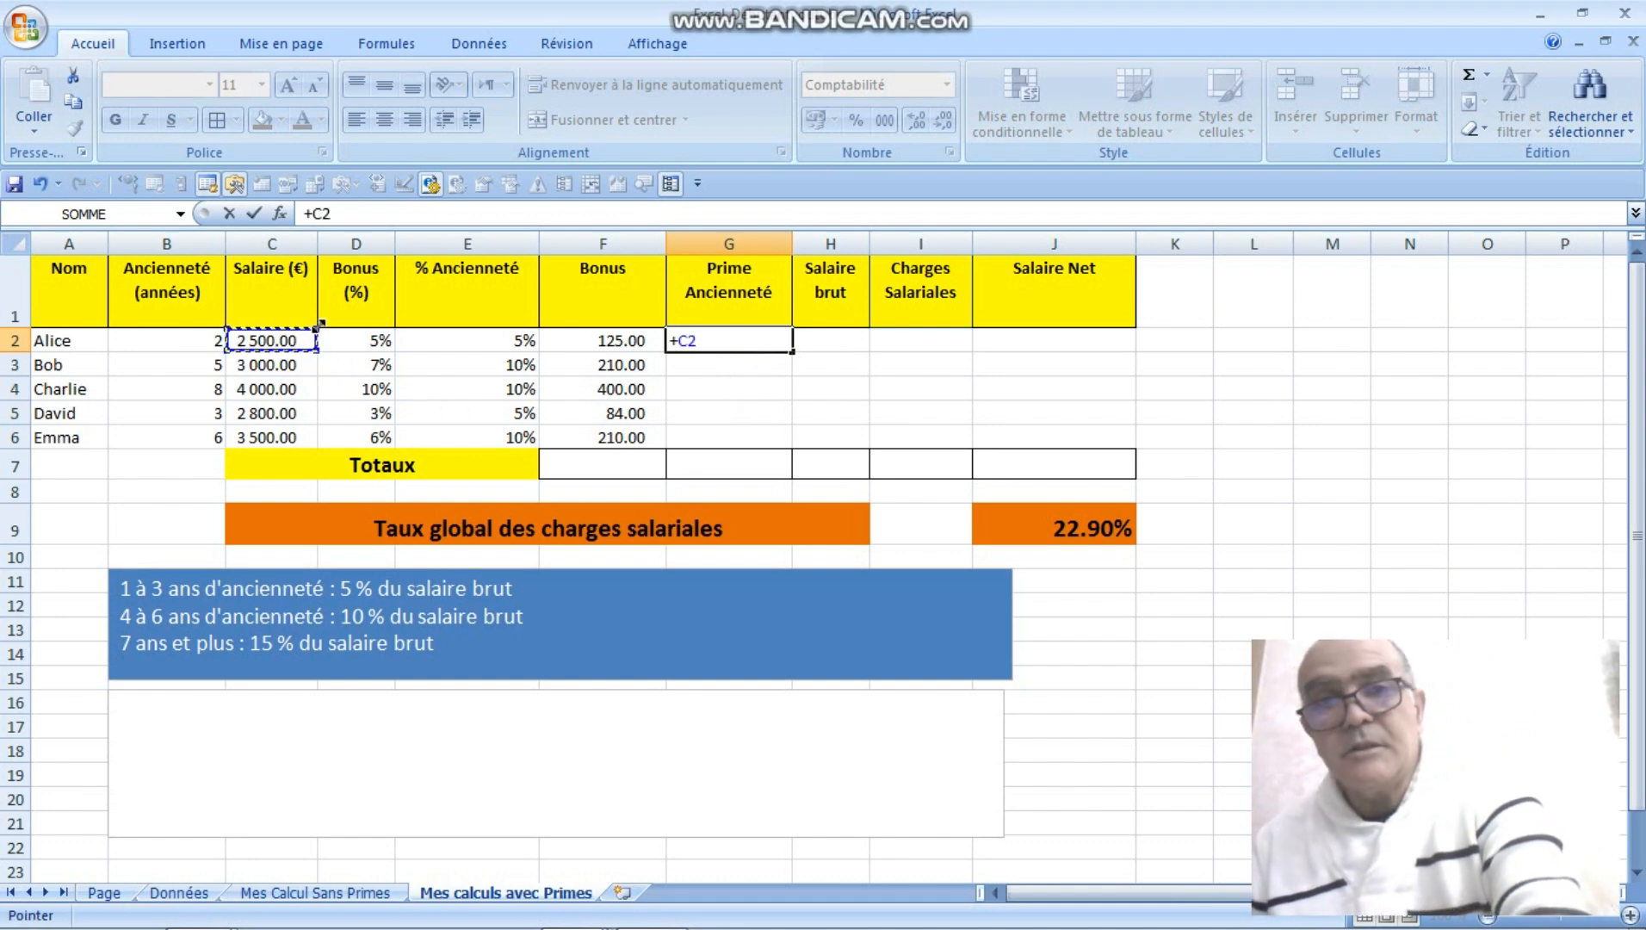
text(*)
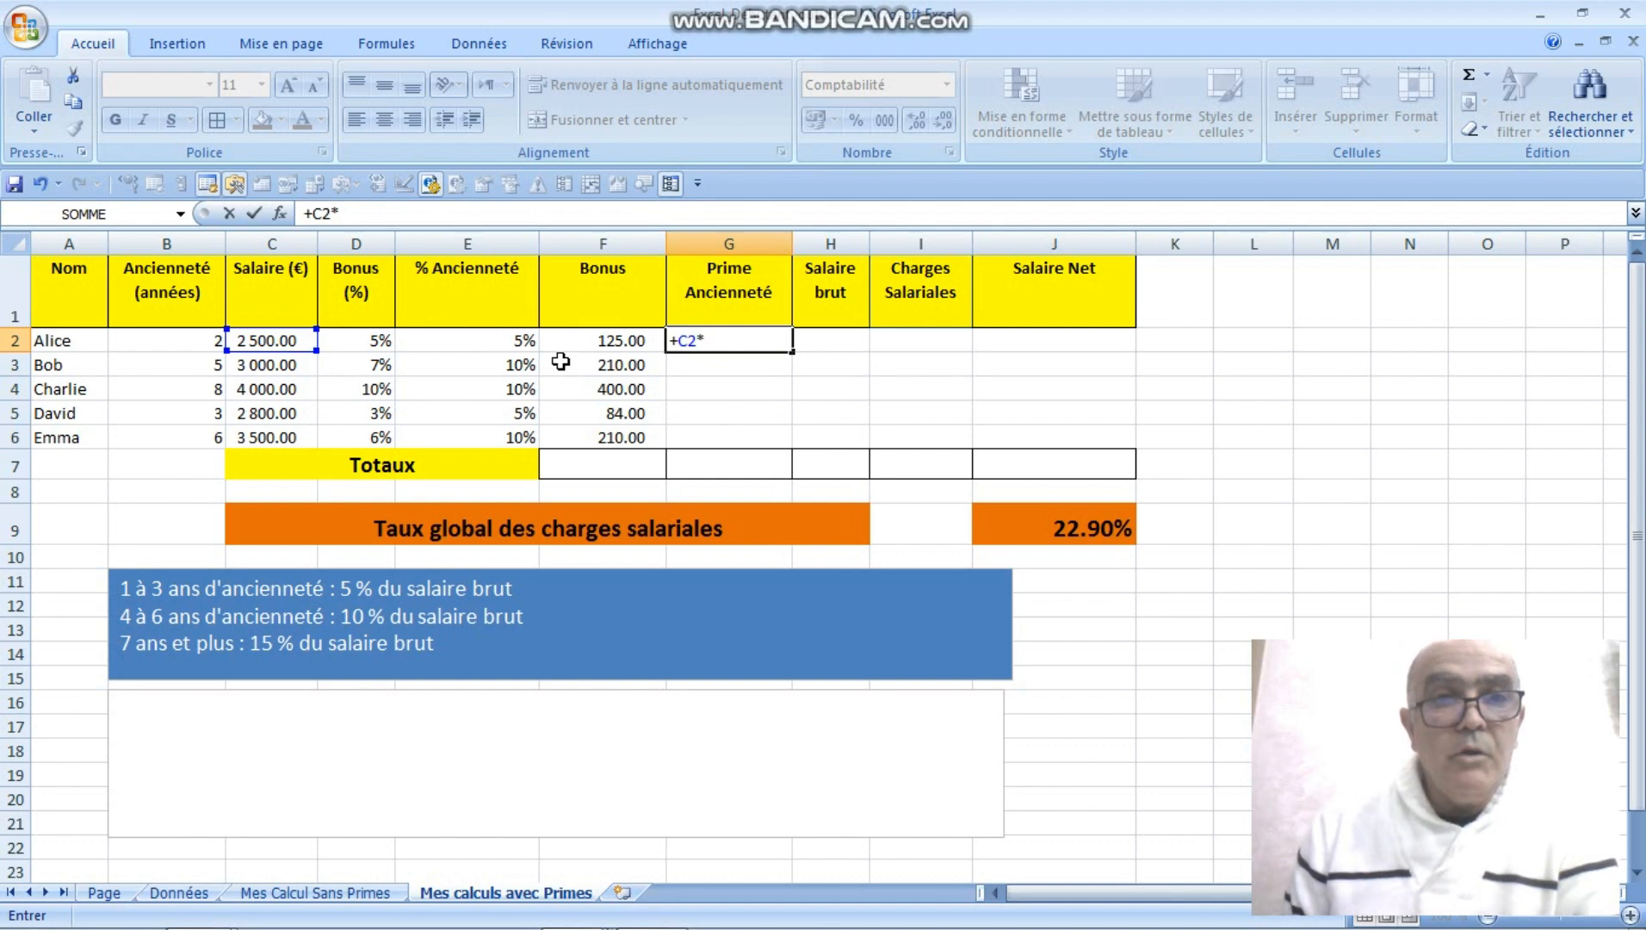
click(496, 343)
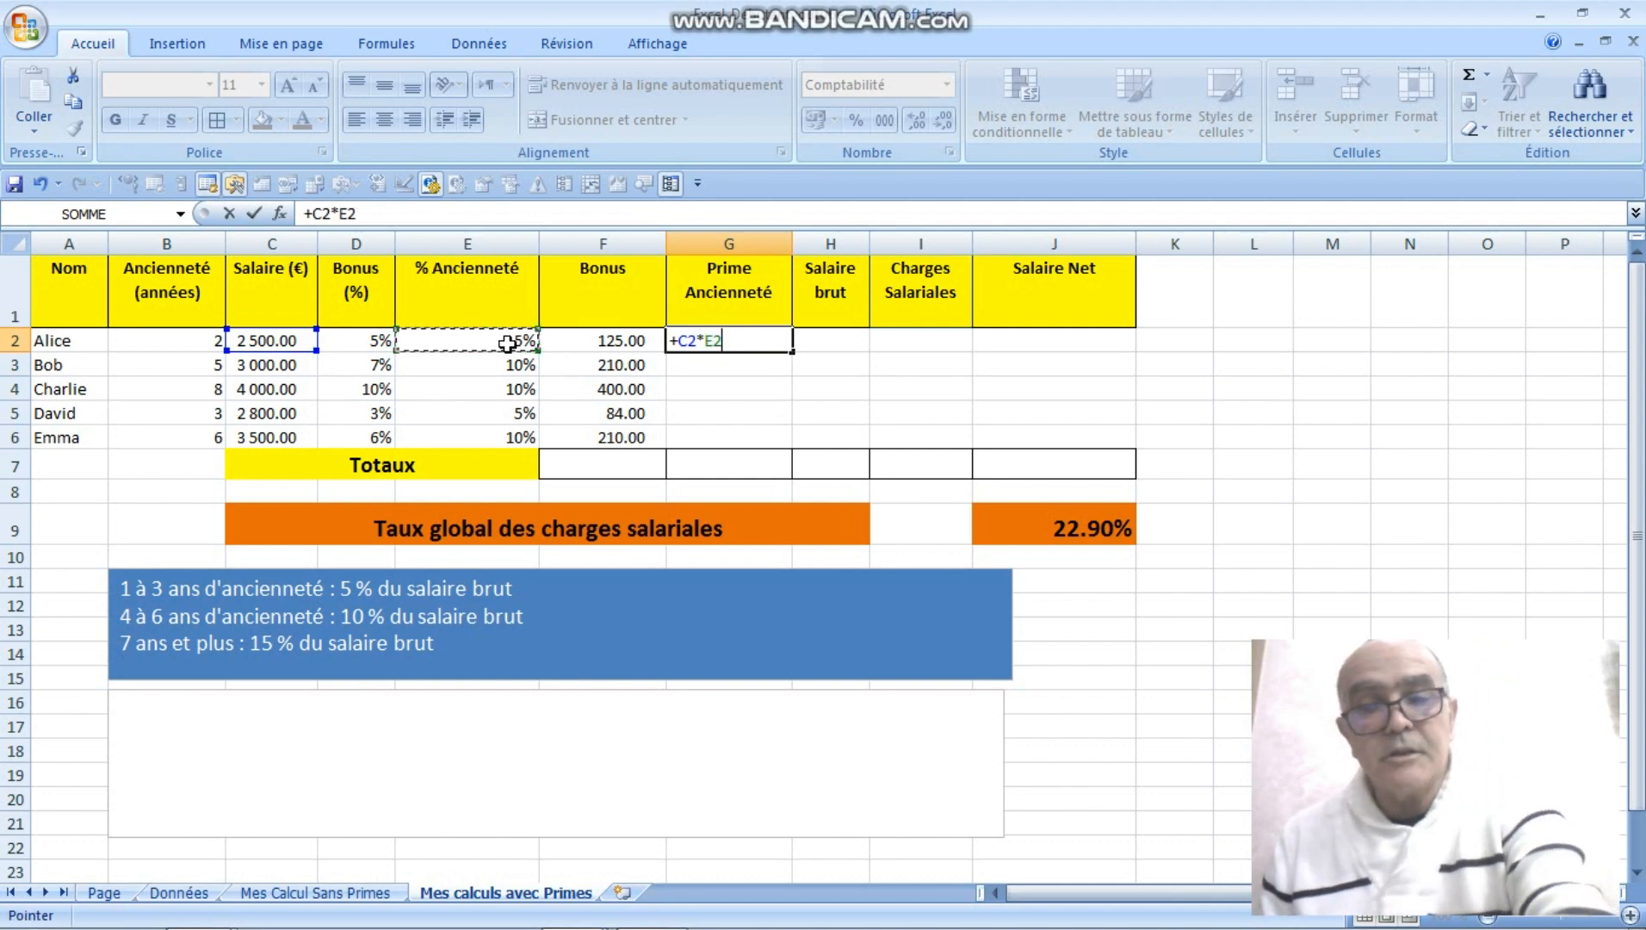
key(Return)
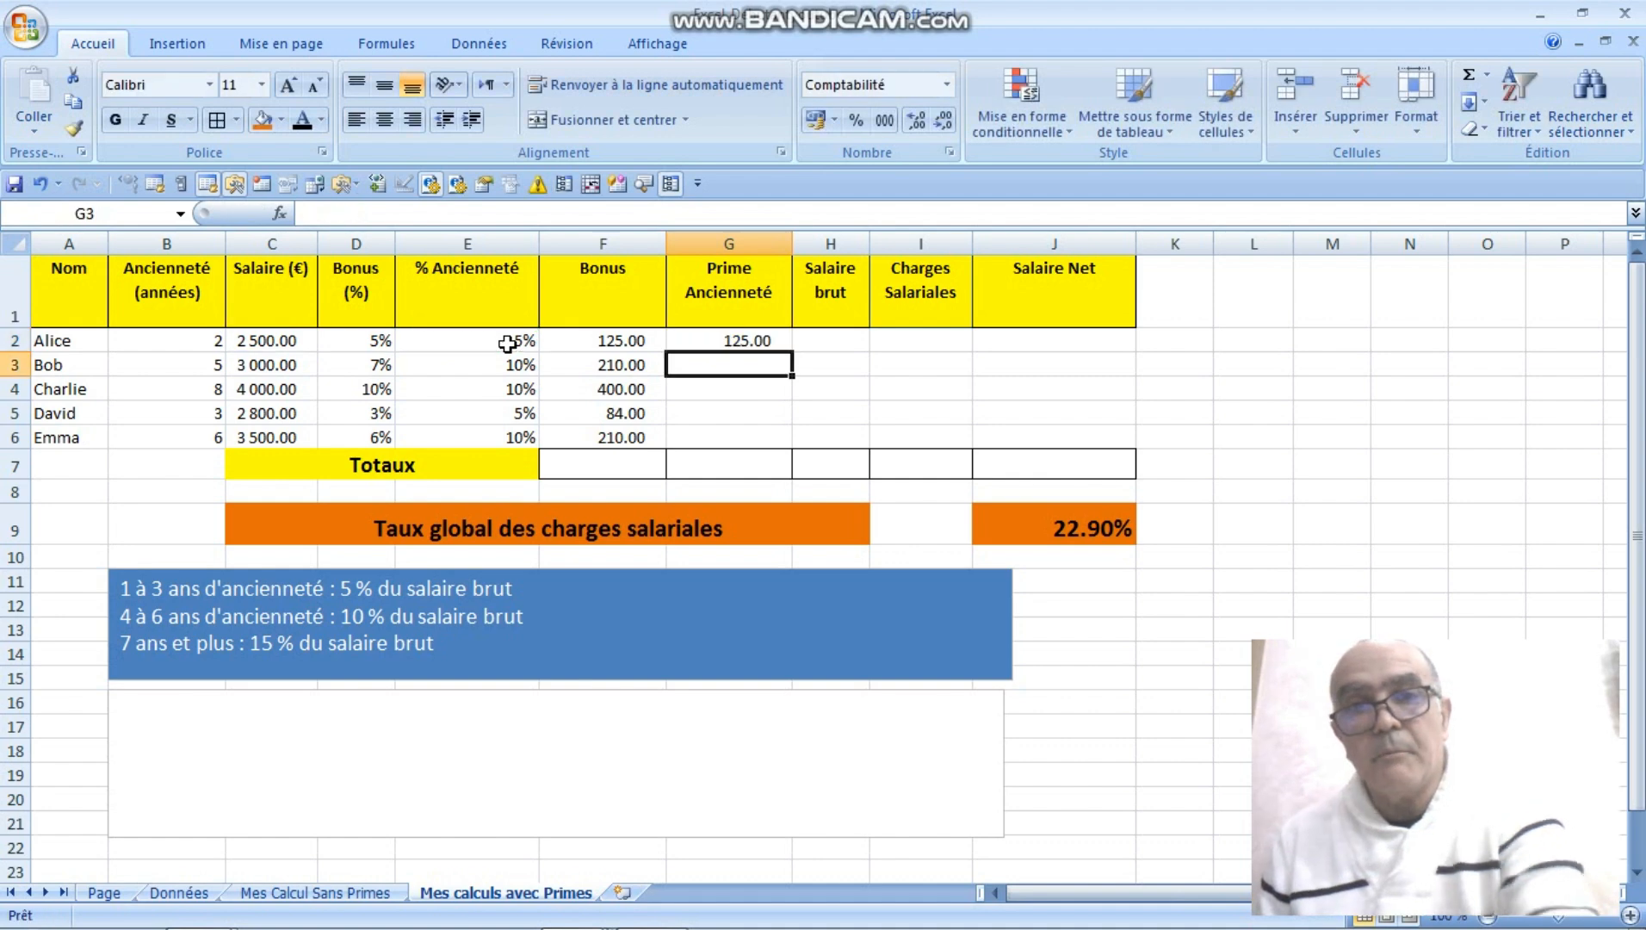
Fill the Prime Ancienneté formula from G2 down to G6
click(742, 343)
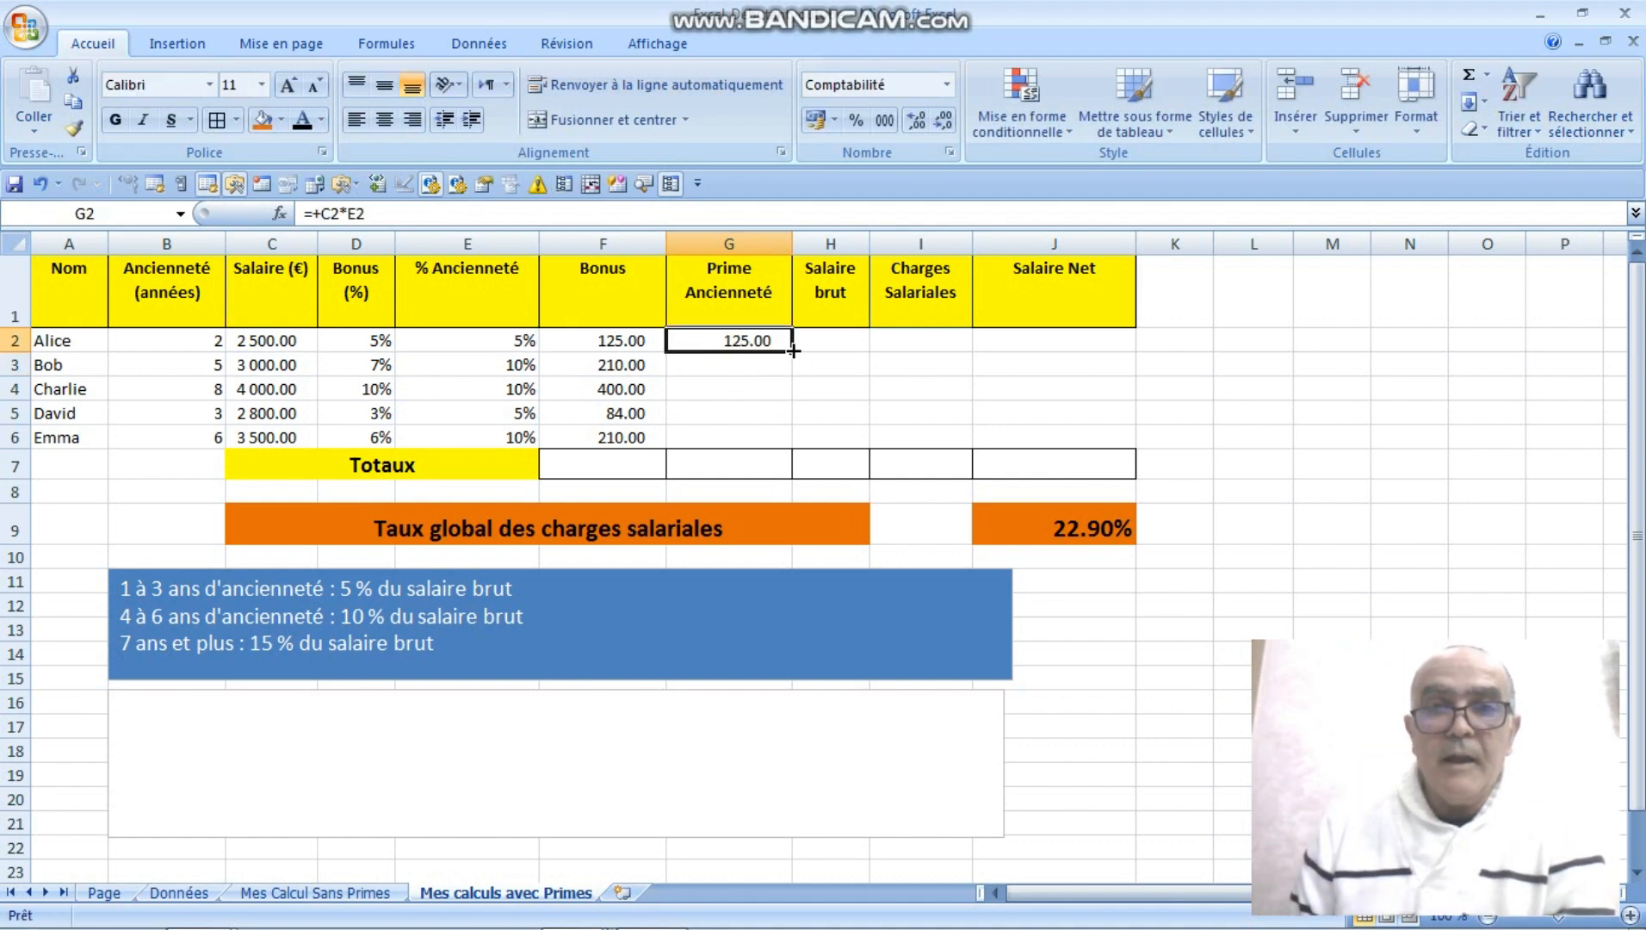
drag(793, 351, 797, 371)
drag(797, 421, 797, 443)
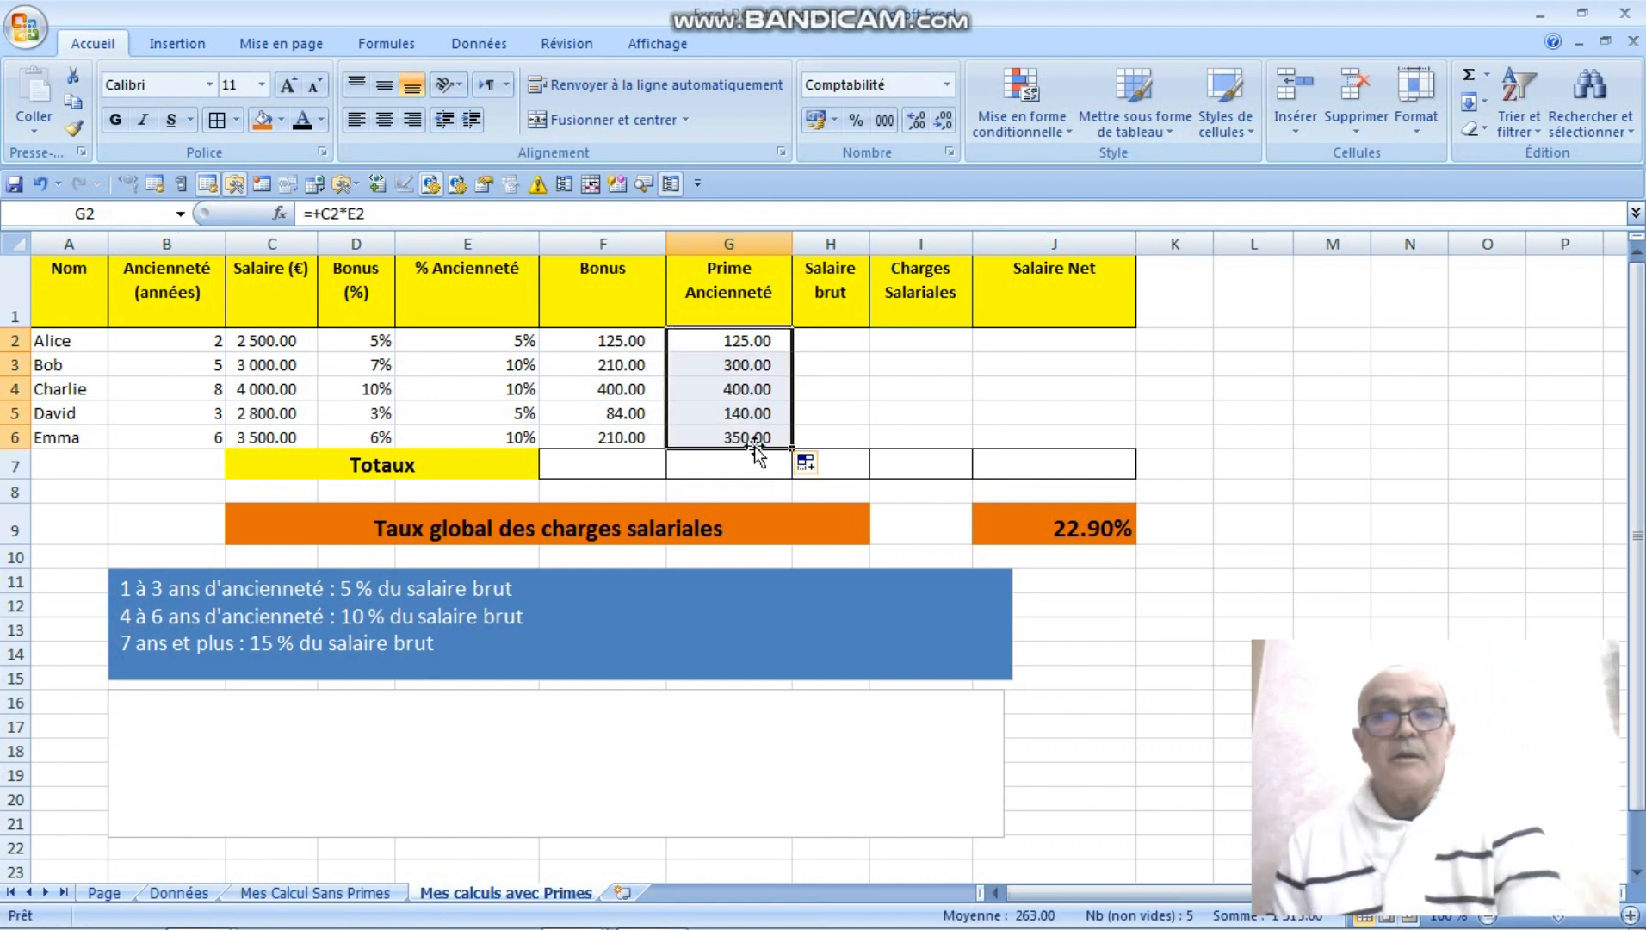
Calculate the first employee's Salaire brut in H2 with the formula +C2+F2+G2 and fill it down to H6
click(836, 340)
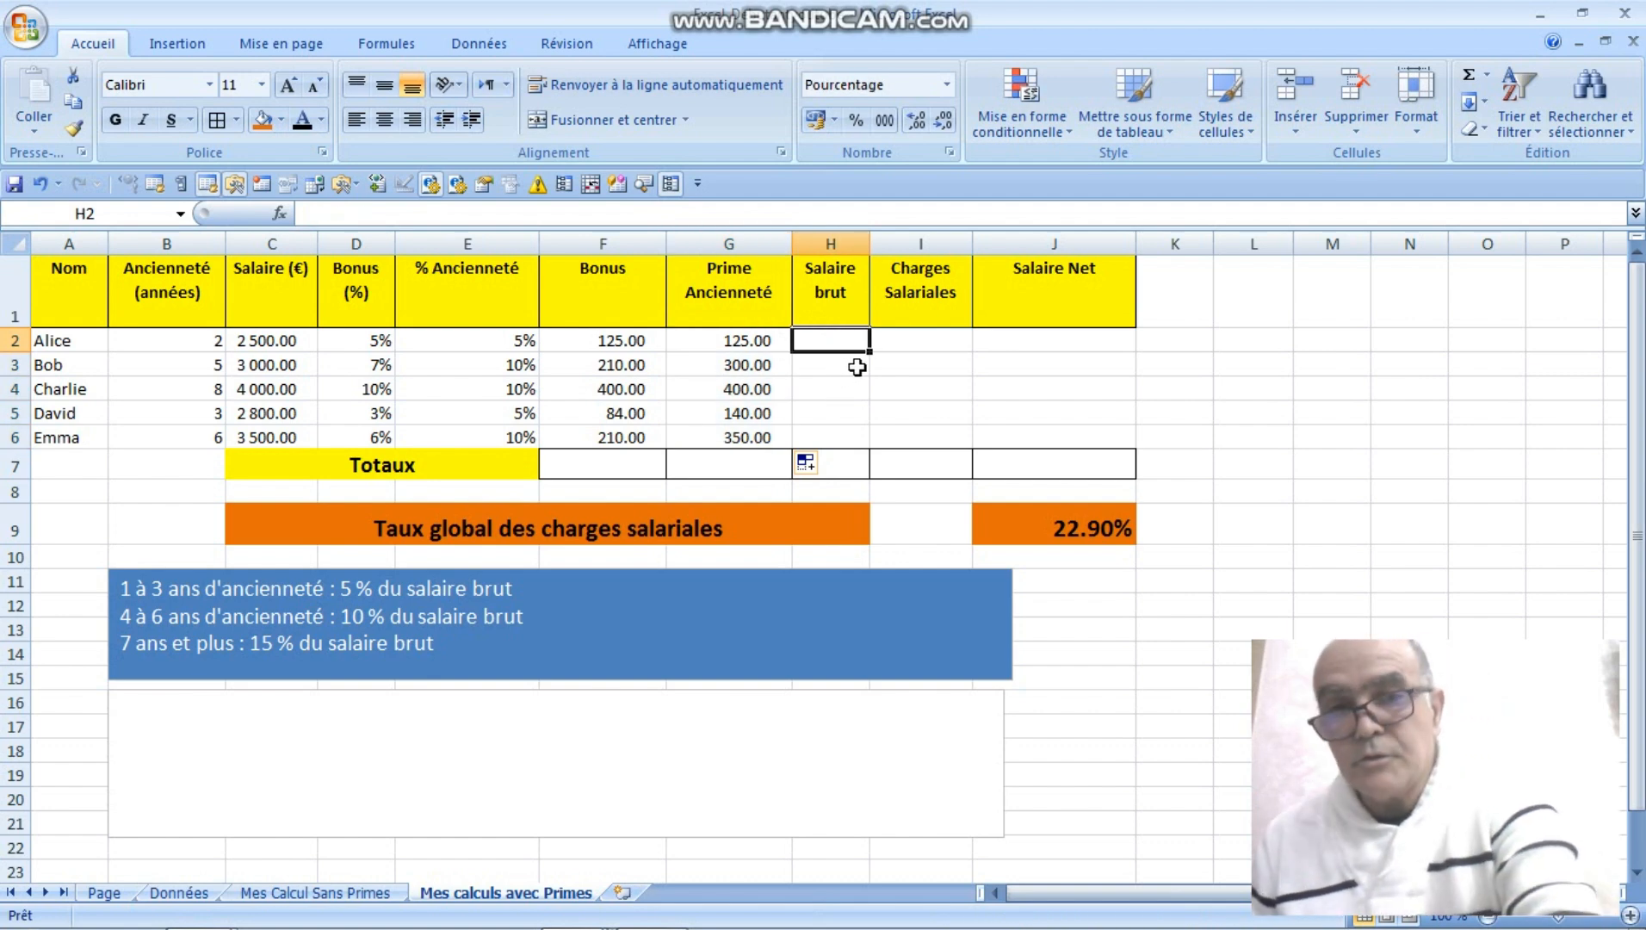
text(+)
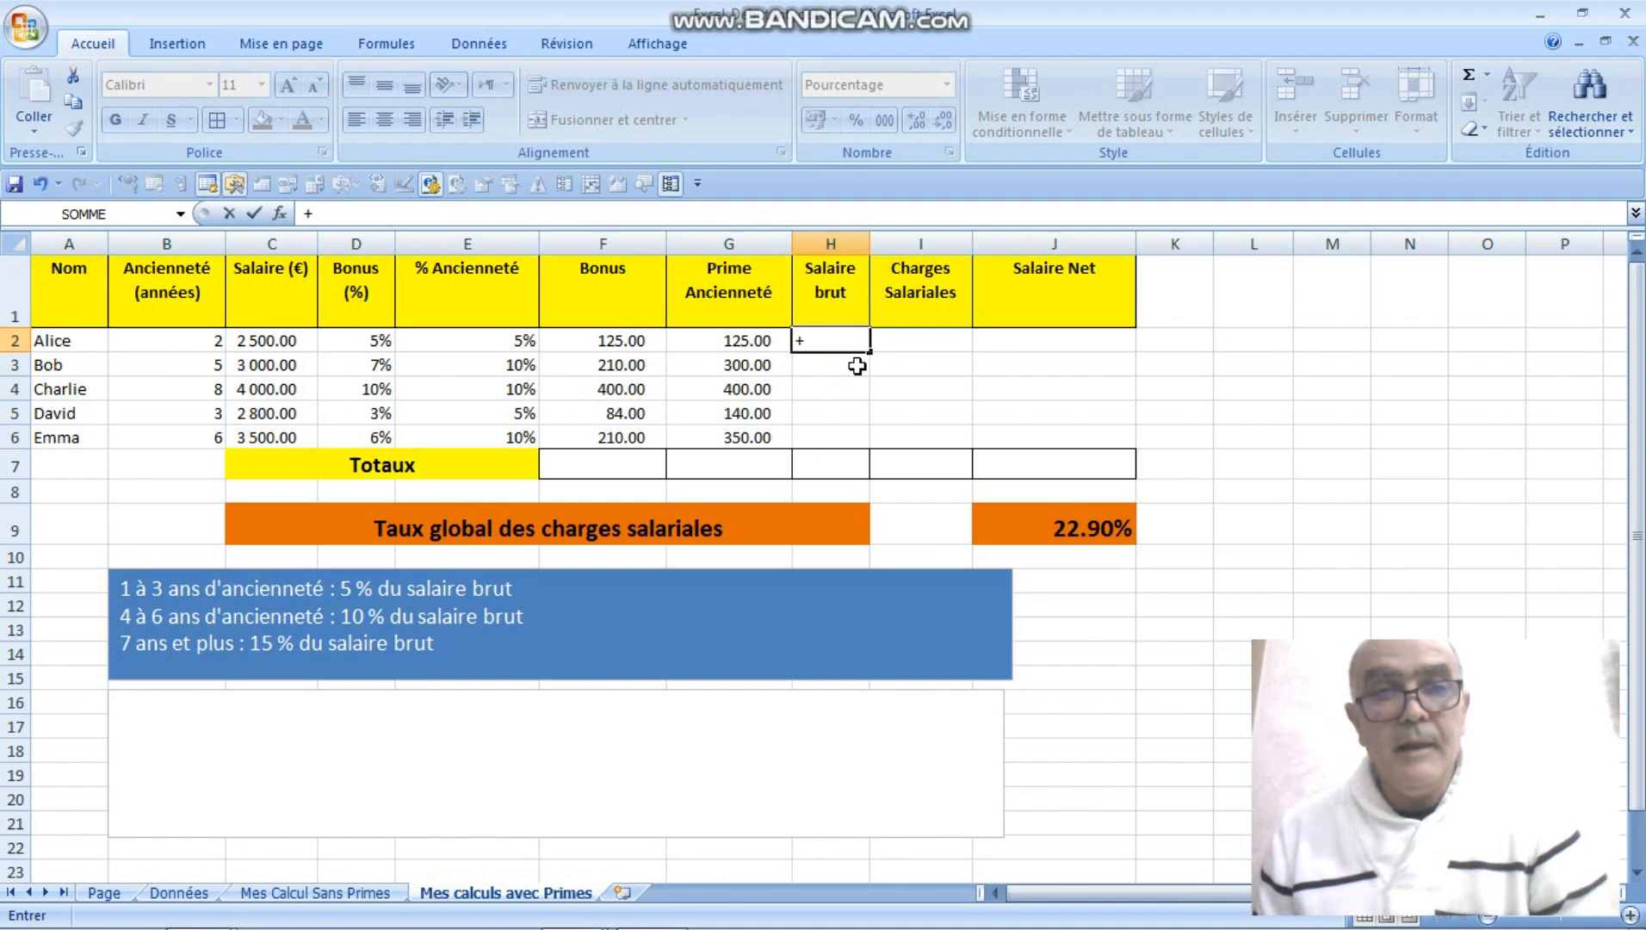
click(232, 339)
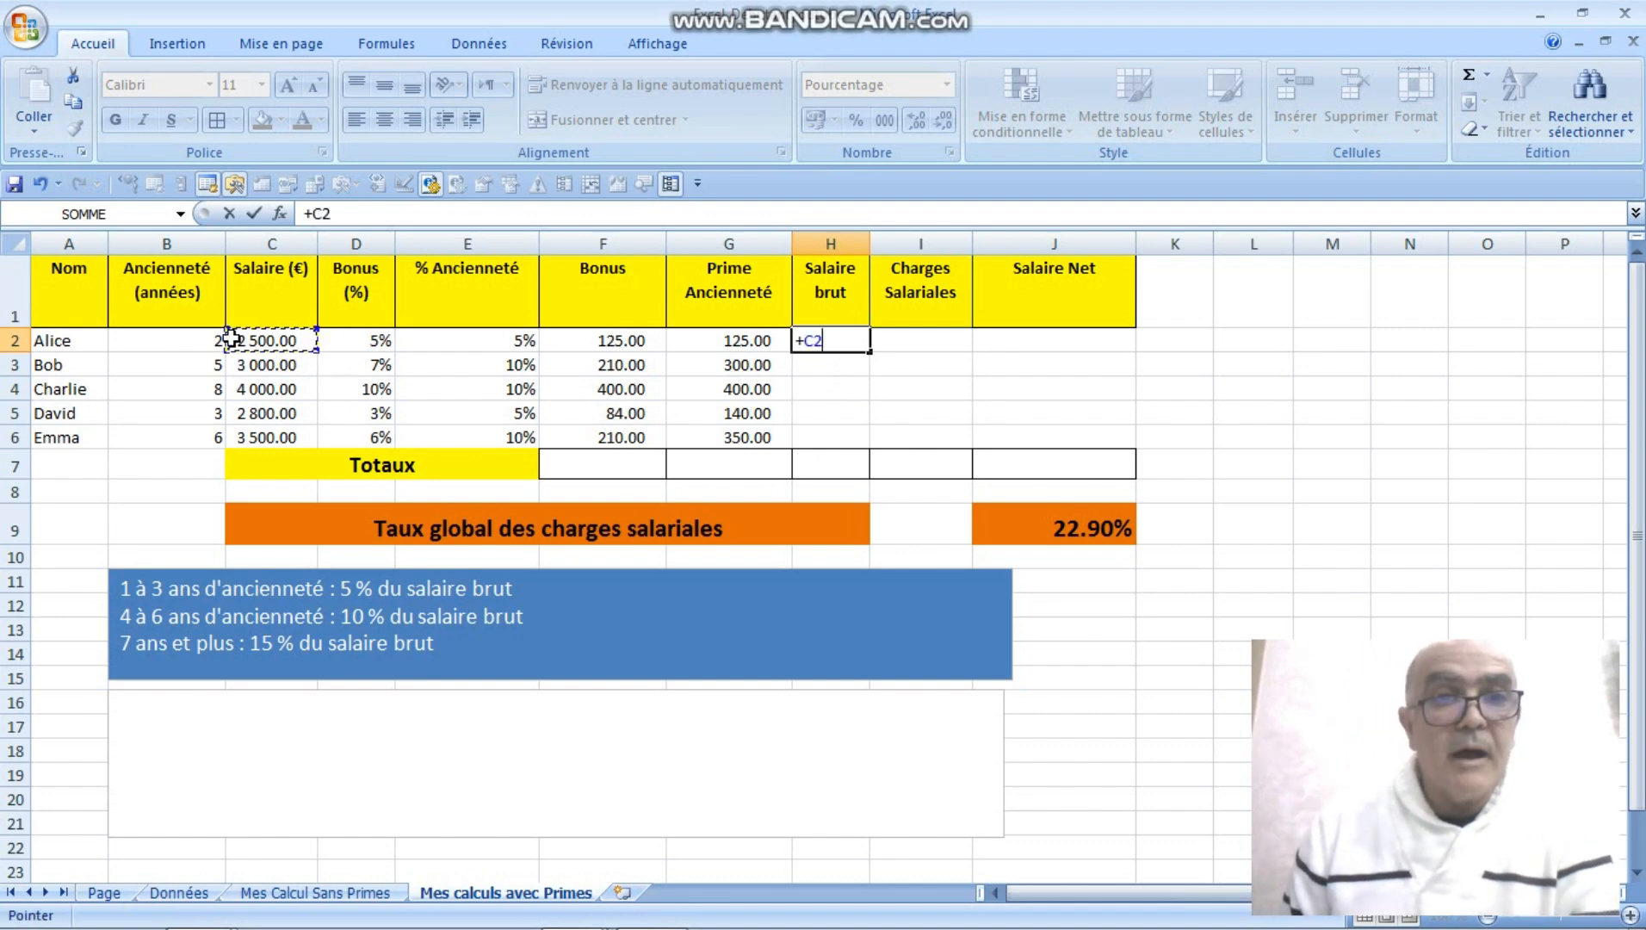
text(+)
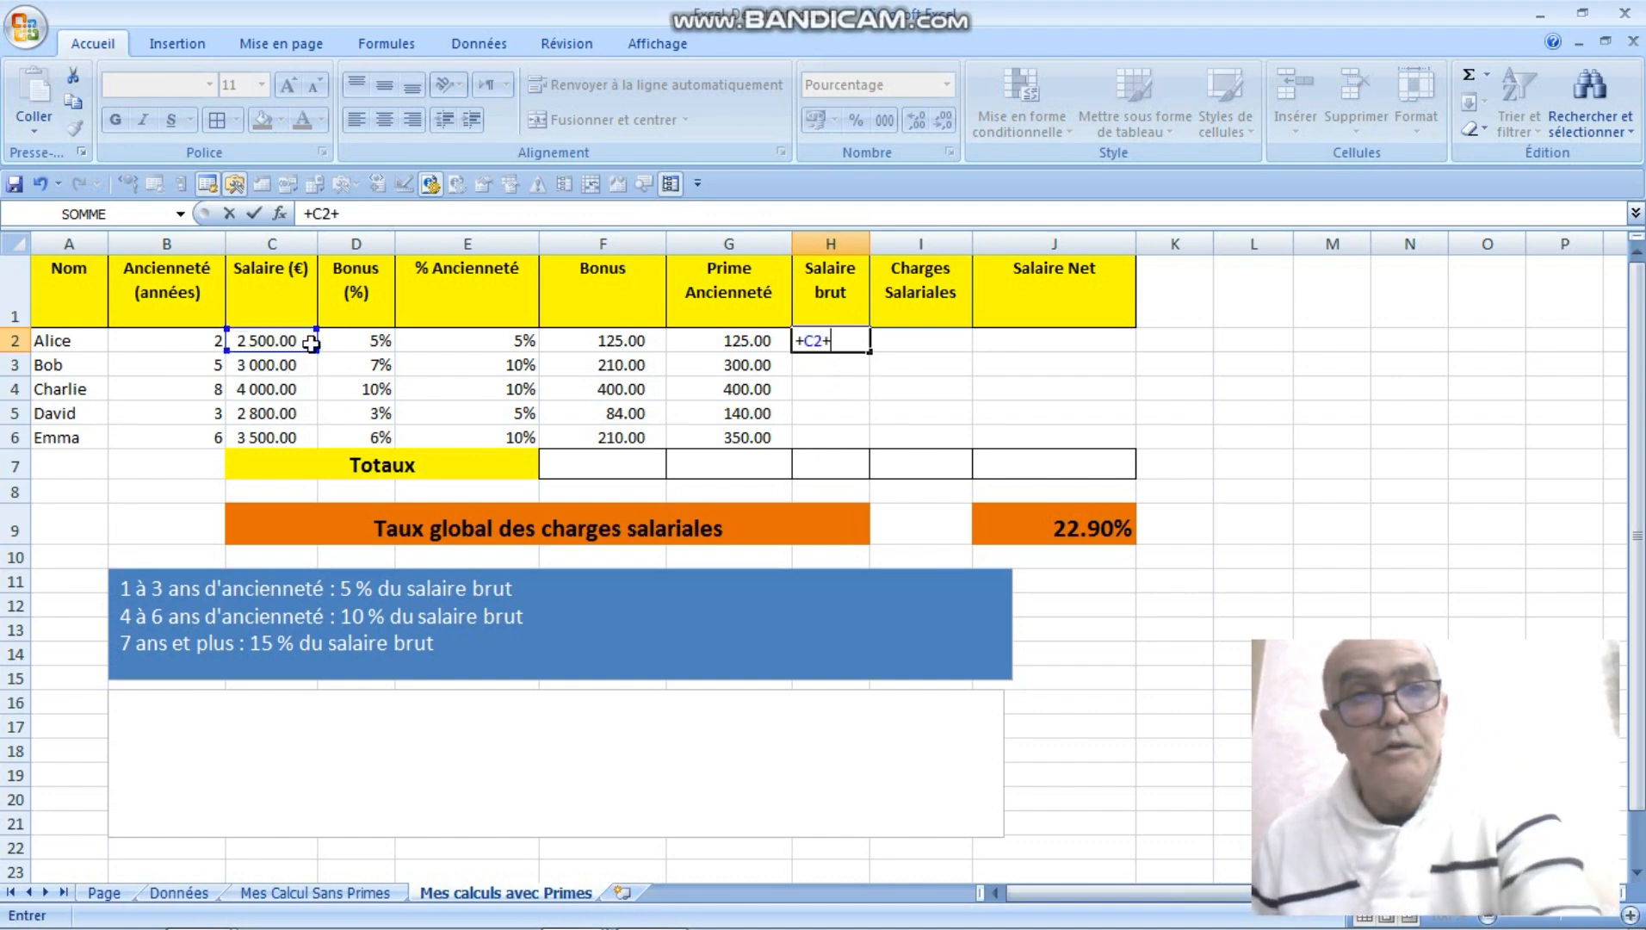
click(638, 338)
text(+)
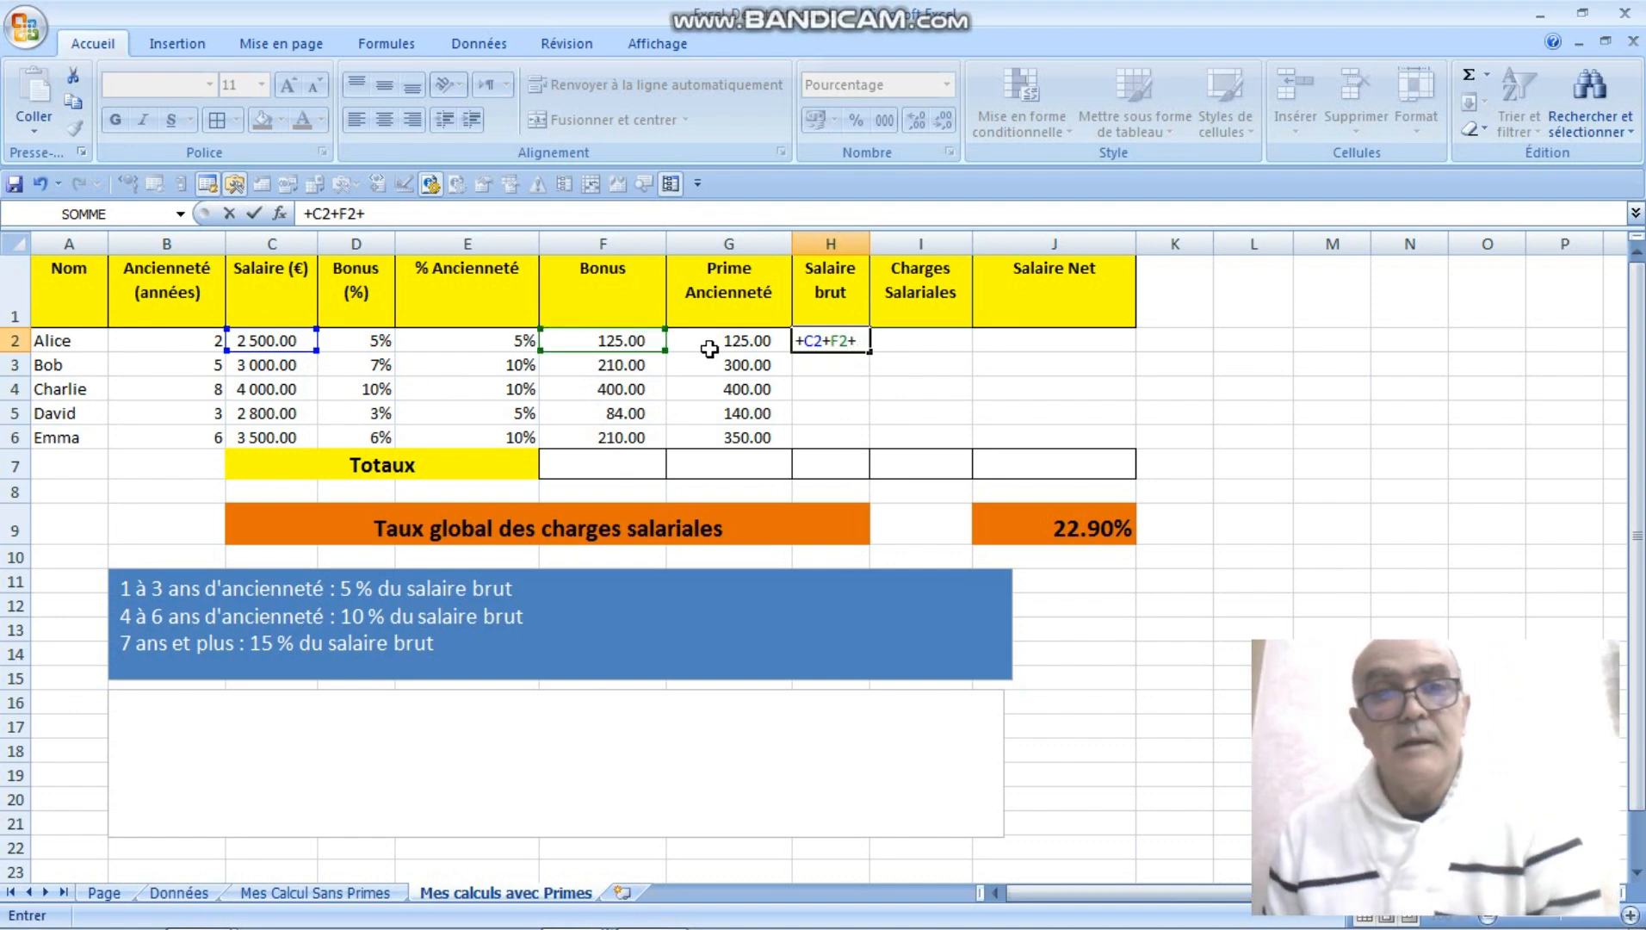
click(709, 348)
key(Return)
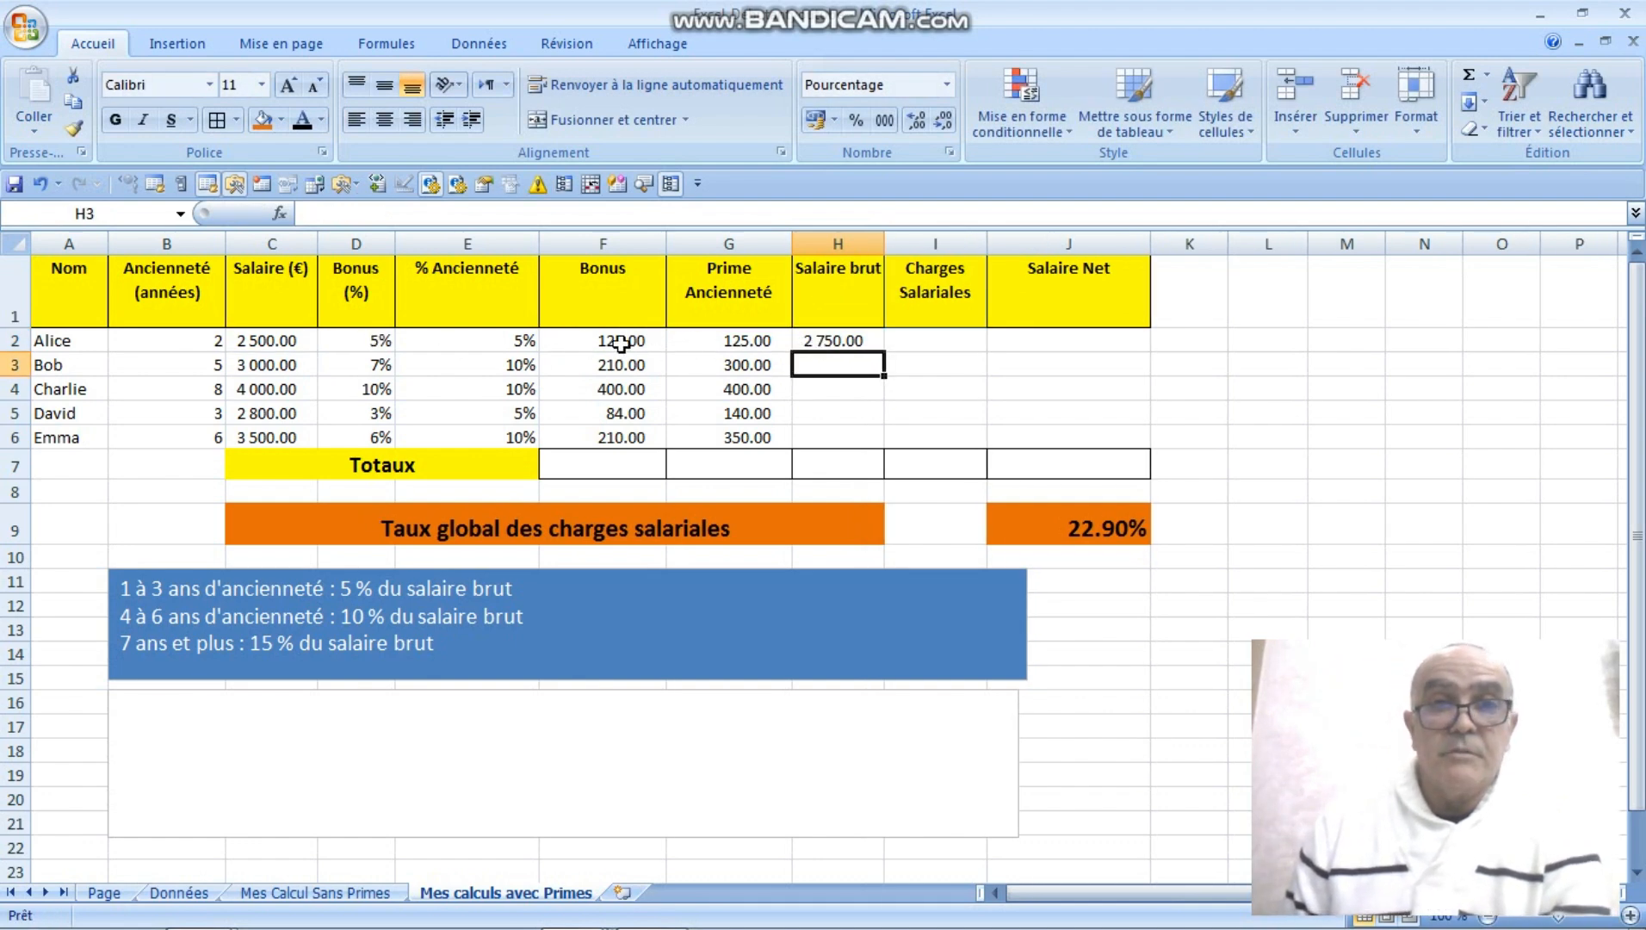
click(870, 341)
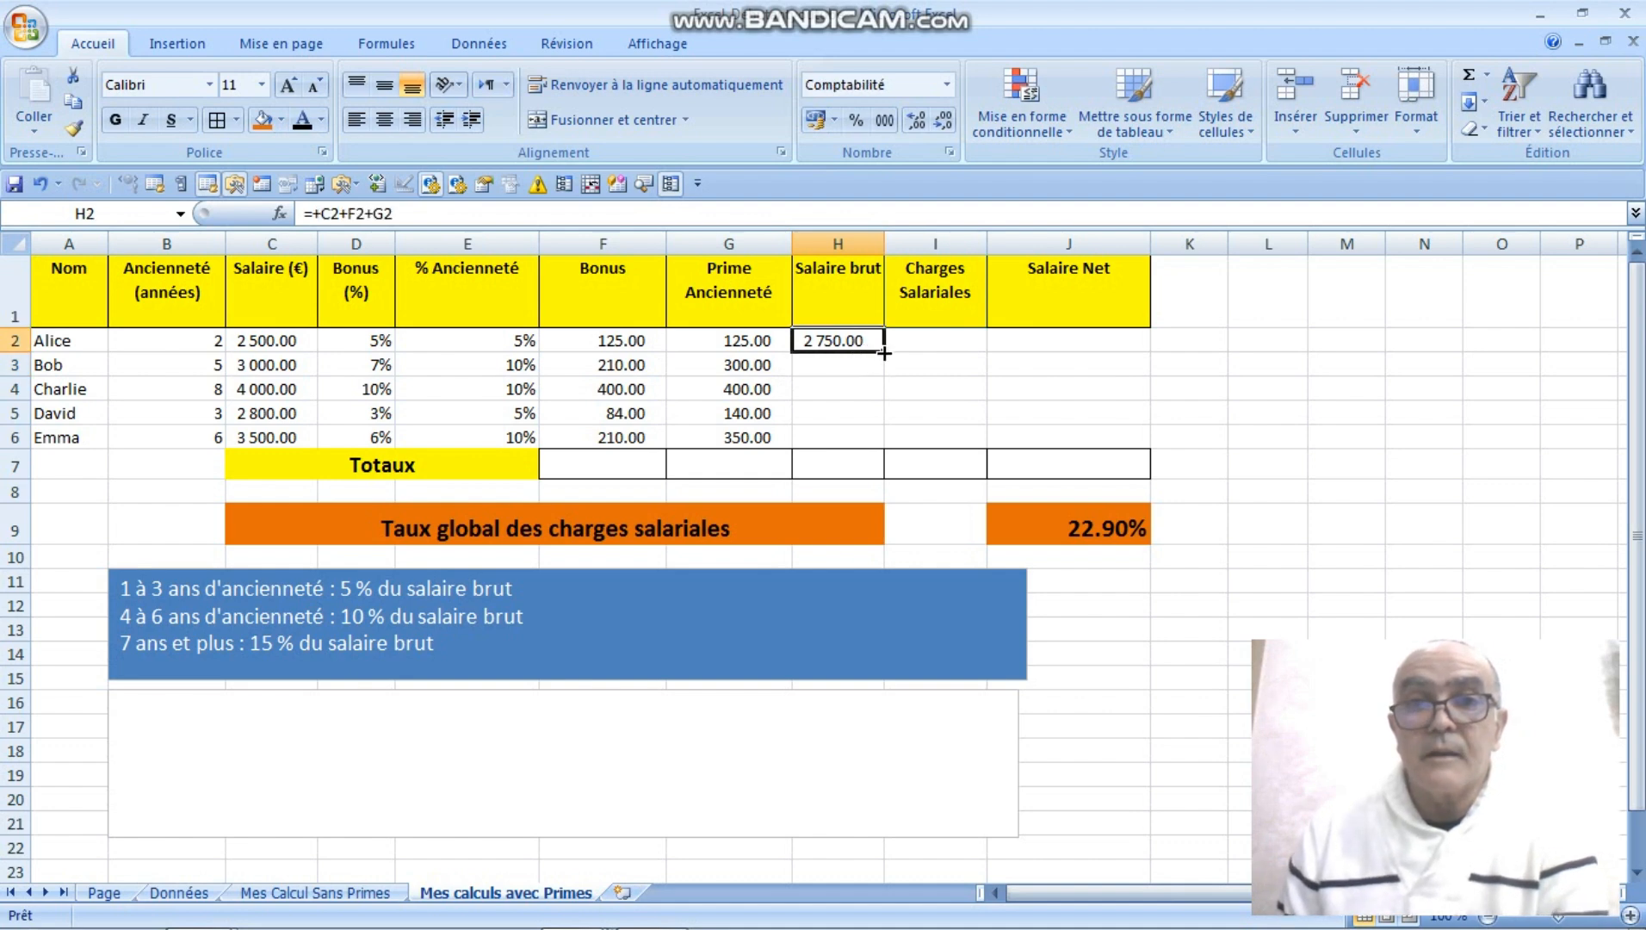
drag(884, 352, 885, 449)
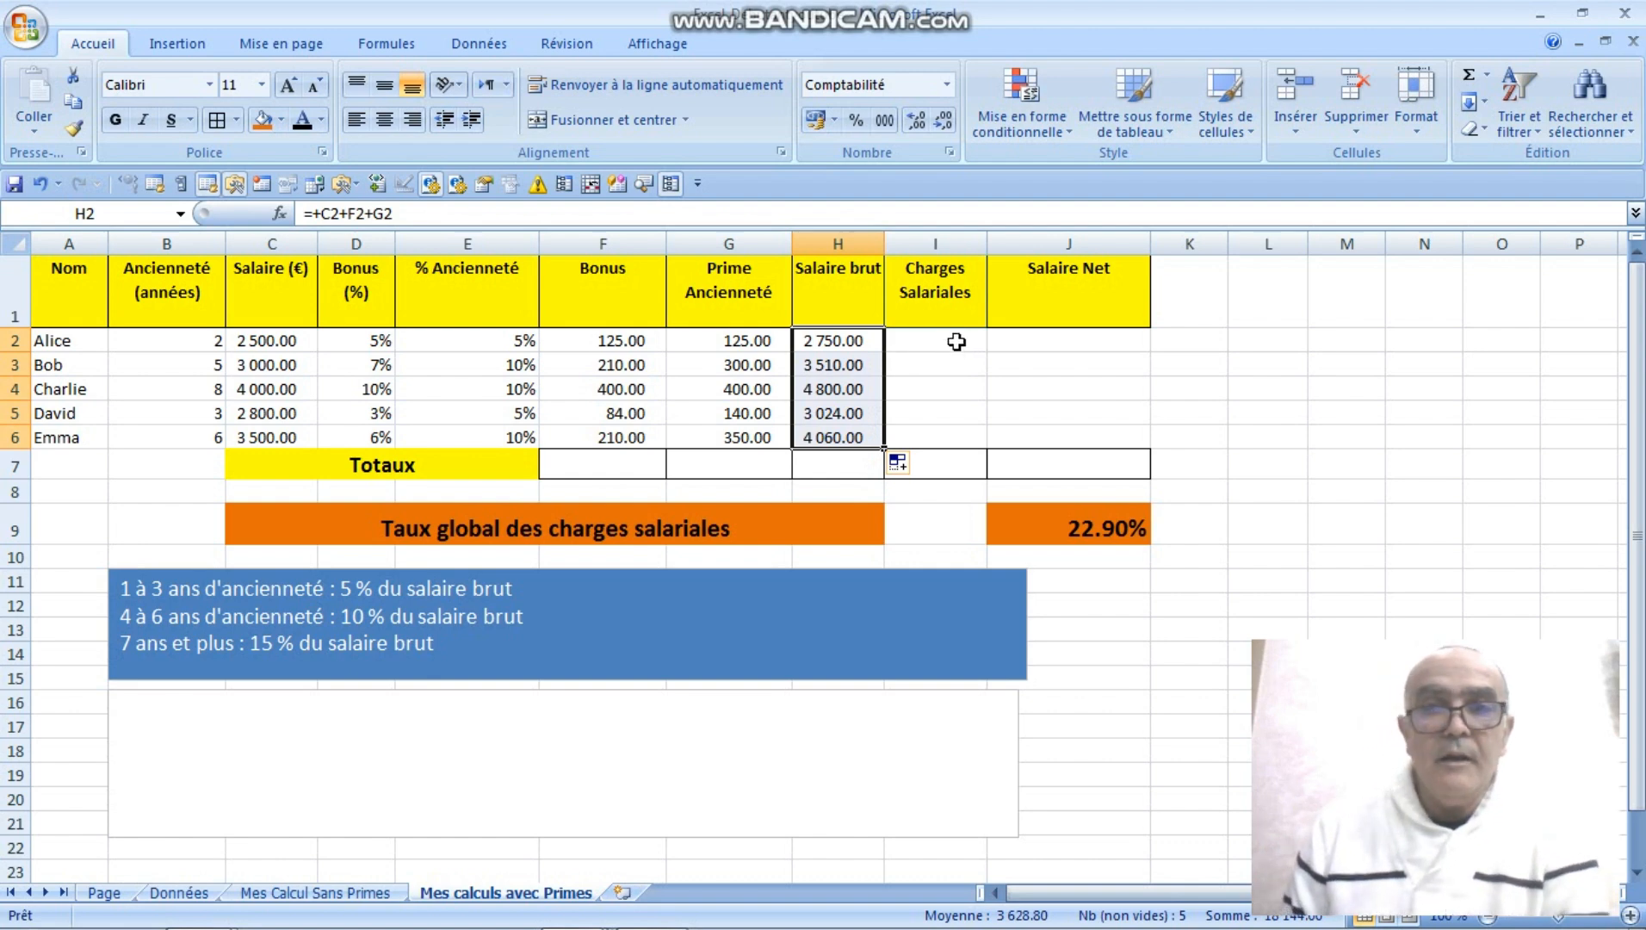
Calculate the first employee's Charges Salariales in I2 with the formula +H2*J9
click(954, 341)
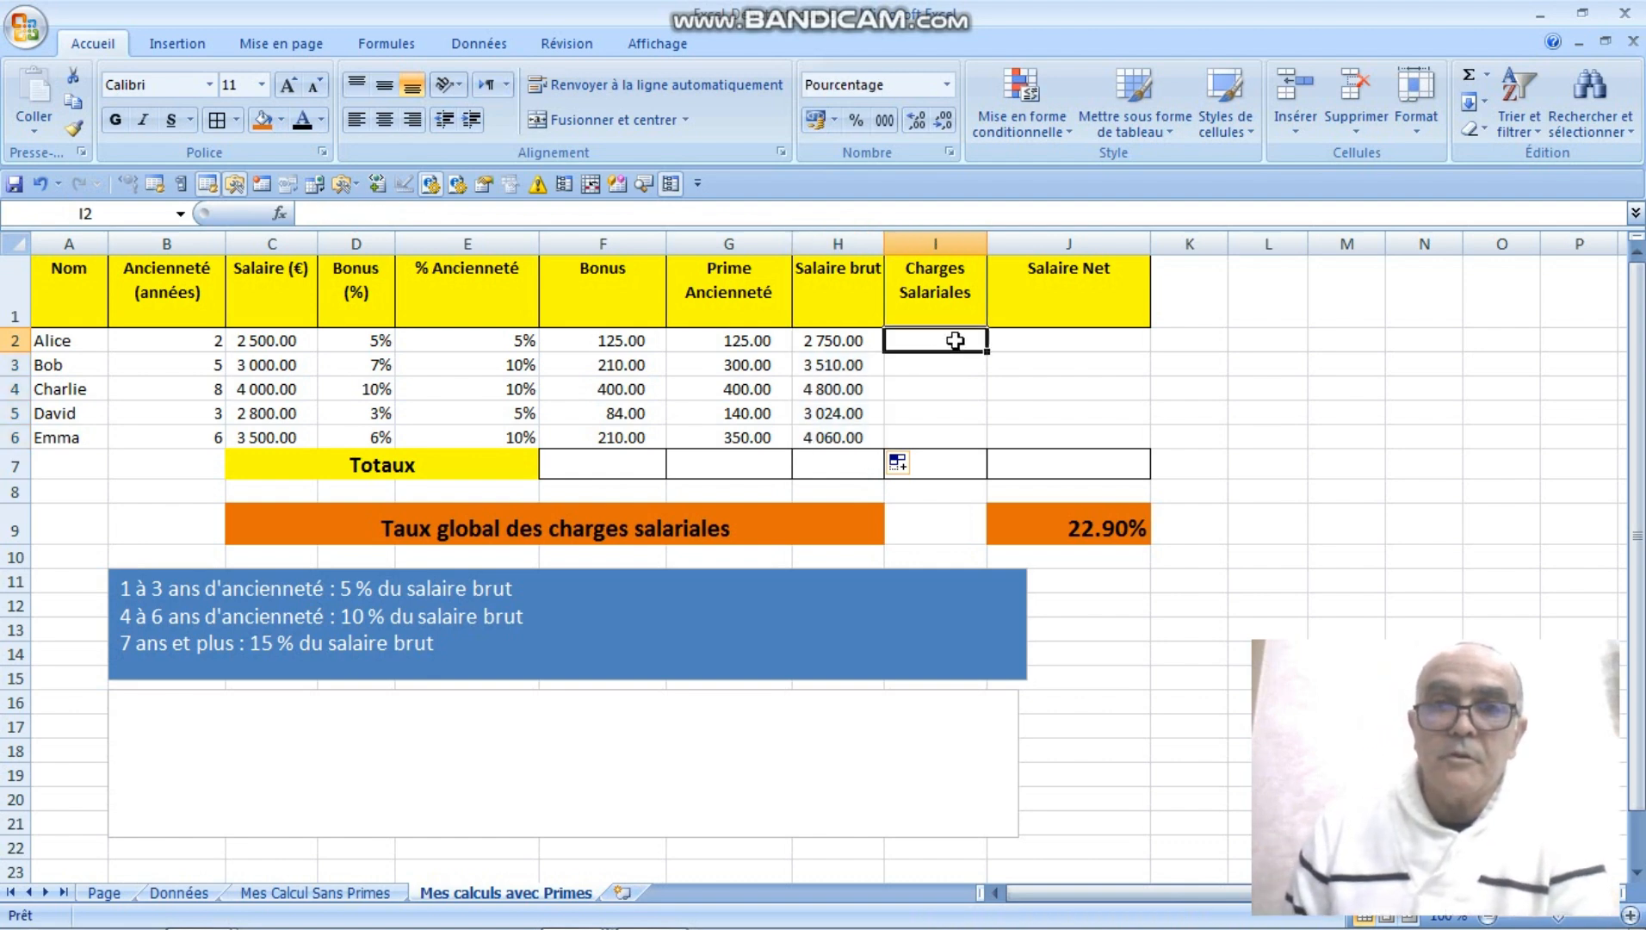
text(+)
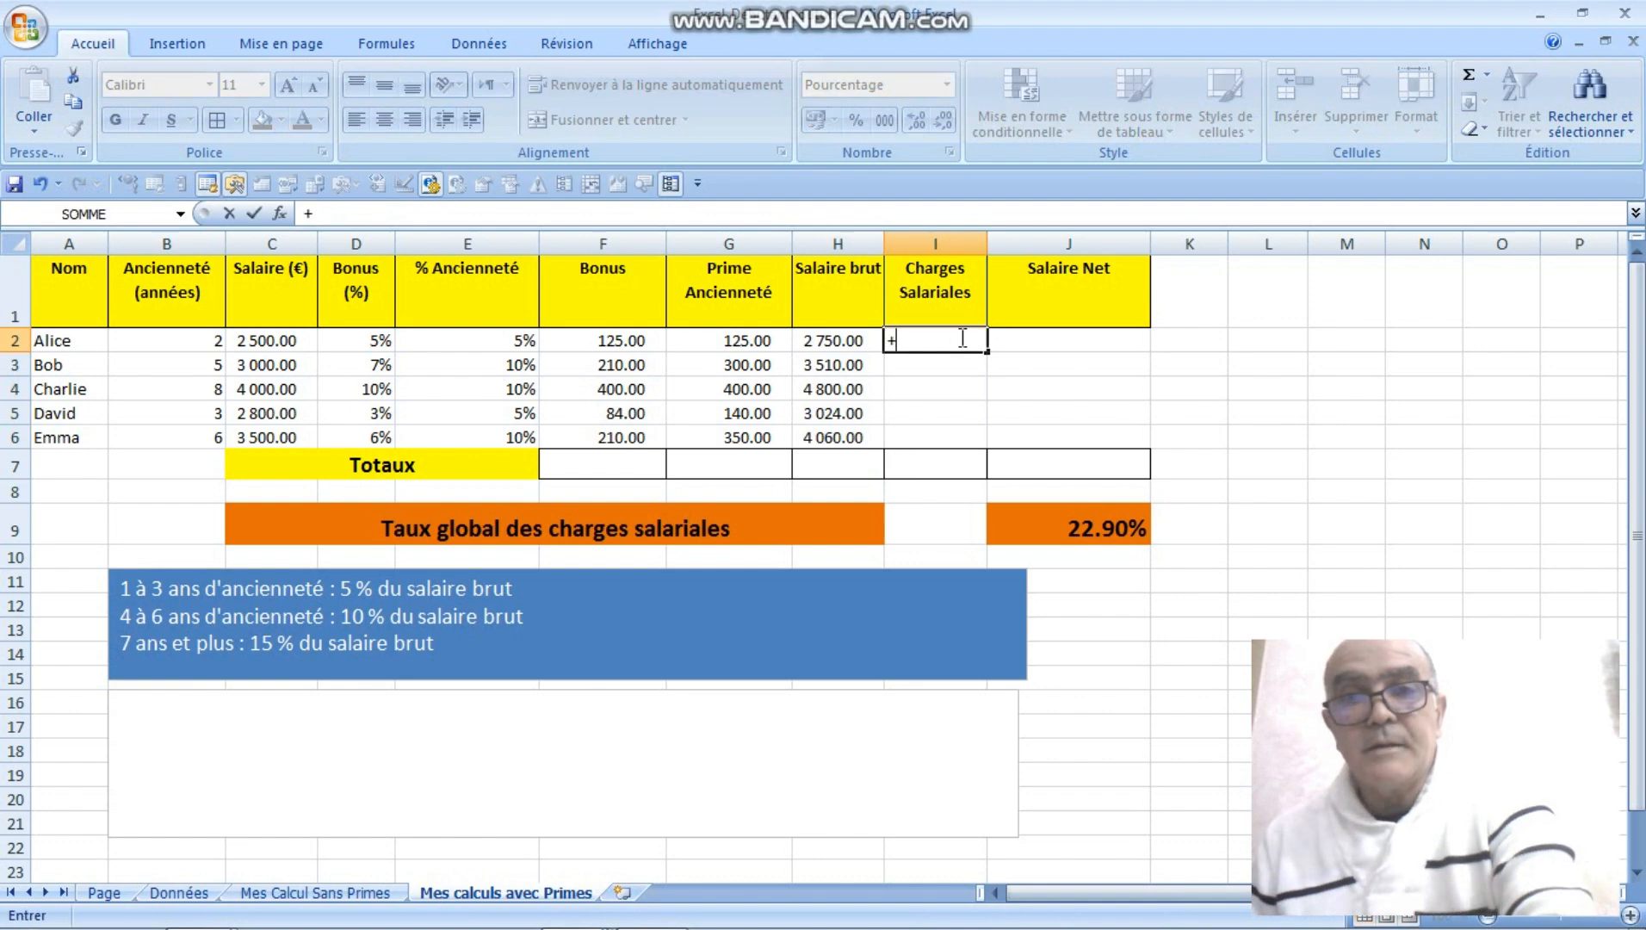
click(822, 340)
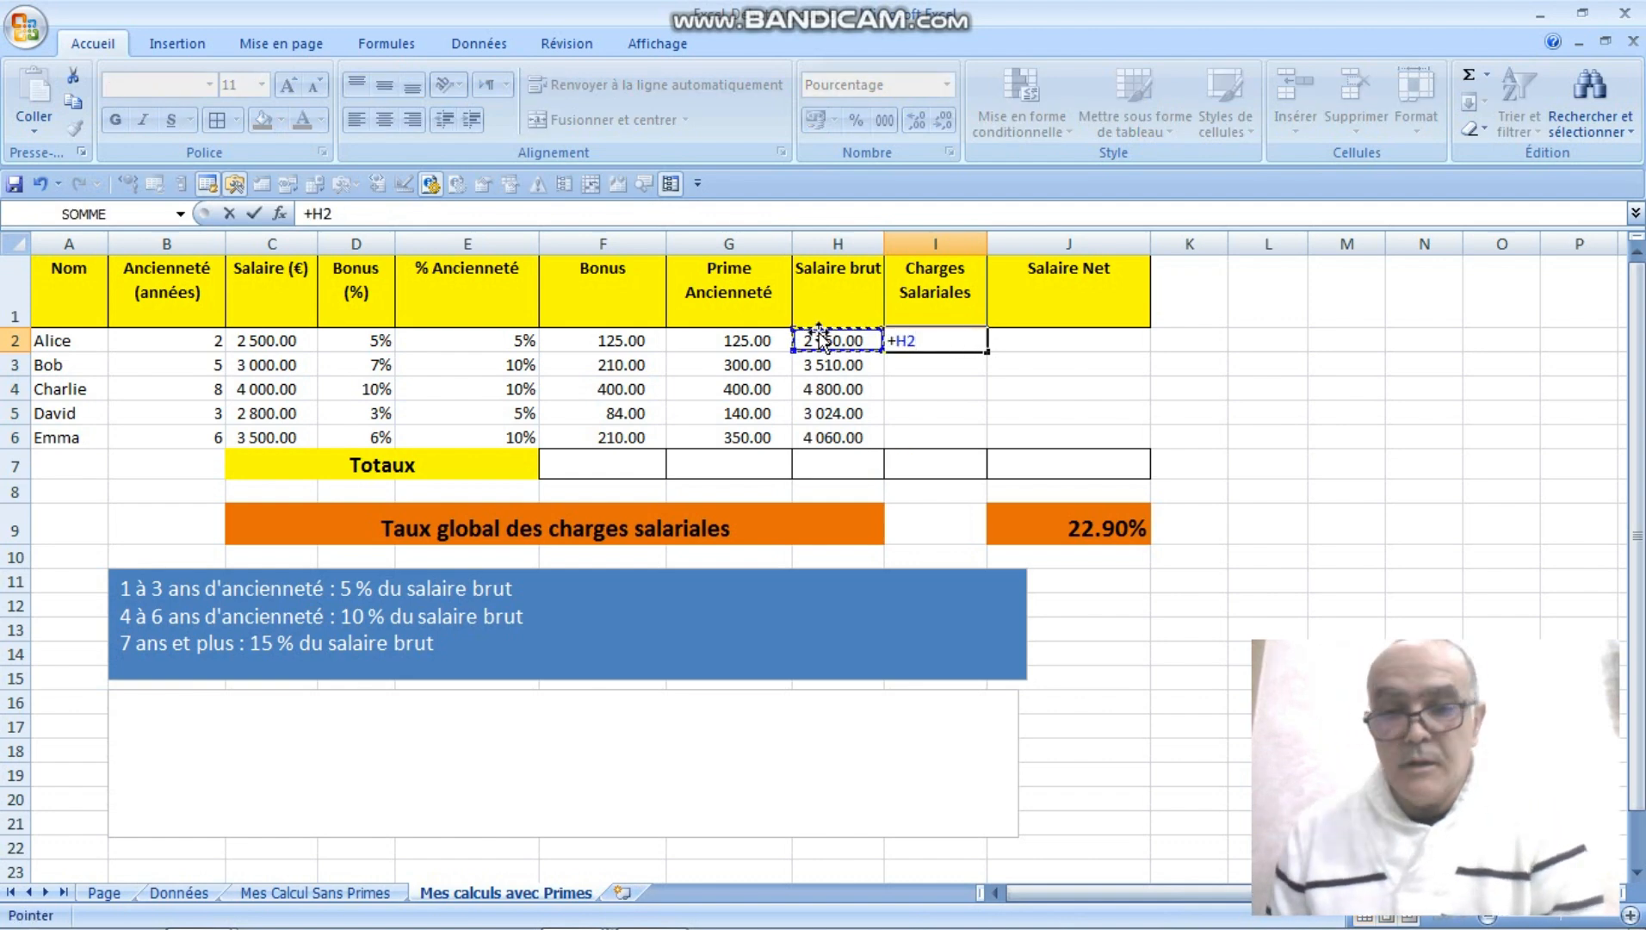
text(µ)
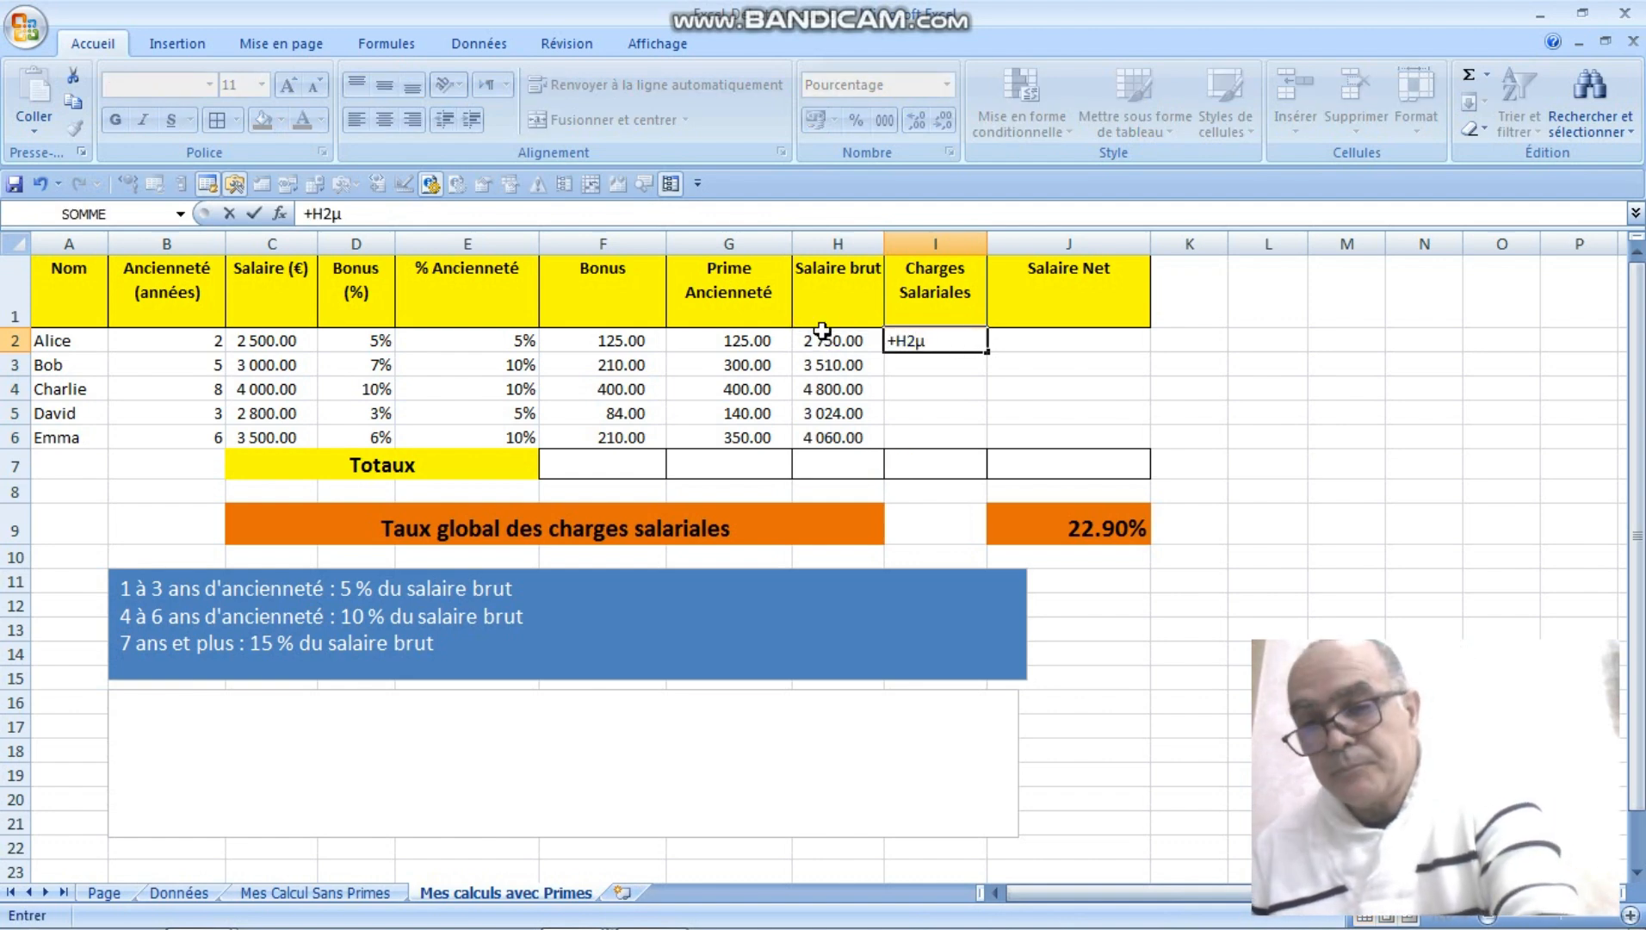
key(BackSpace)
text(*)
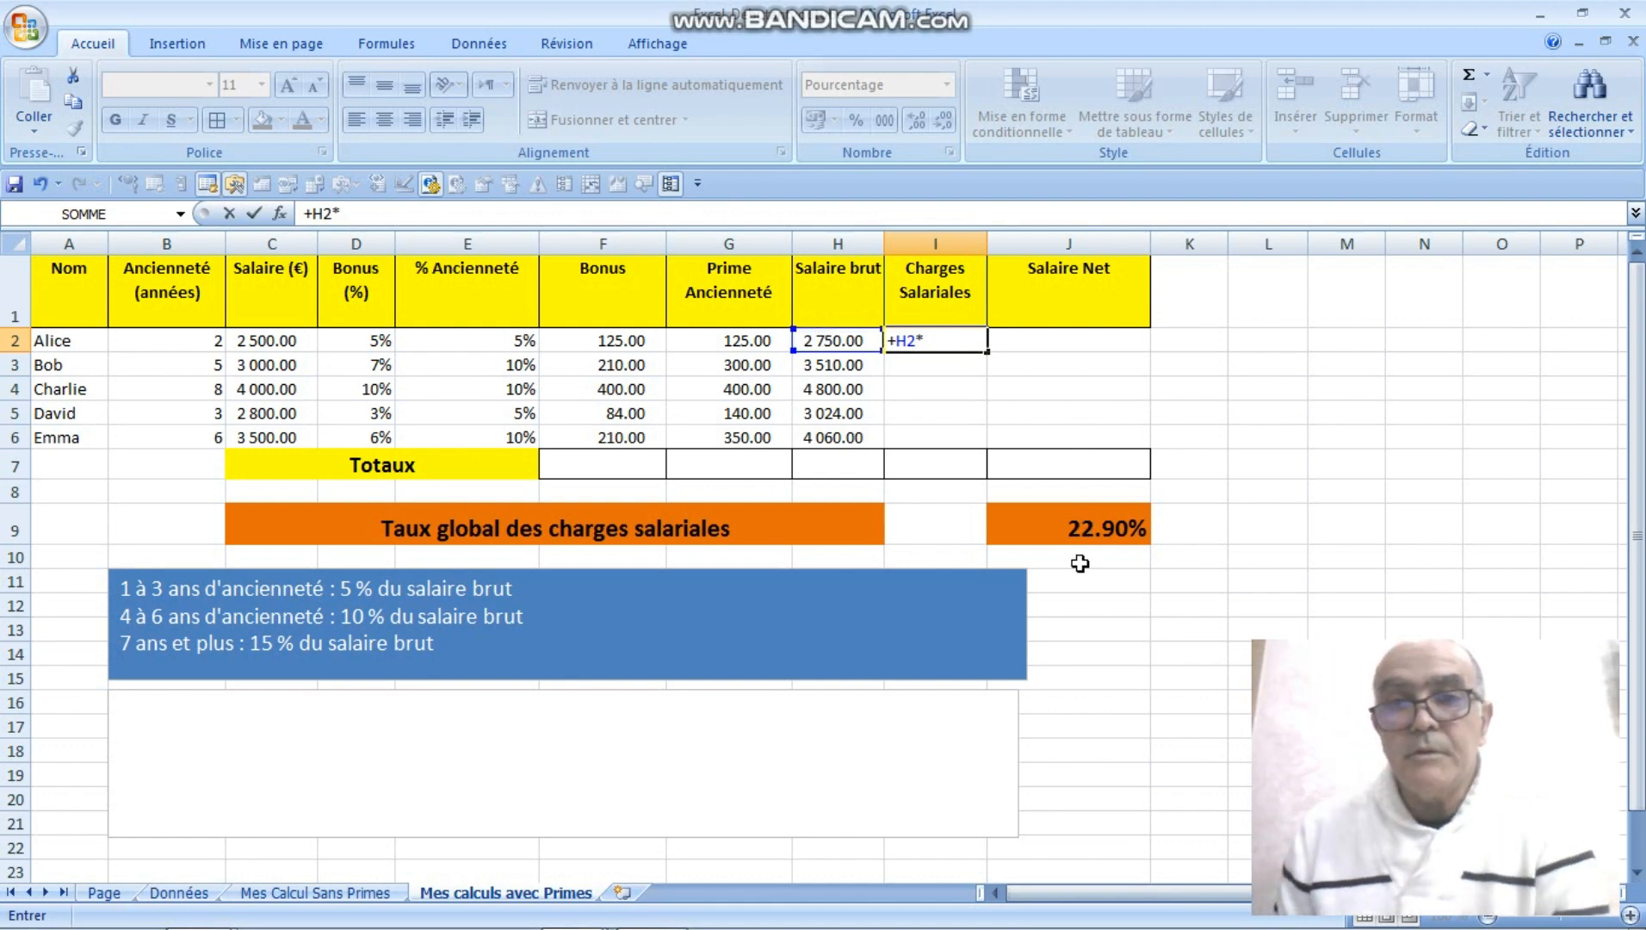
click(1062, 535)
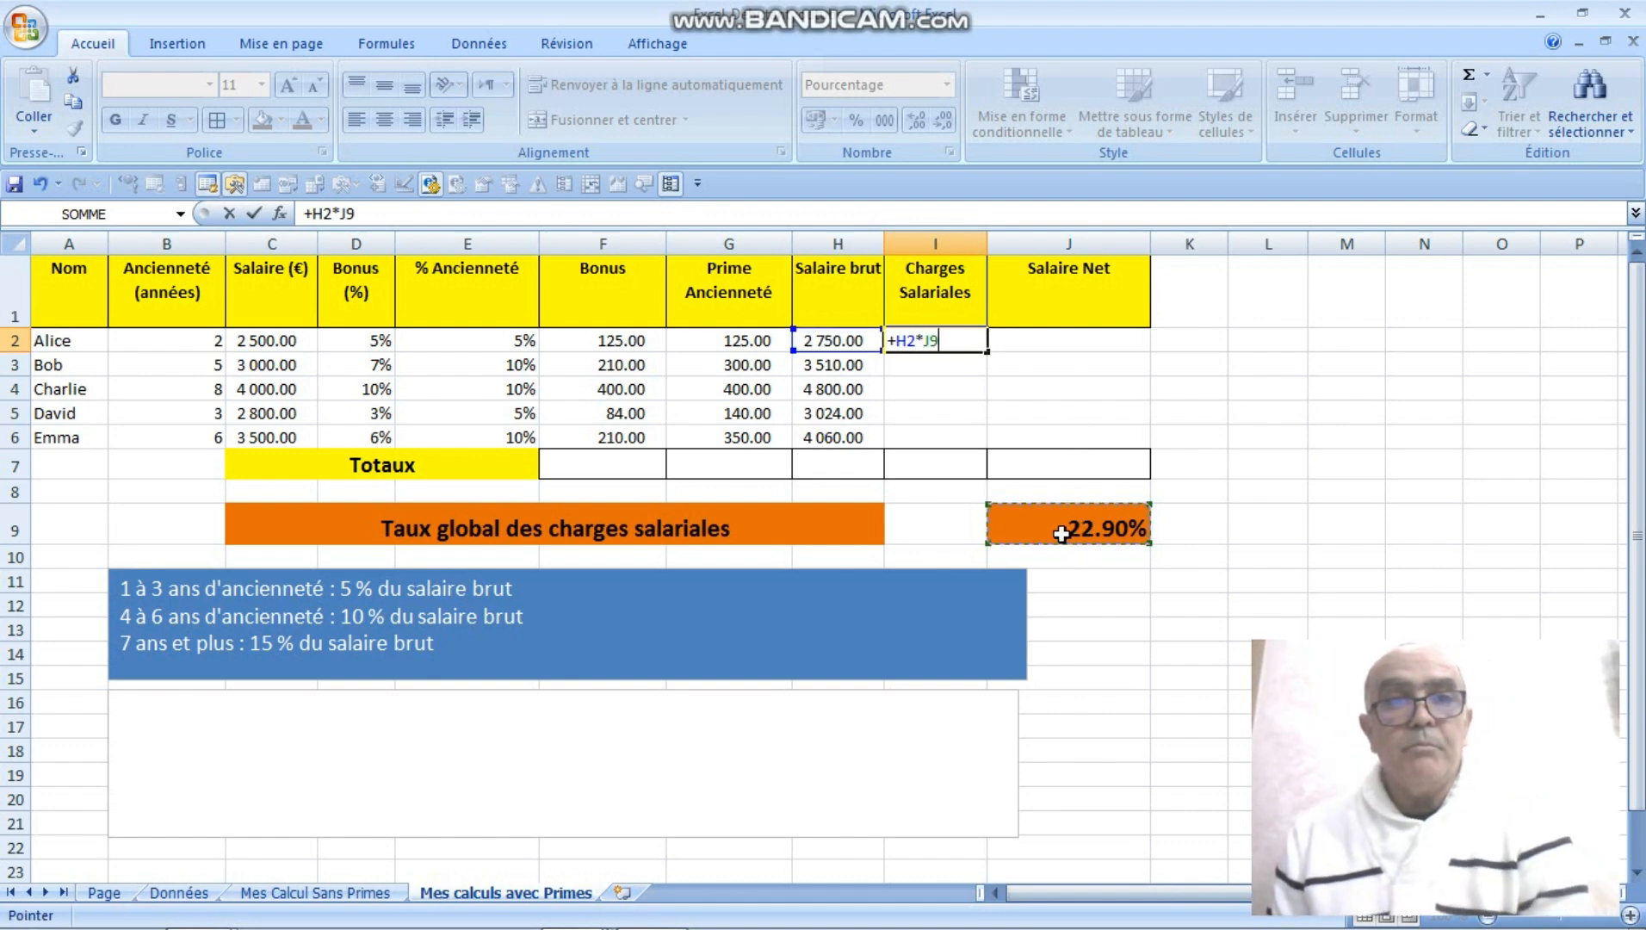
key(Return)
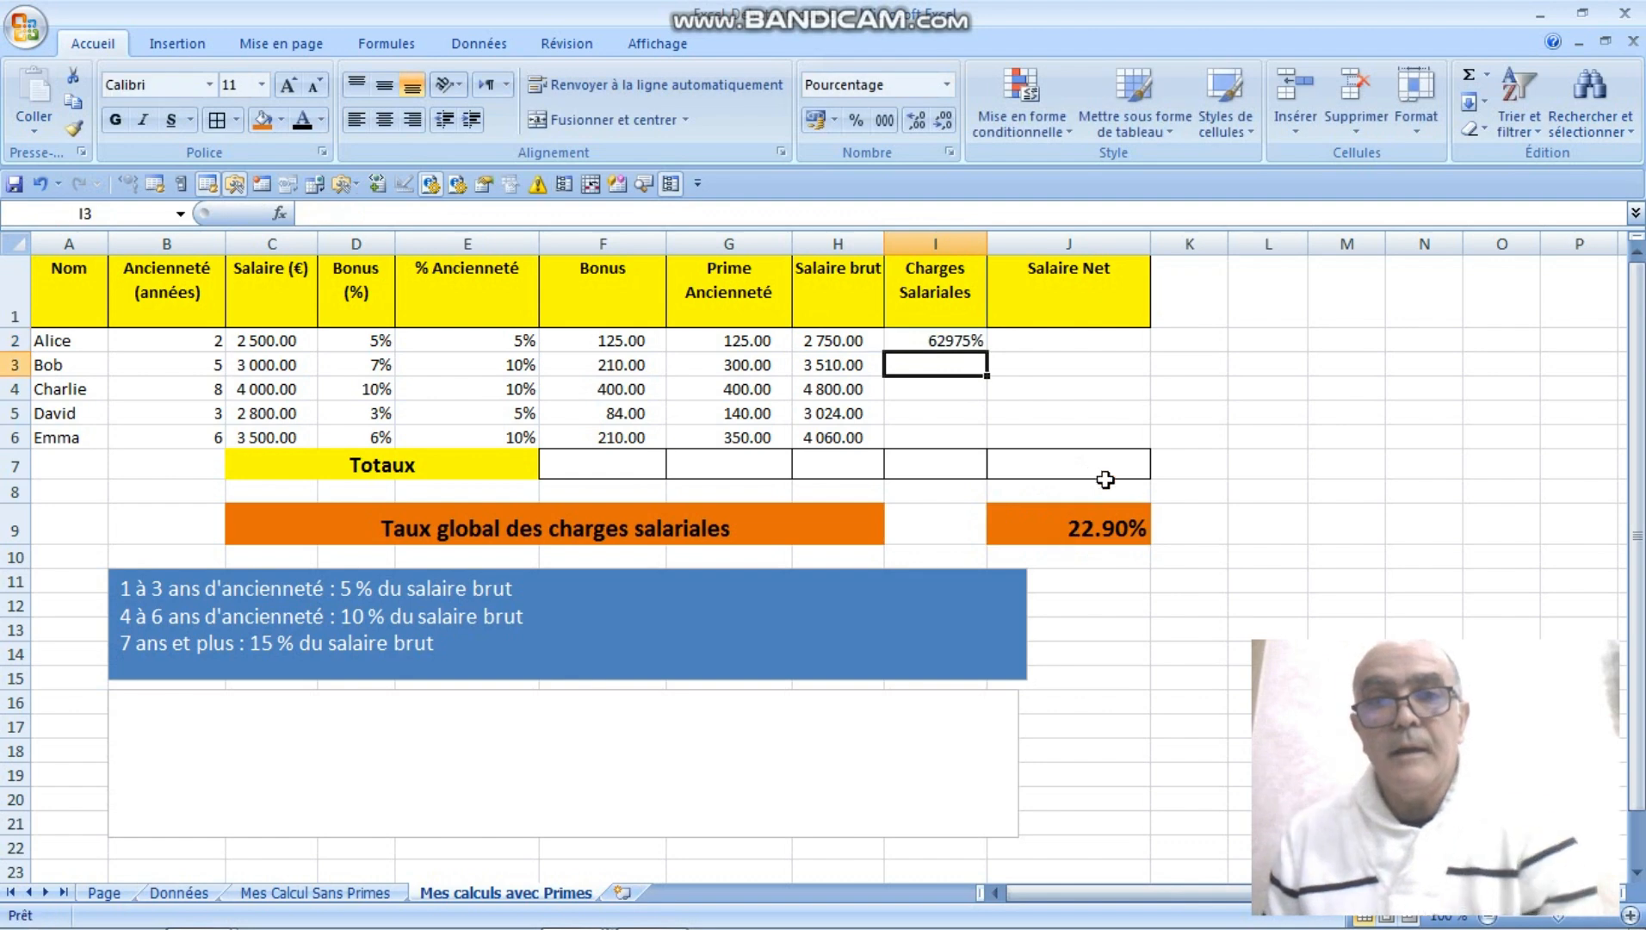
Apply the thousands-separator number style to the Charges Salariales cells I2 to I6
click(939, 342)
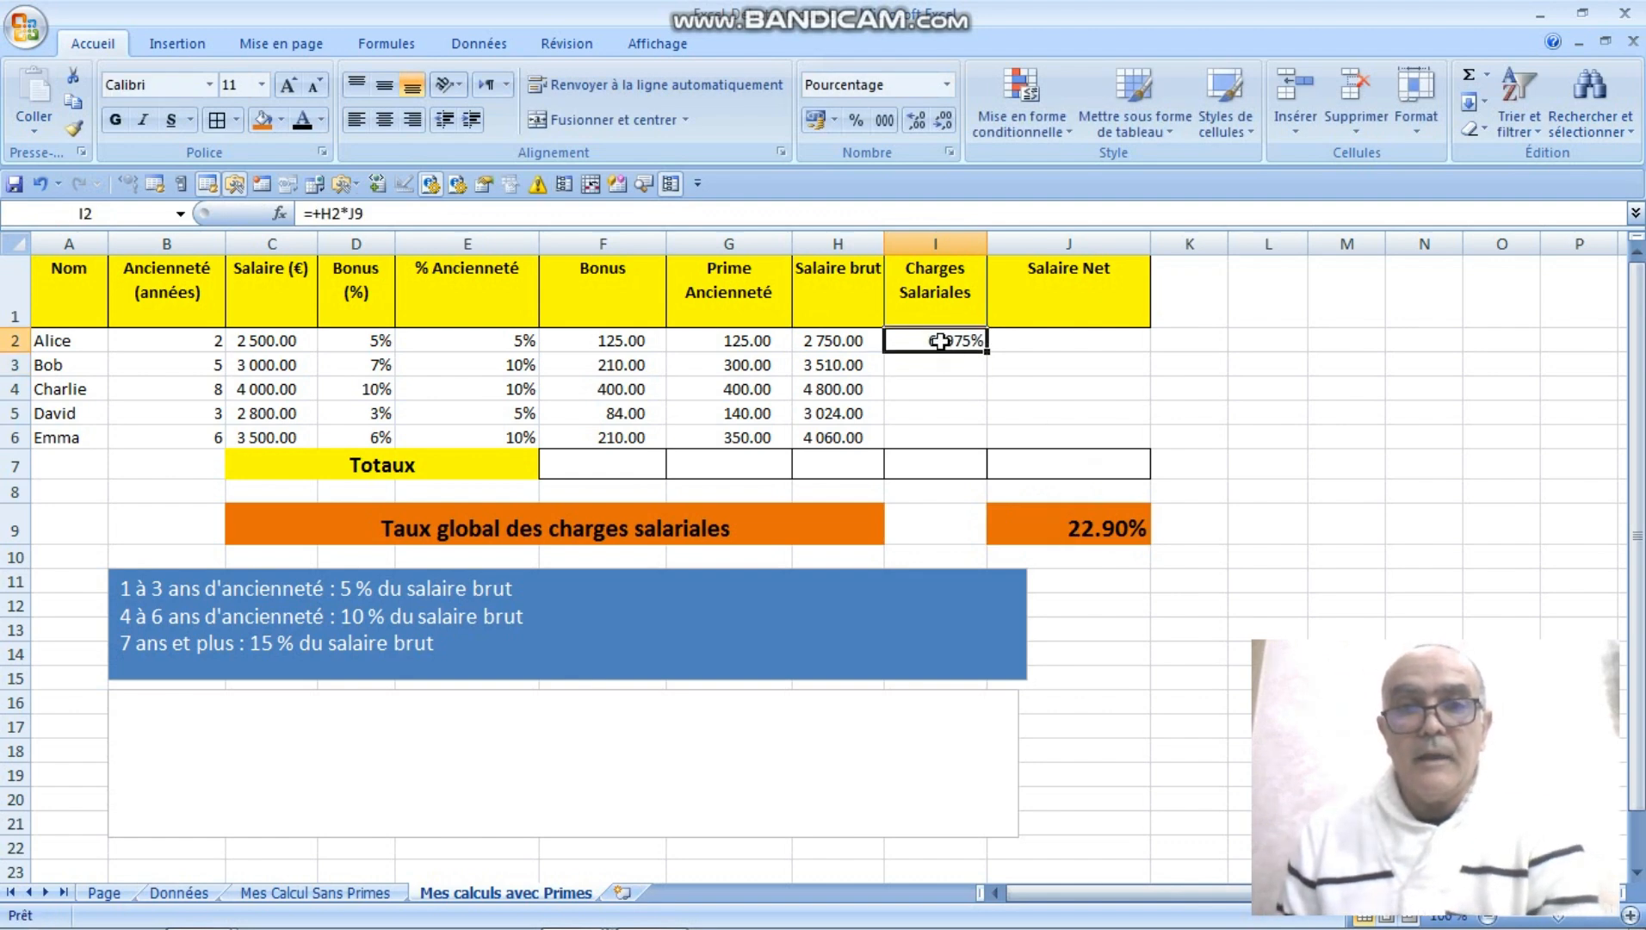
drag(939, 341, 948, 435)
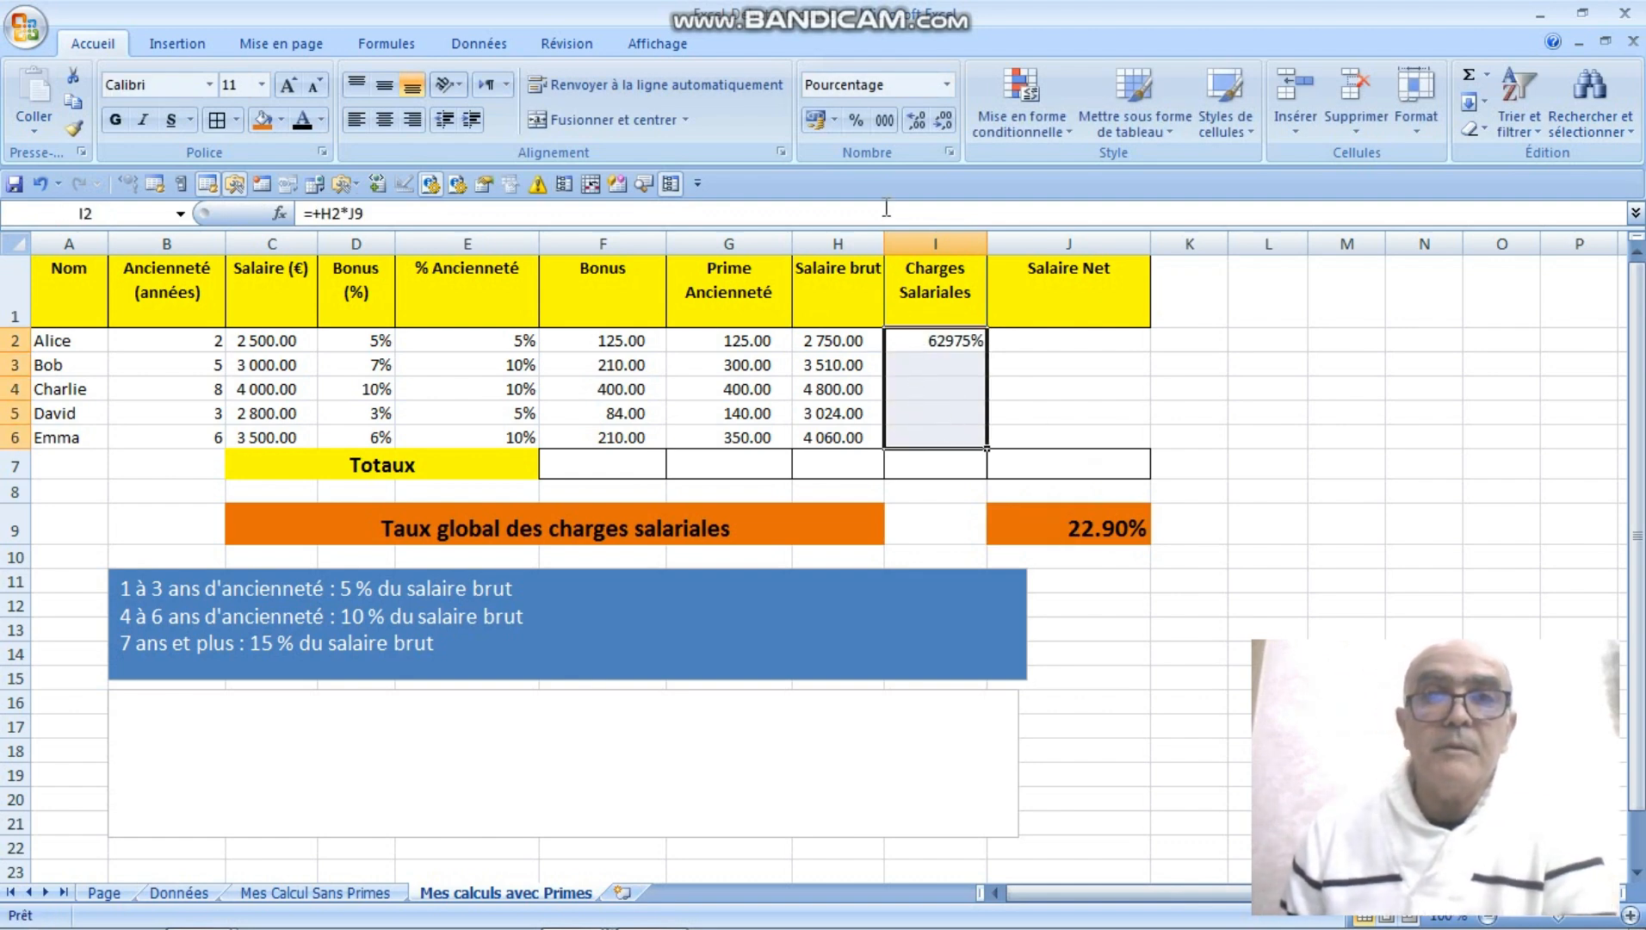
click(884, 120)
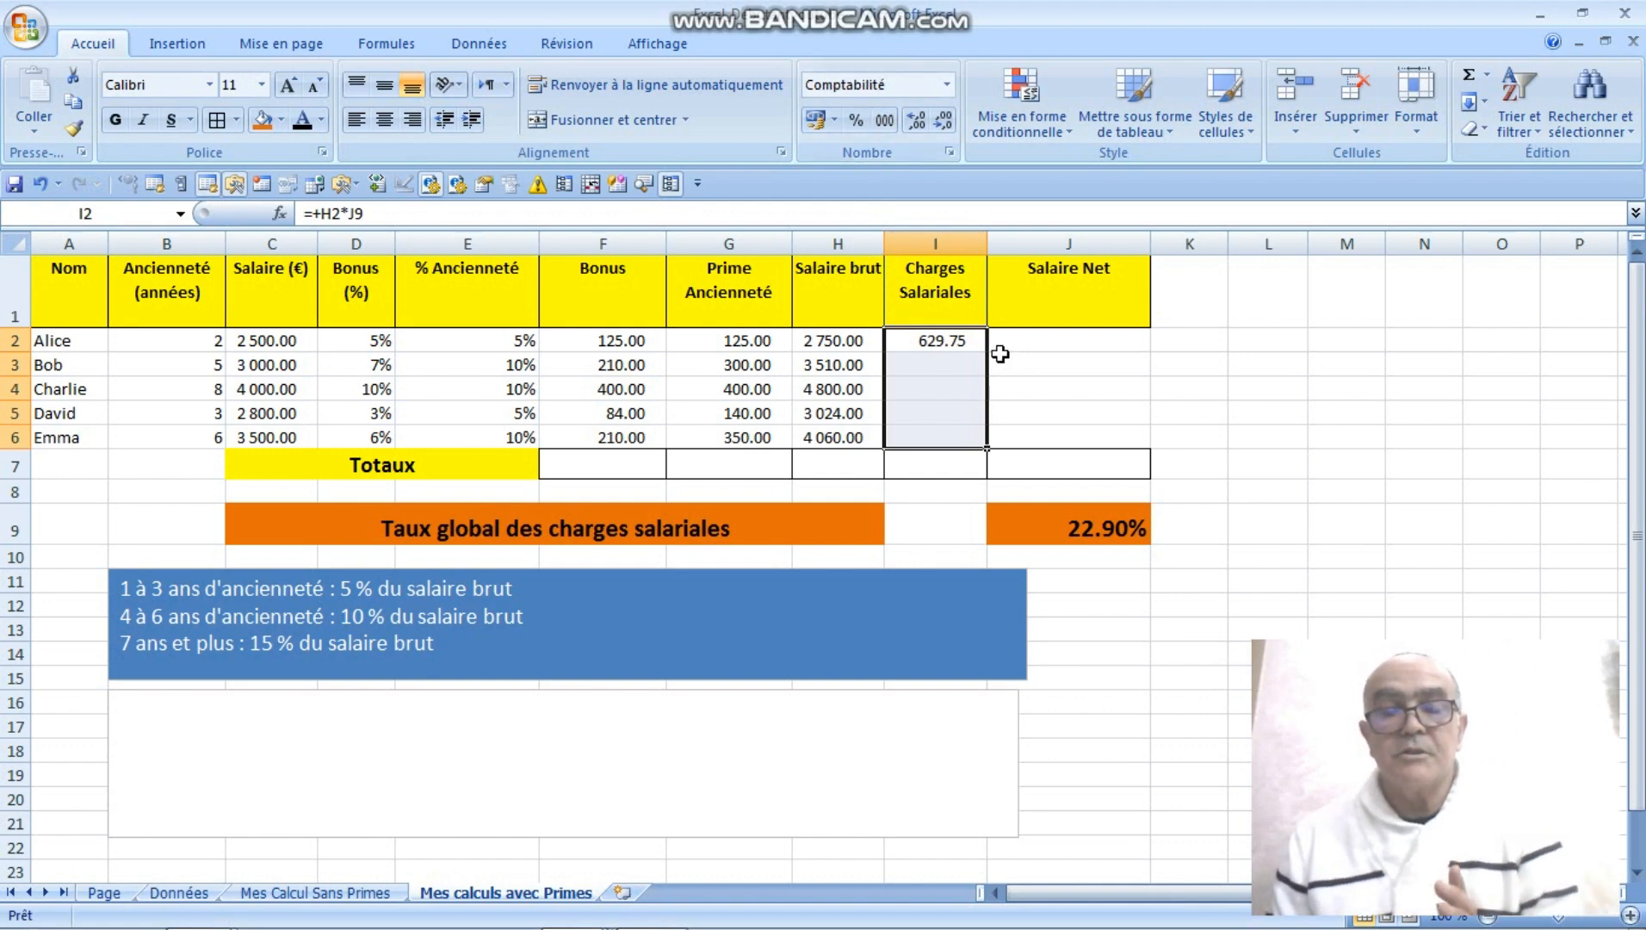
Make the rate reference in I2 absolute so the formula reads =+H2*$J$9, and fill it down to I6
click(947, 340)
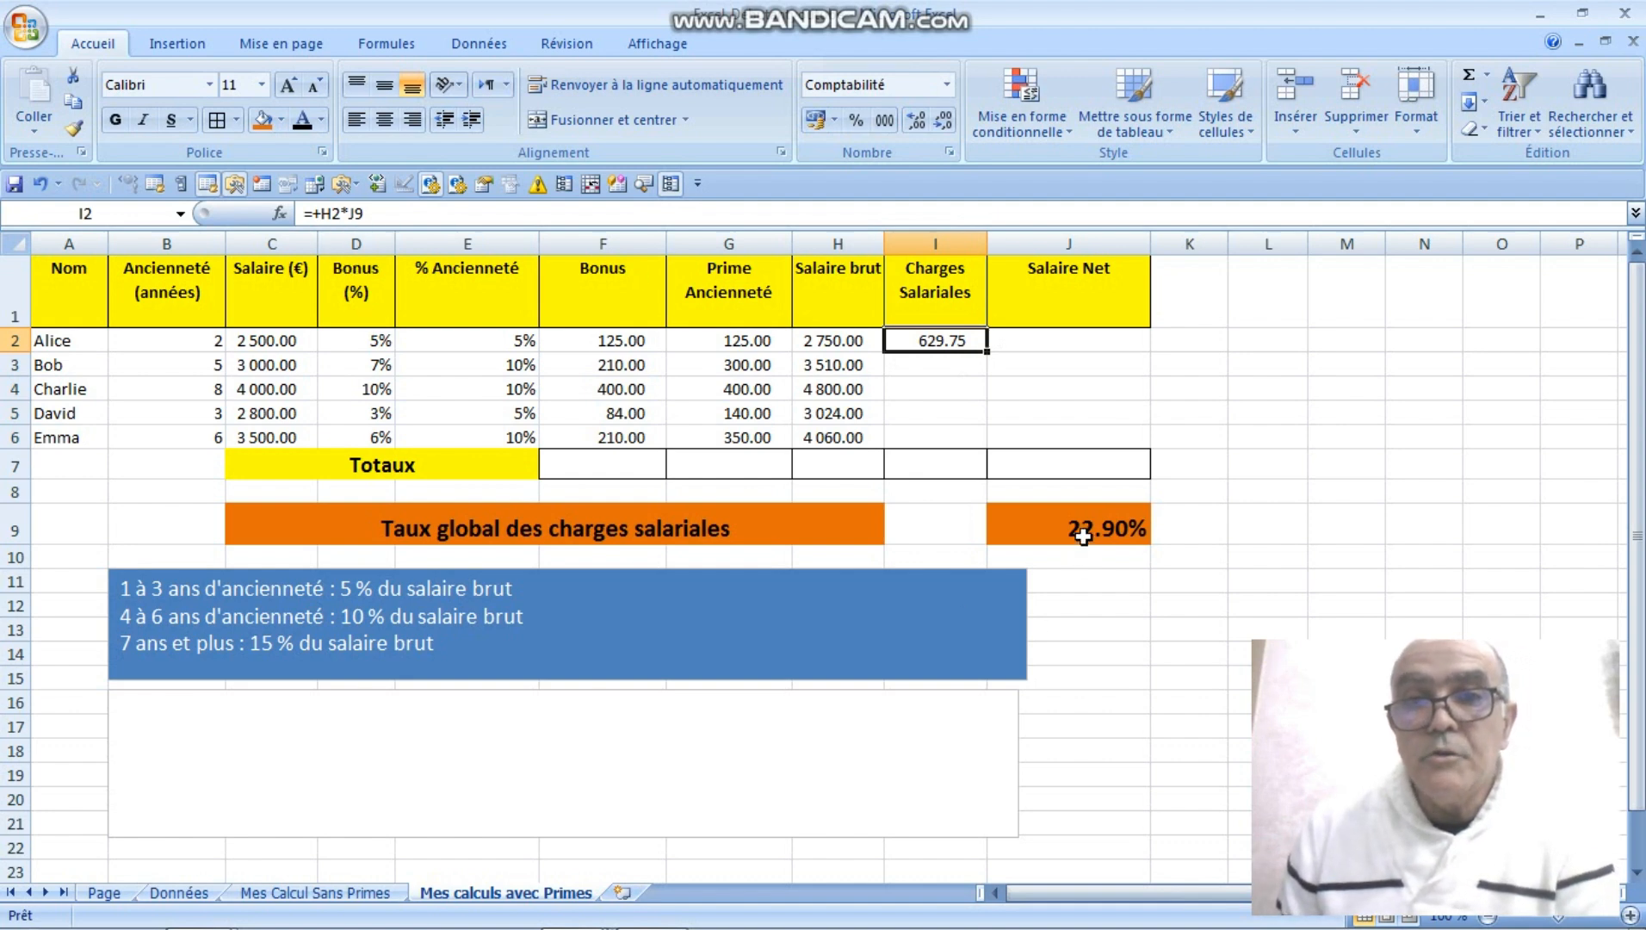
click(357, 212)
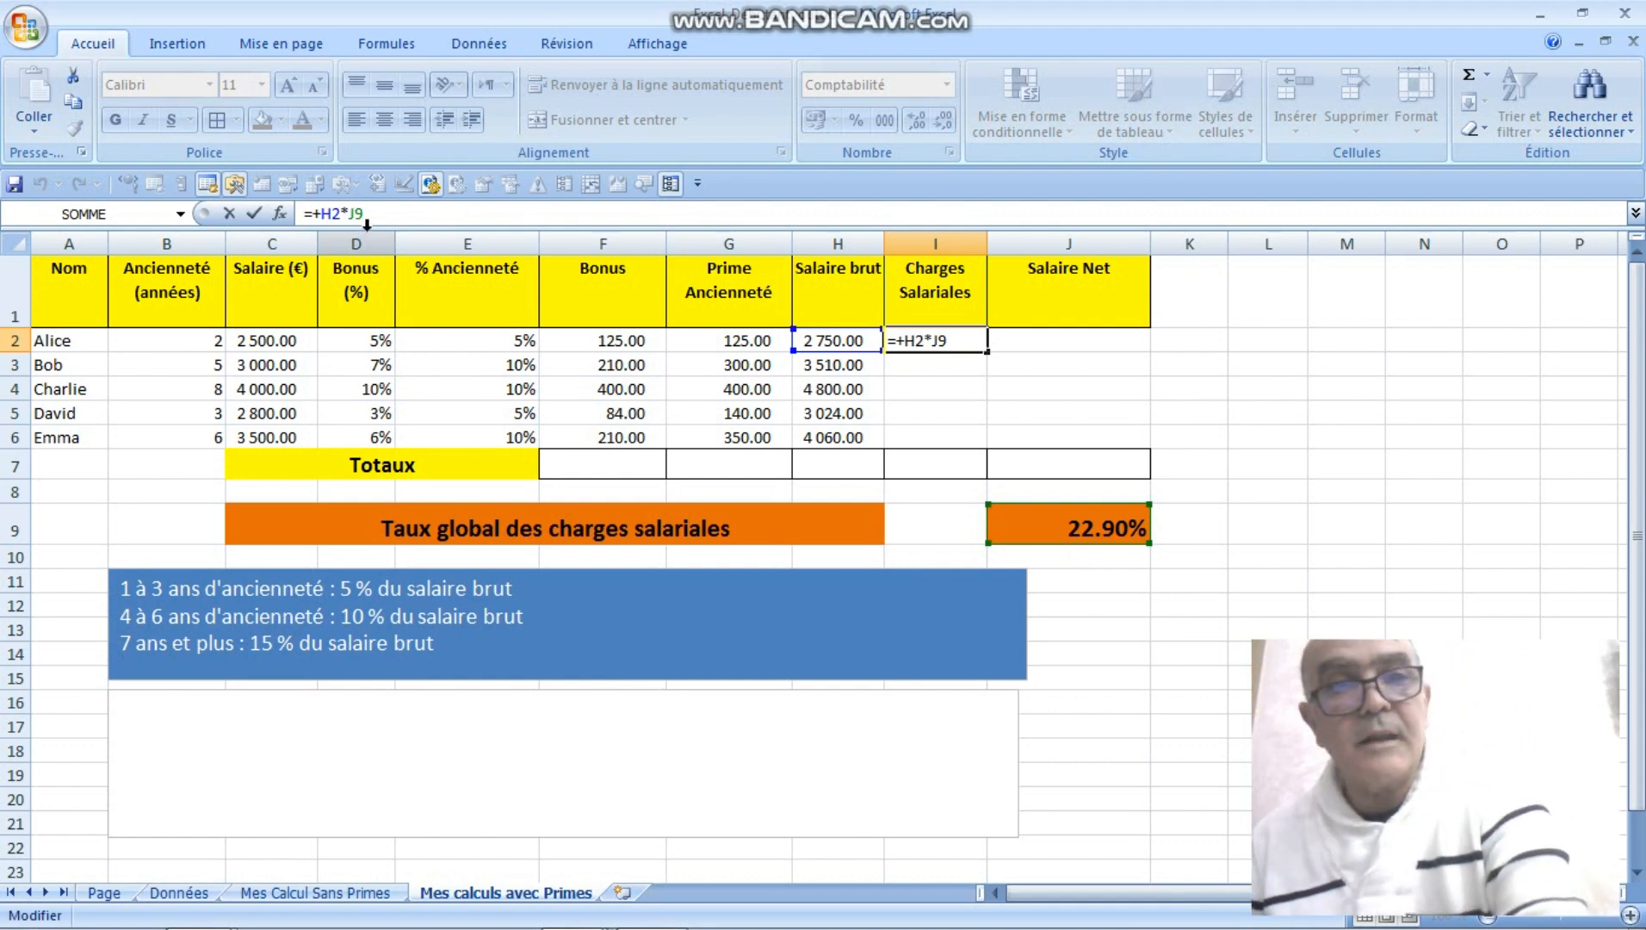
text(£)
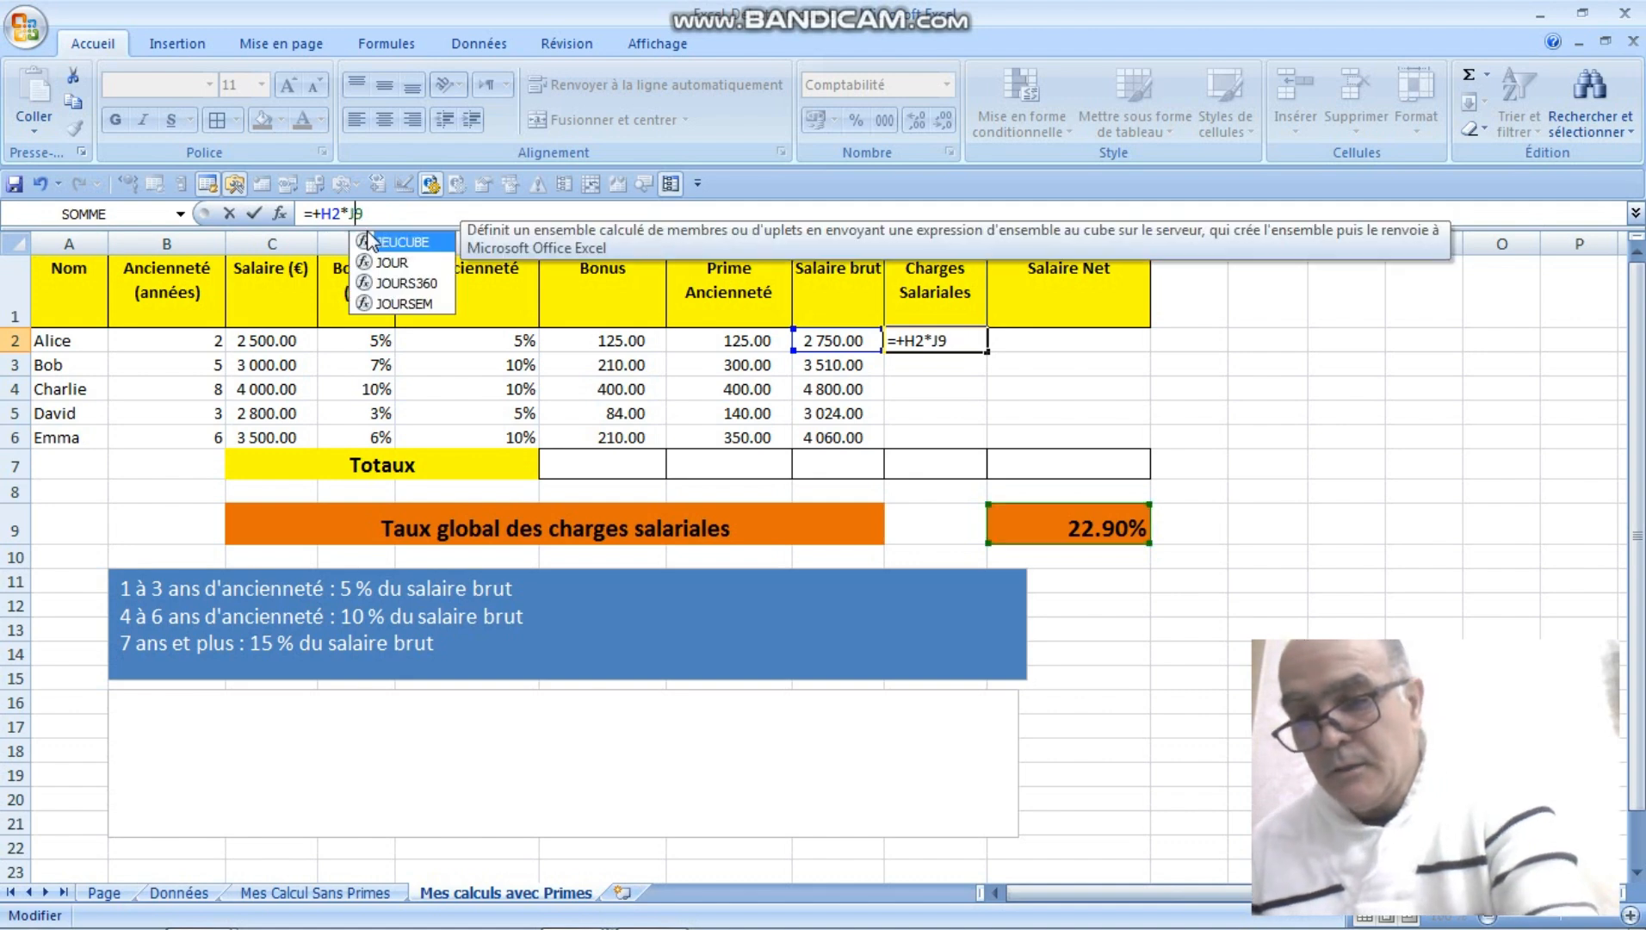
key(BackSpace)
text($J)
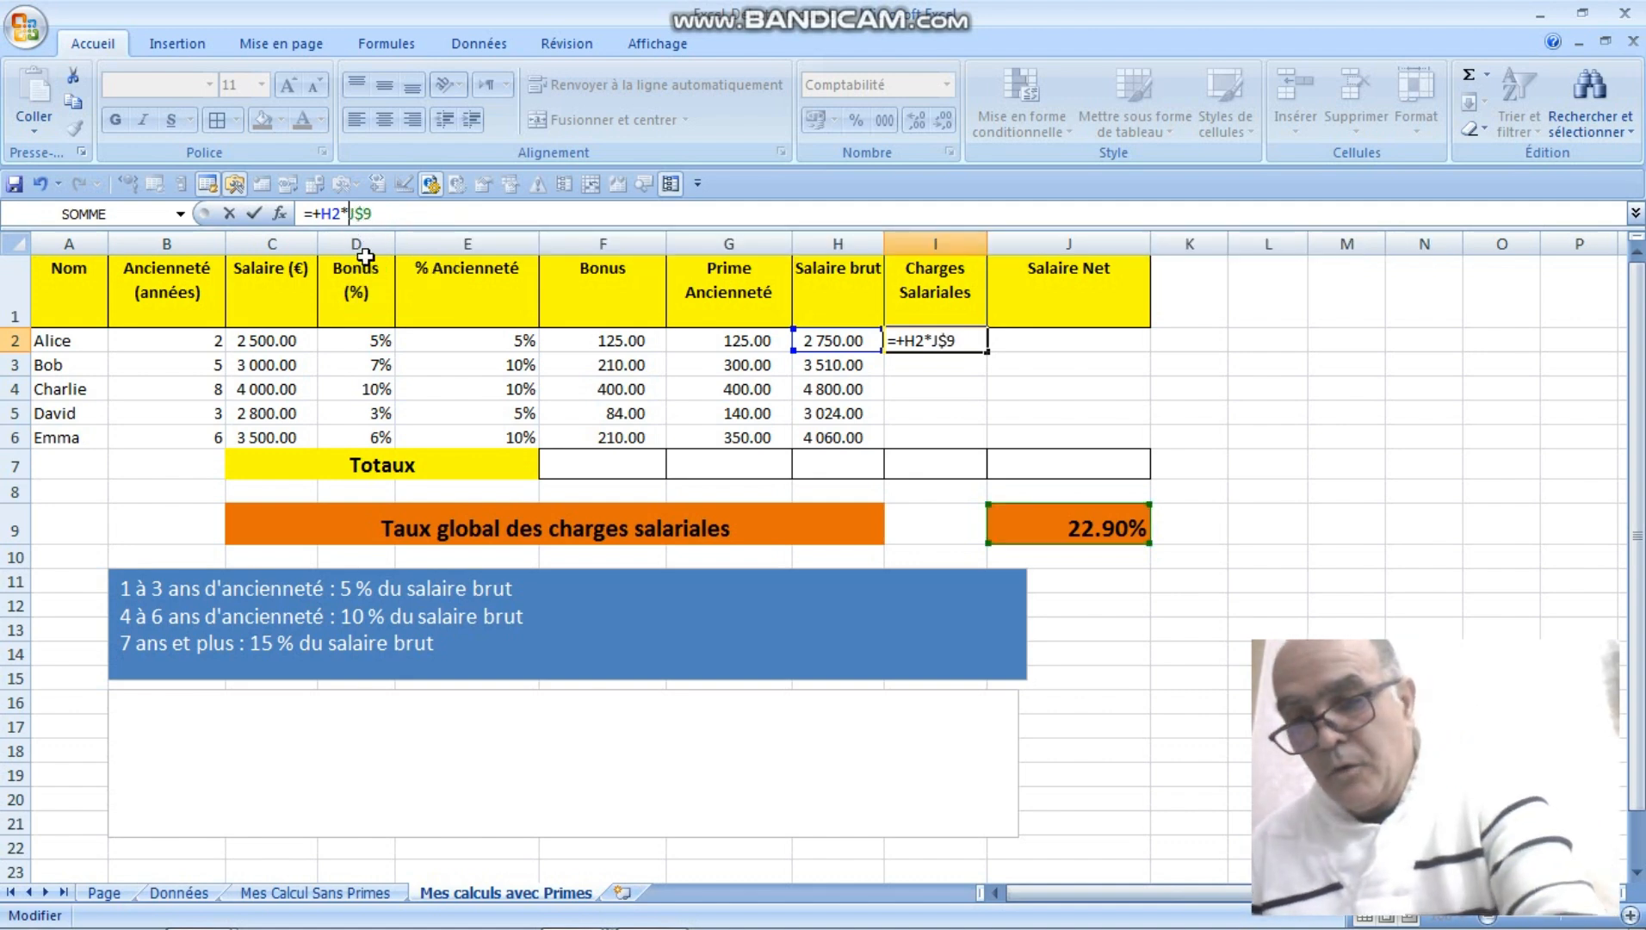
text($)
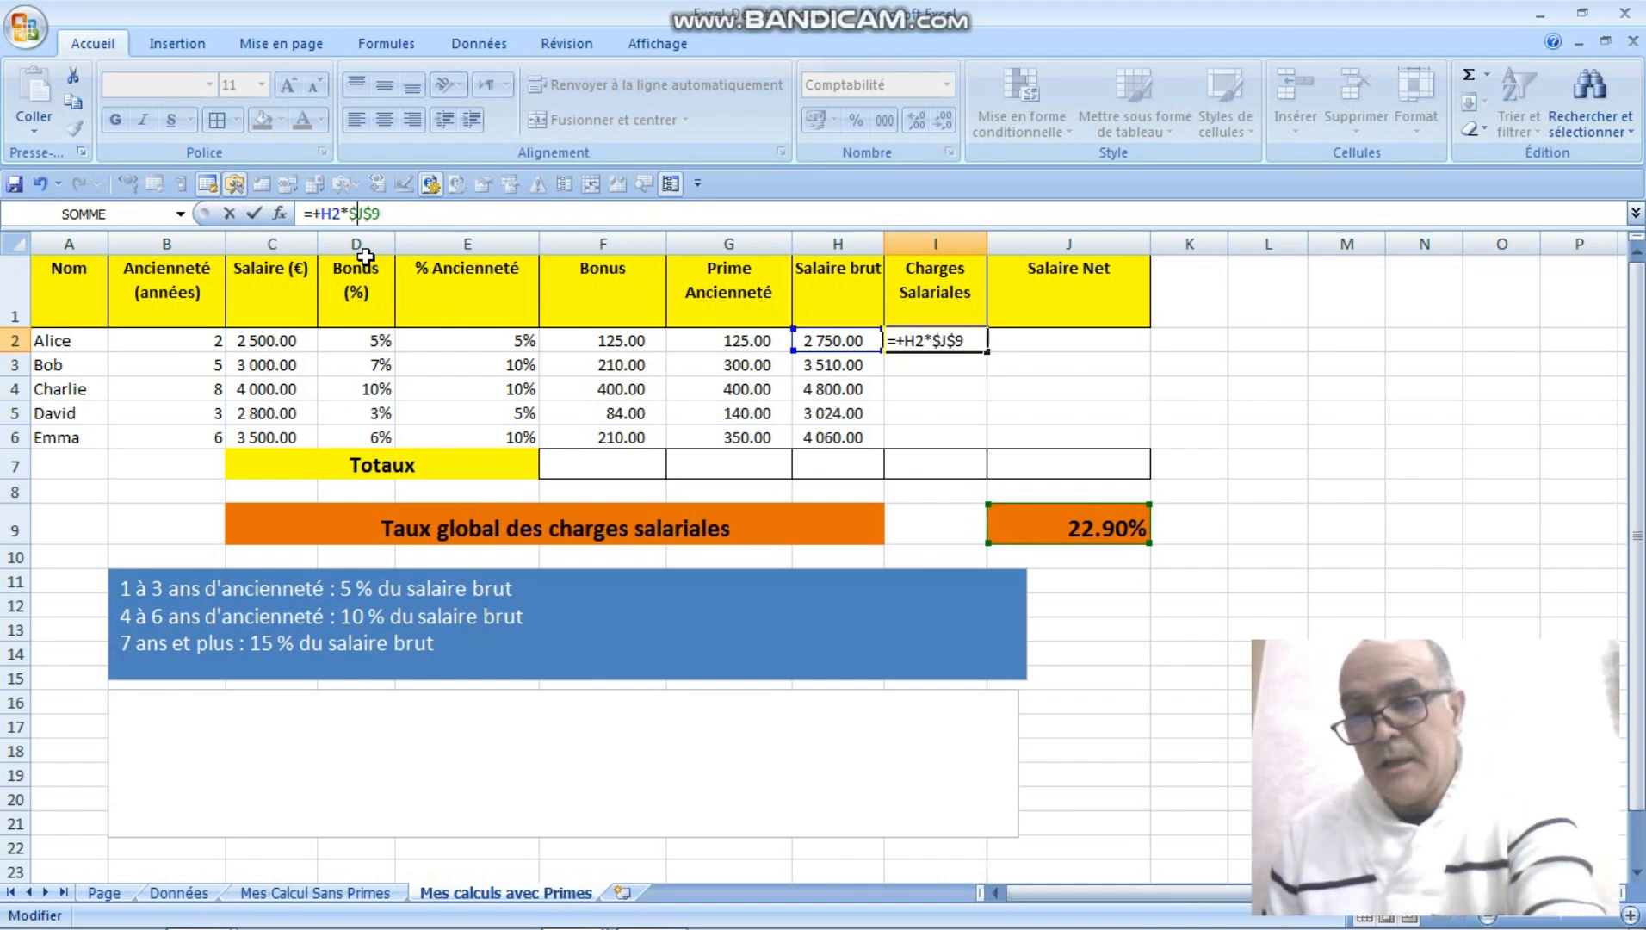
key(Return)
click(919, 341)
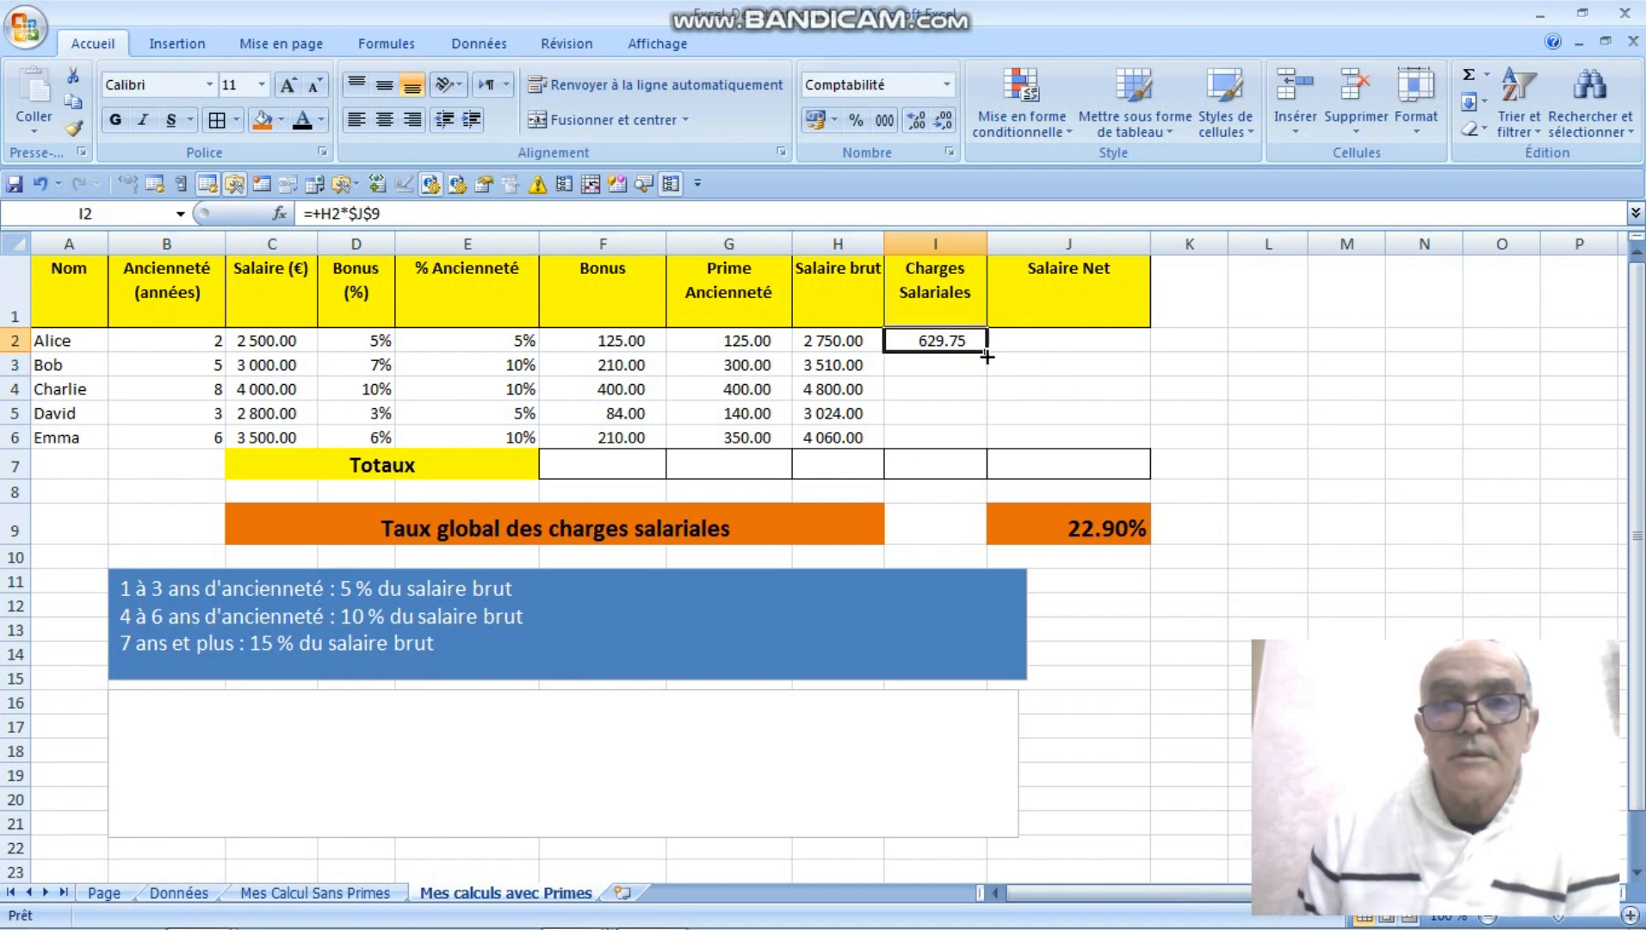
drag(986, 356, 984, 446)
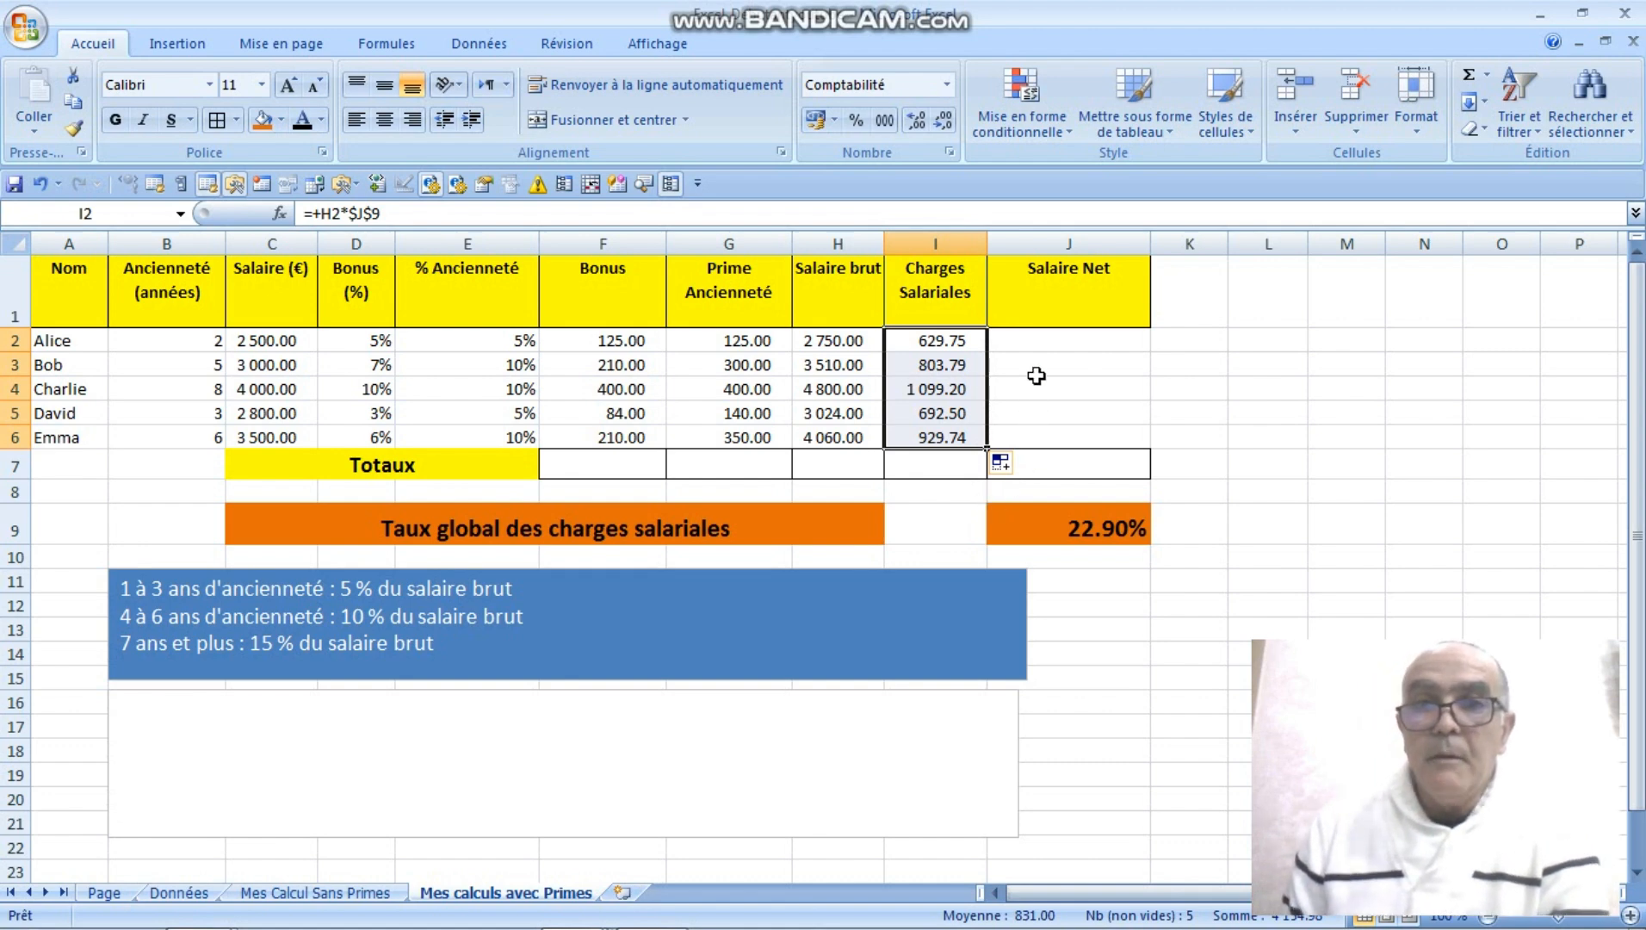
Calculate the first employee's Salaire Net in J2 with the formula +H2-I2 and fill it down to J6
click(1041, 343)
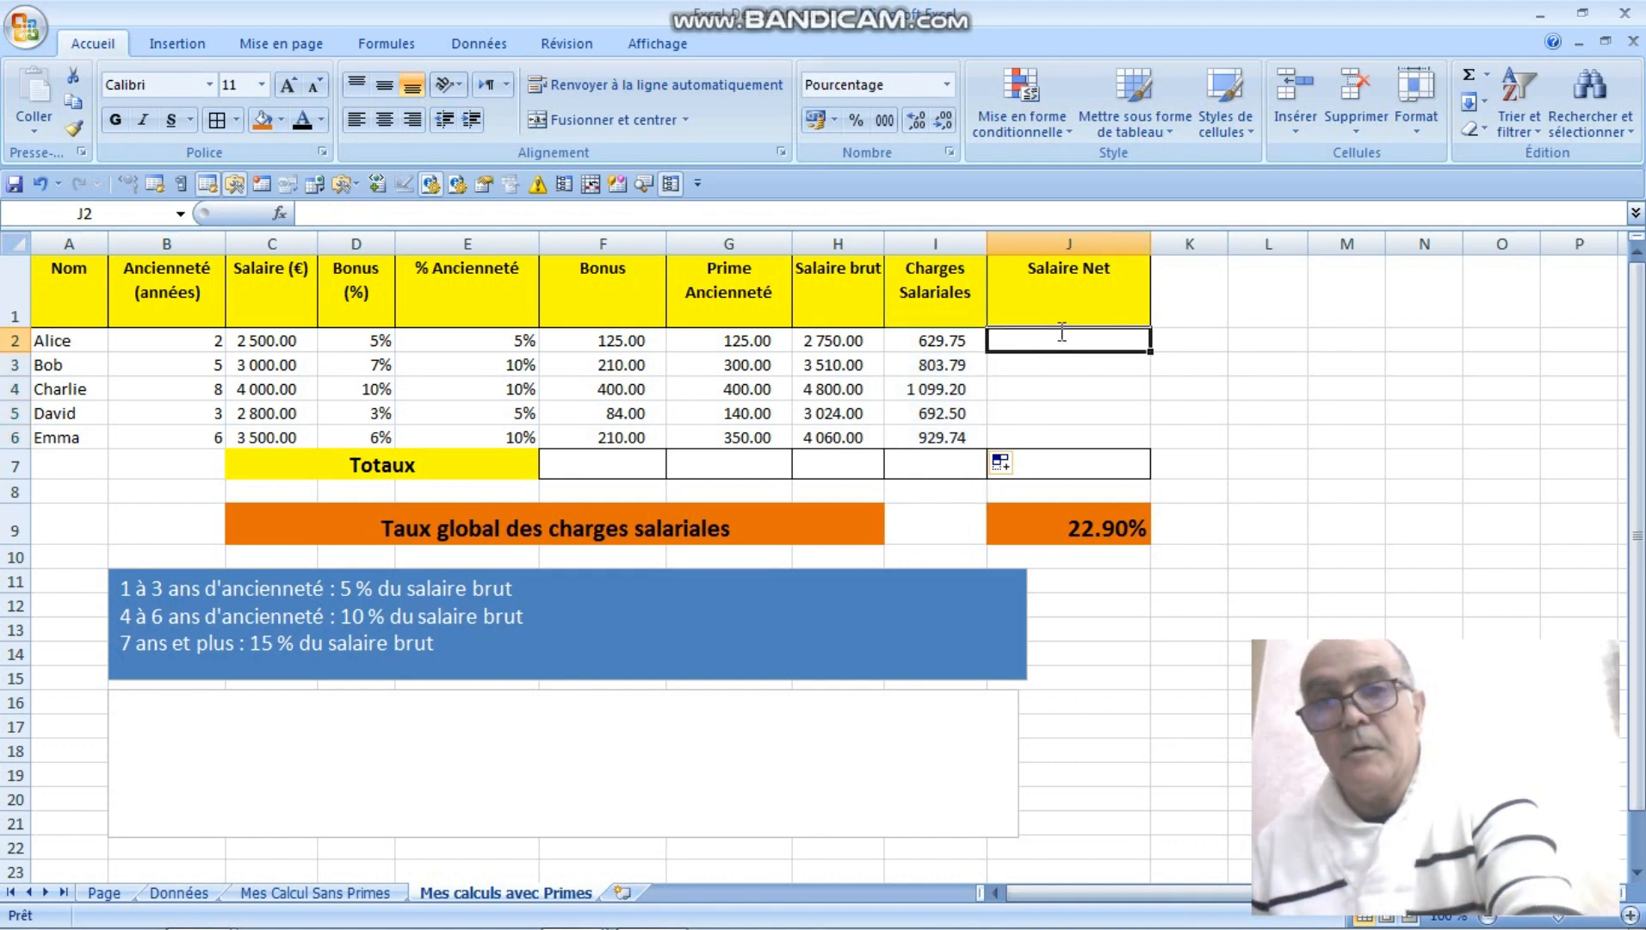
text(+)
click(814, 344)
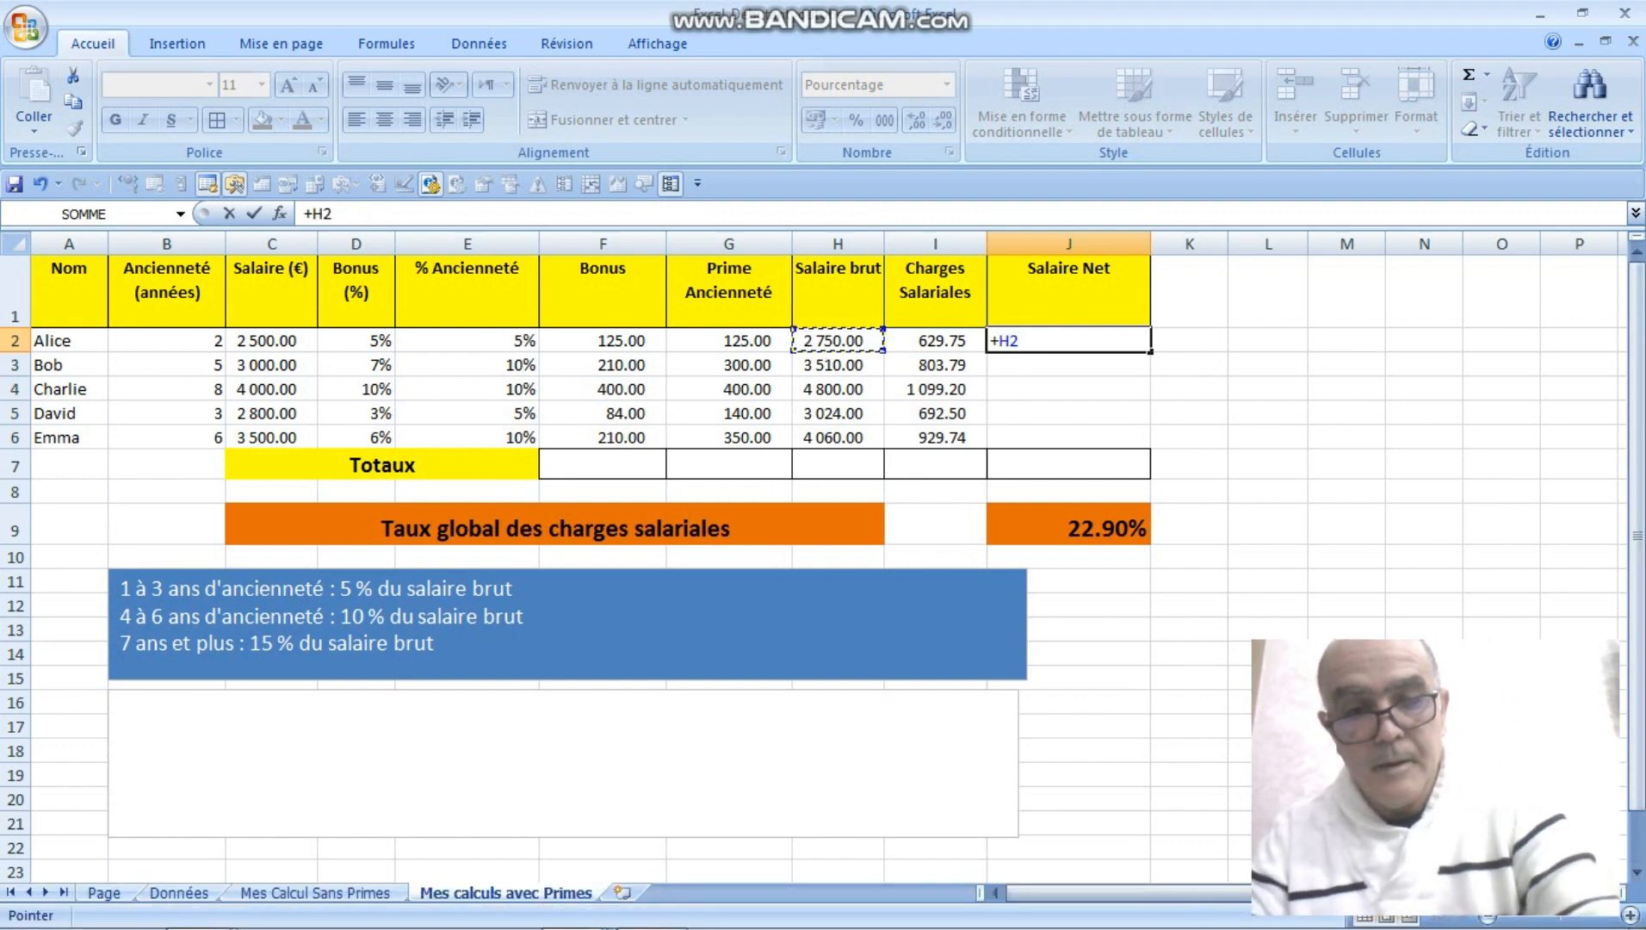
text(-)
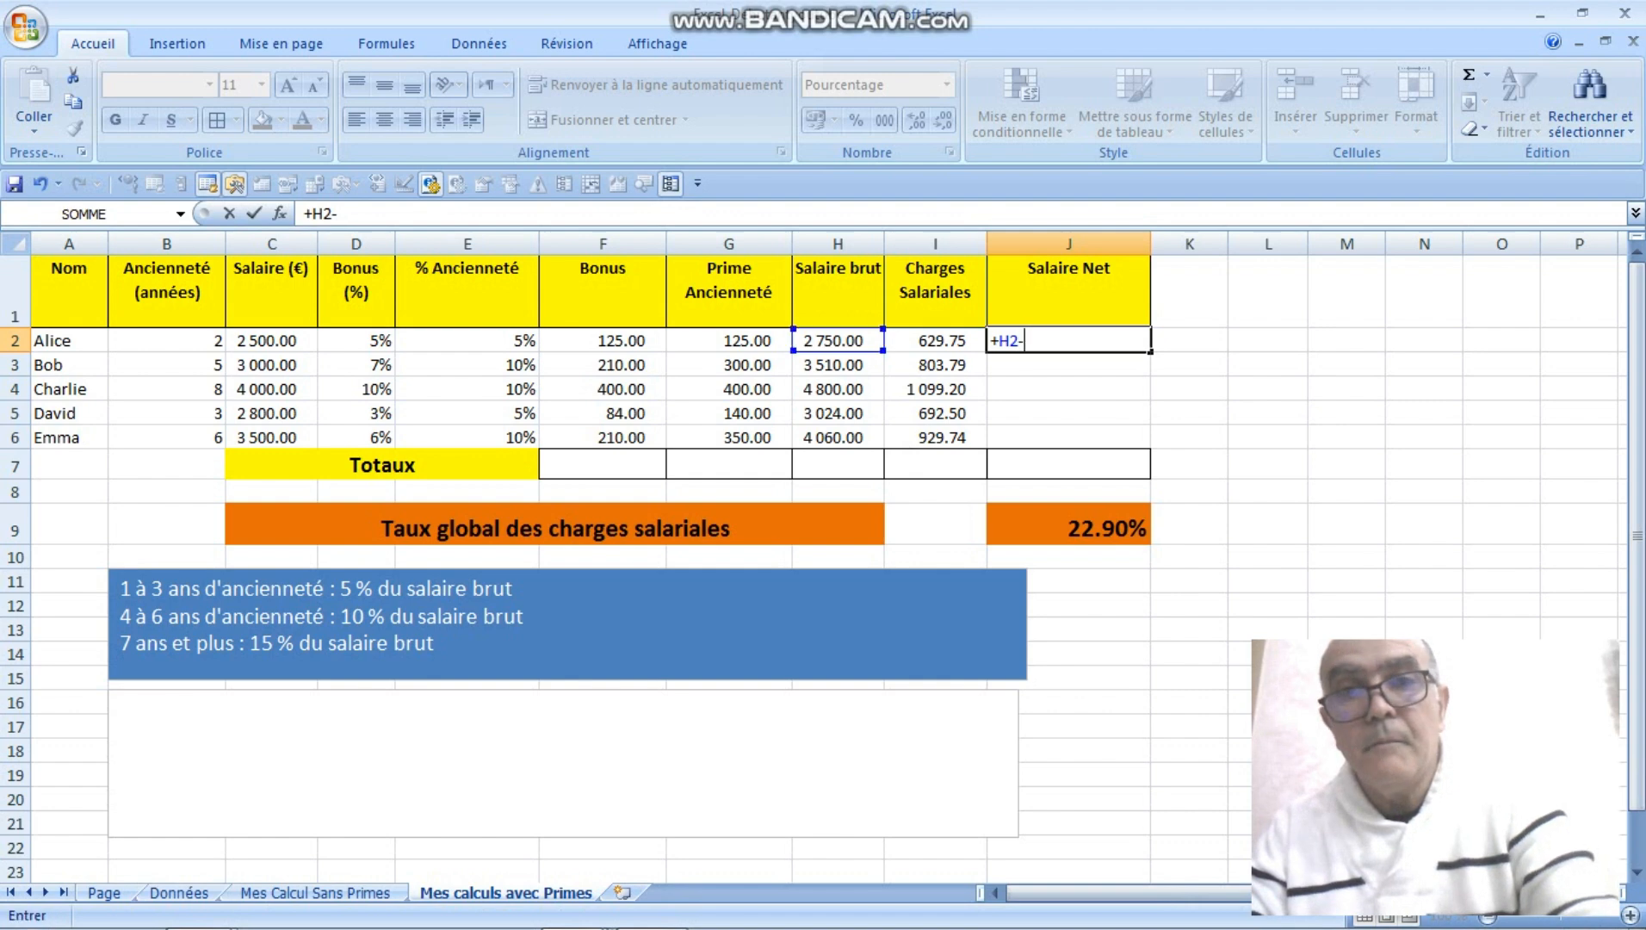
click(940, 338)
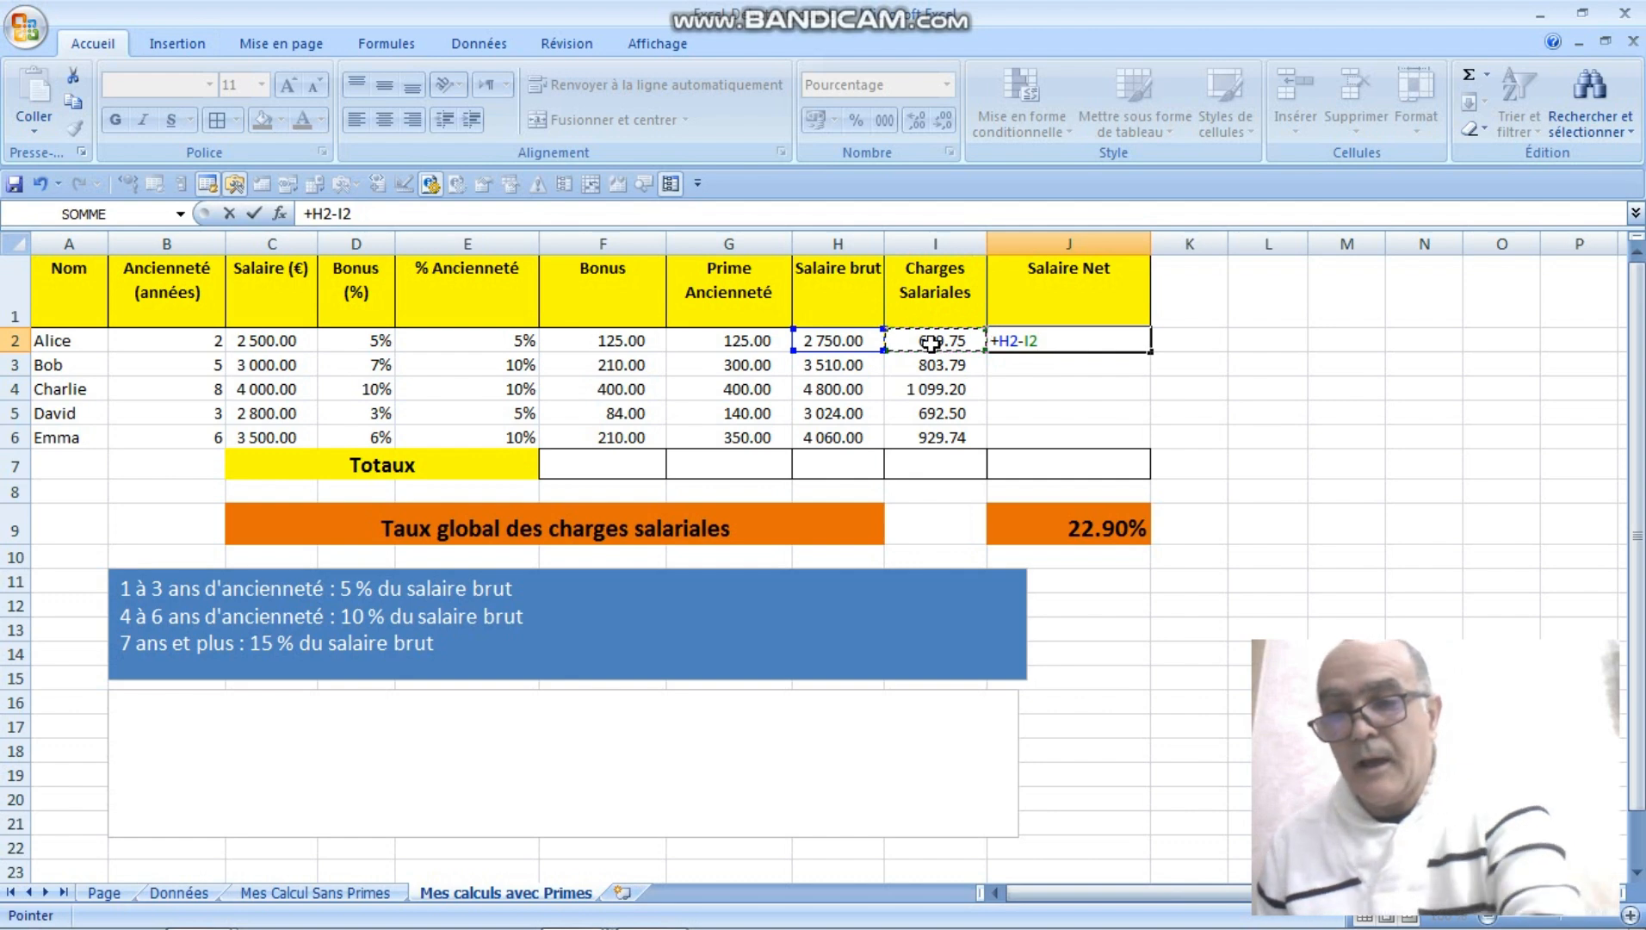
key(Return)
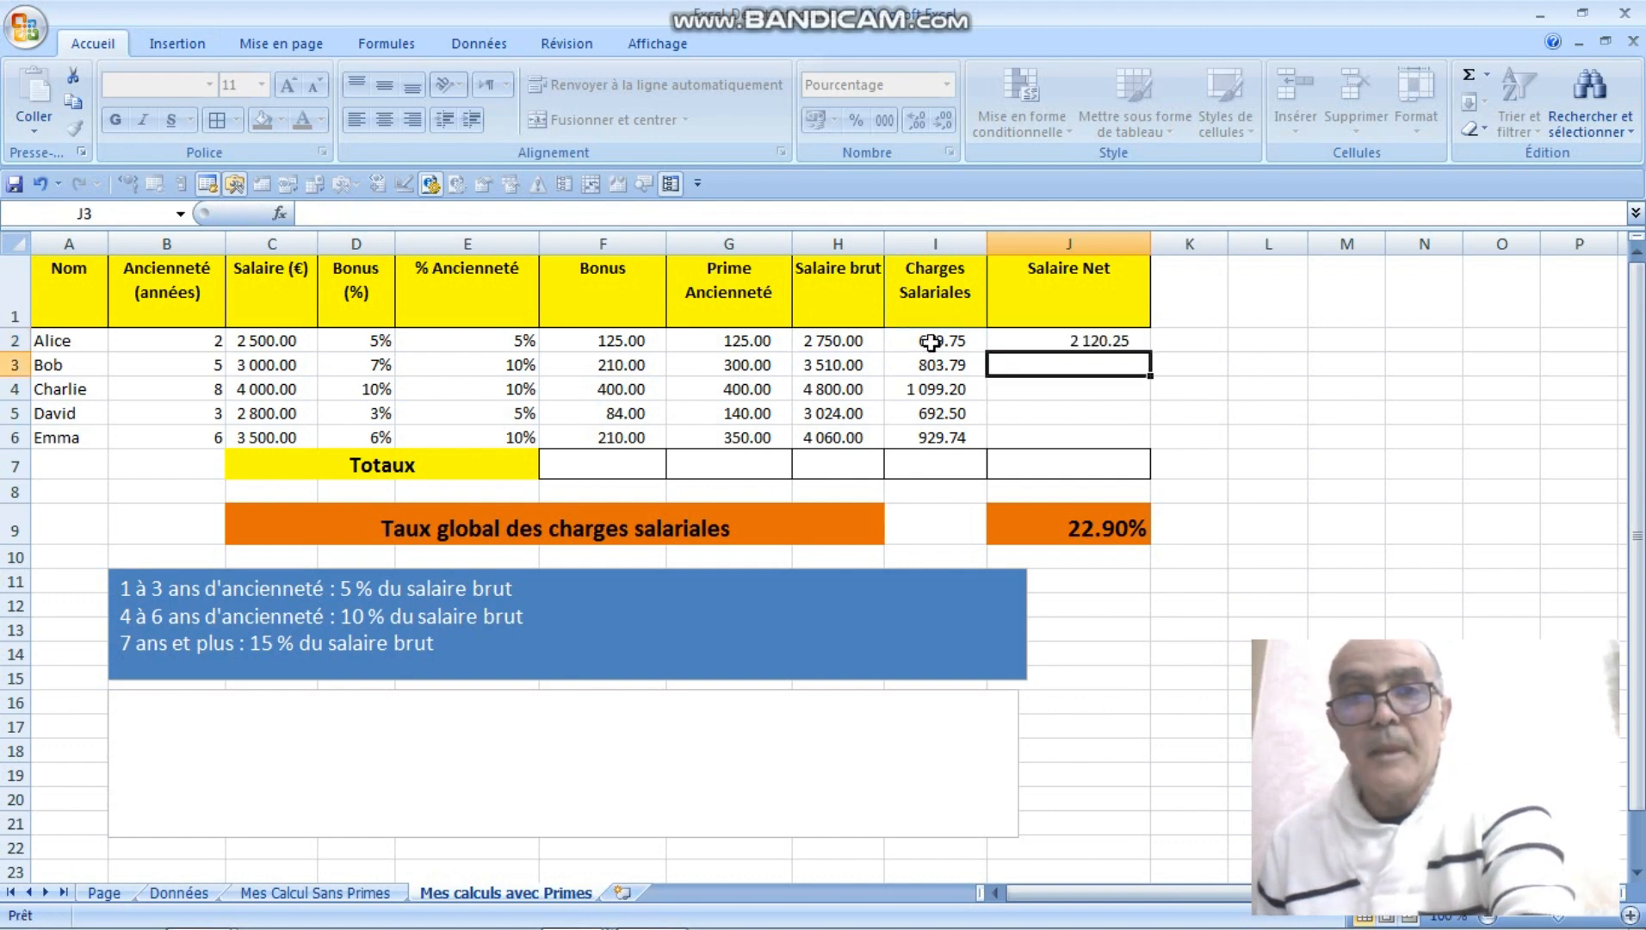
click(1098, 341)
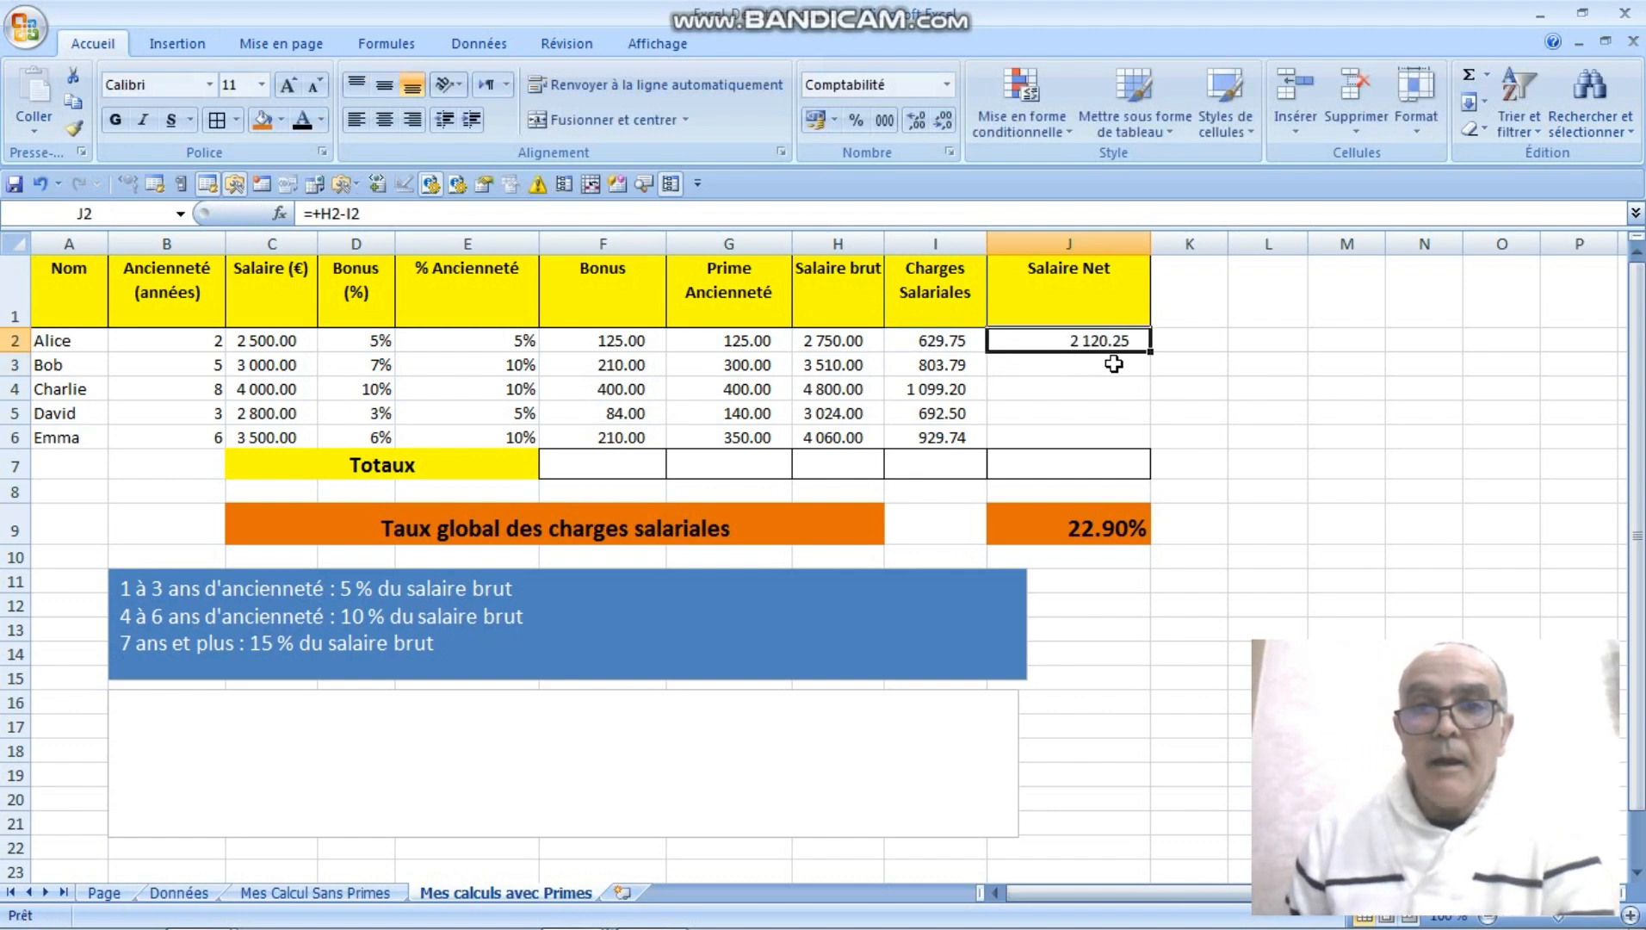
drag(1154, 354, 1158, 444)
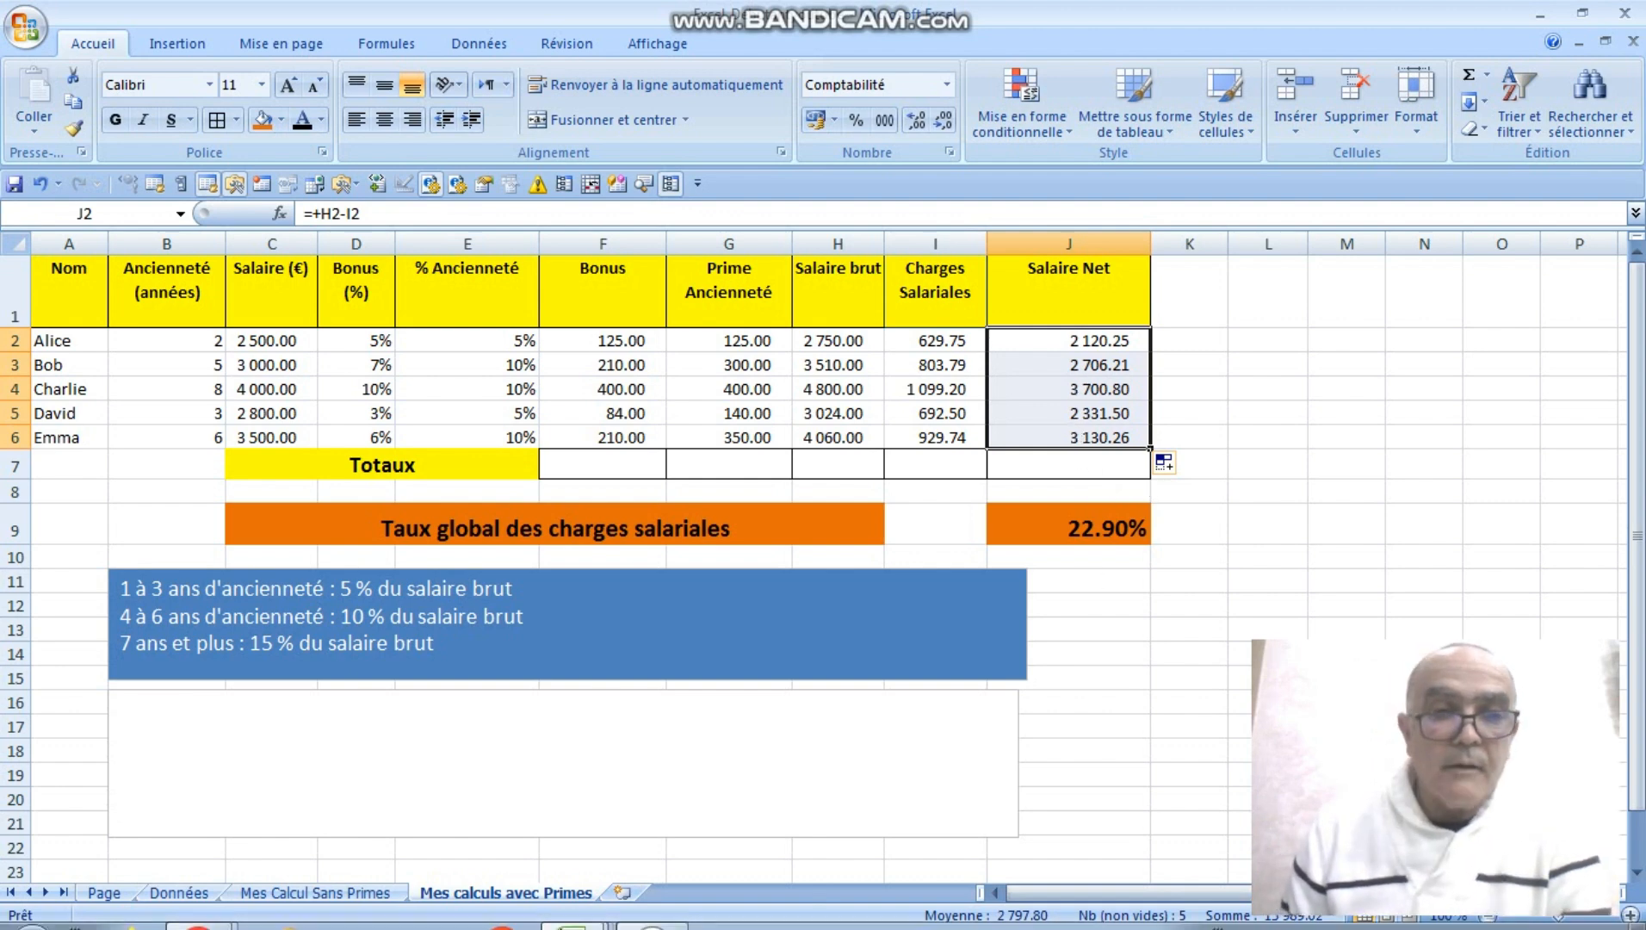
Open the Mes Calcul Sans Primes sheet to view the salary calculations without bonuses
click(286, 895)
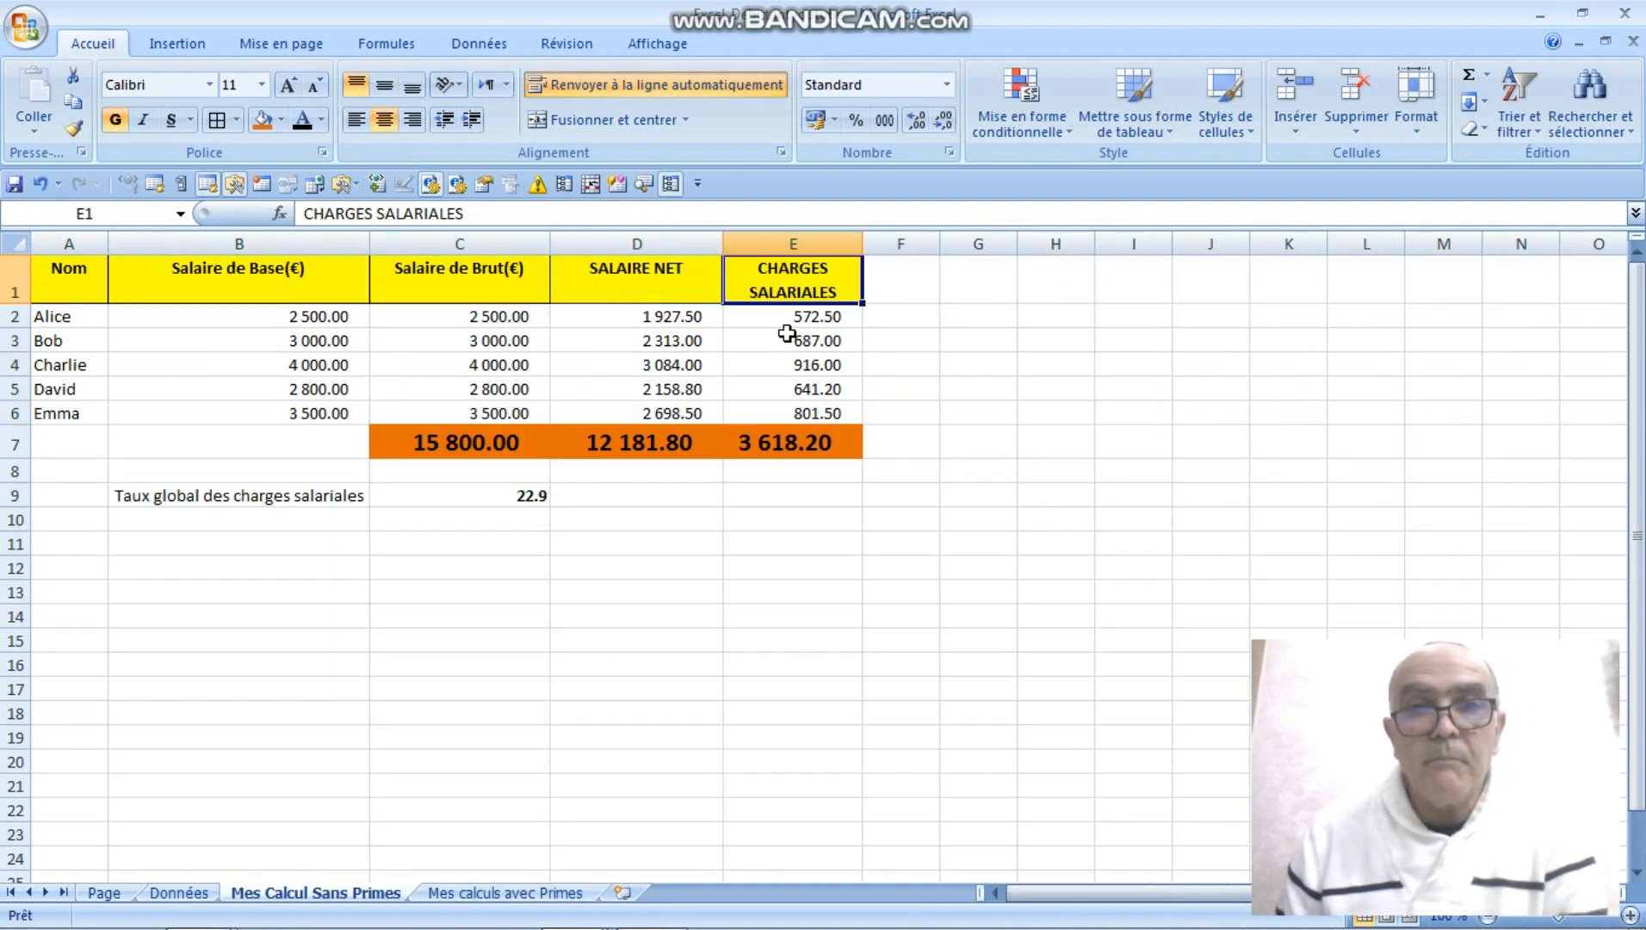
Copy net salaries D2:D6 and paste only their values at K2 of Mes calculs avec Primes, applying the thousands-separator number style
drag(680, 320, 668, 426)
right_click(660, 349)
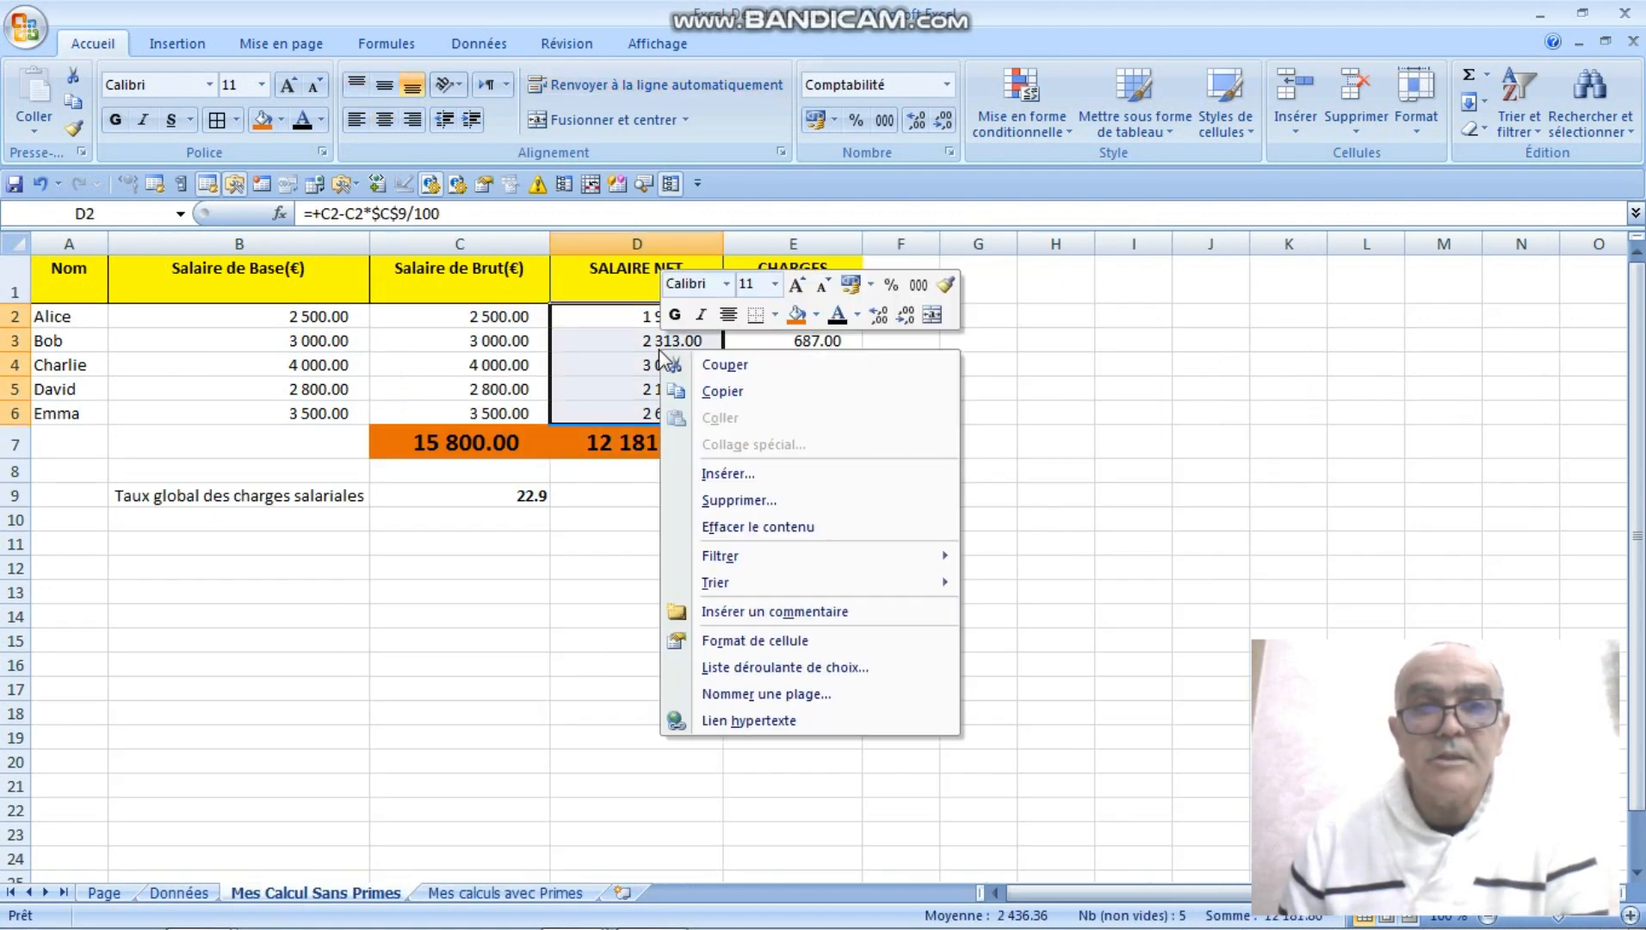
click(715, 392)
click(523, 895)
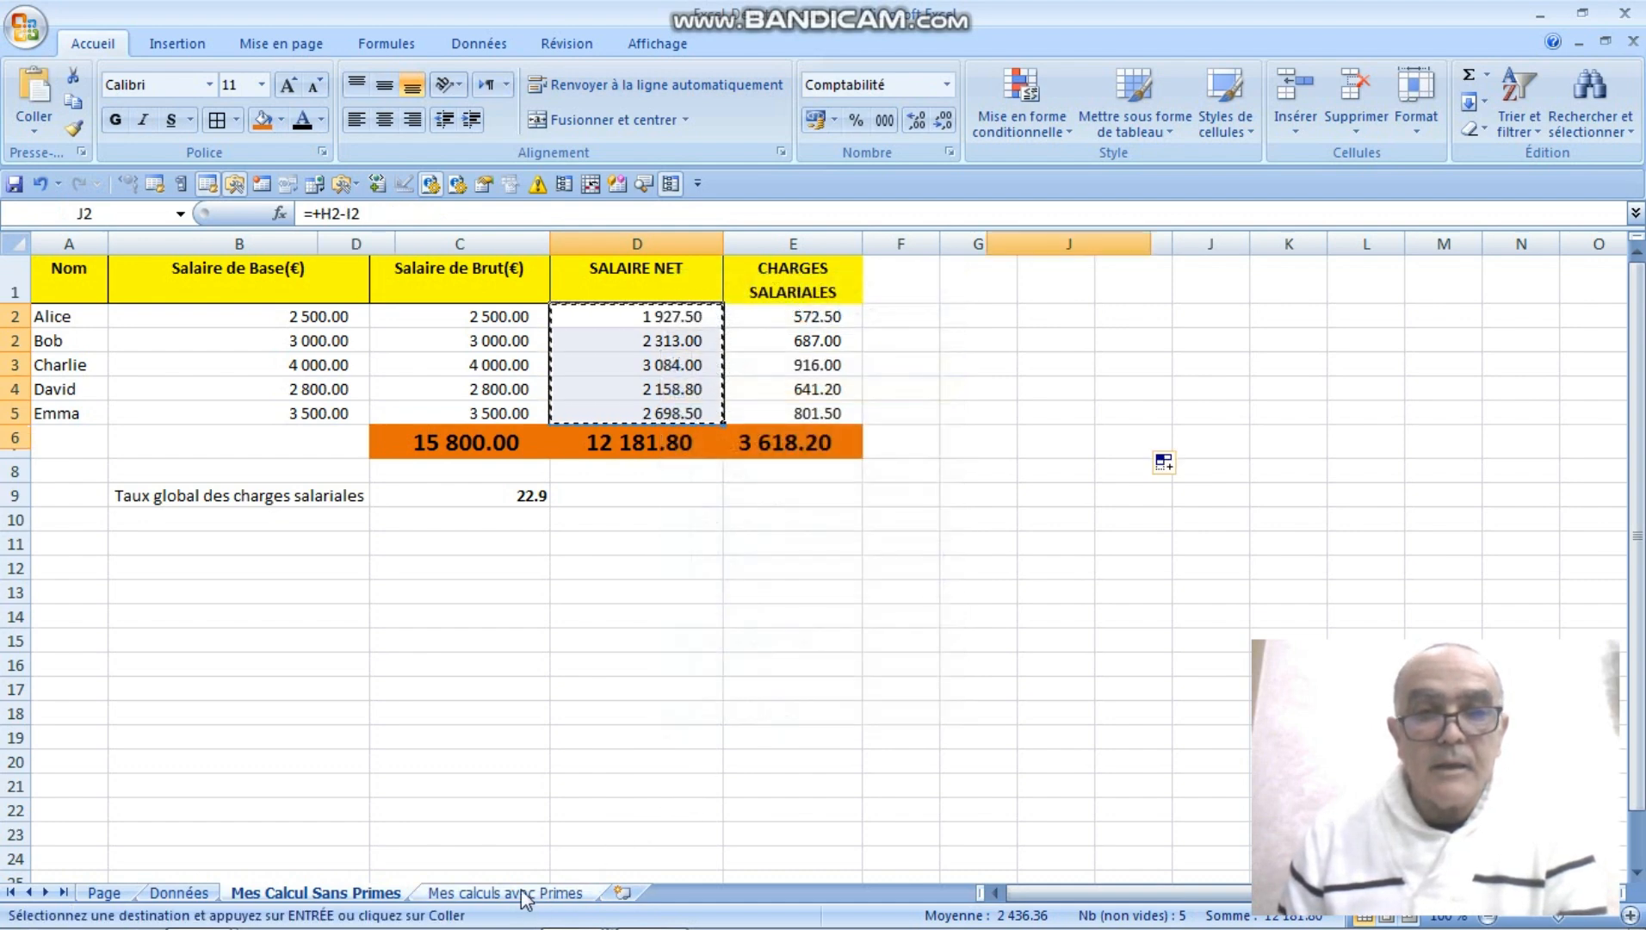
click(1214, 337)
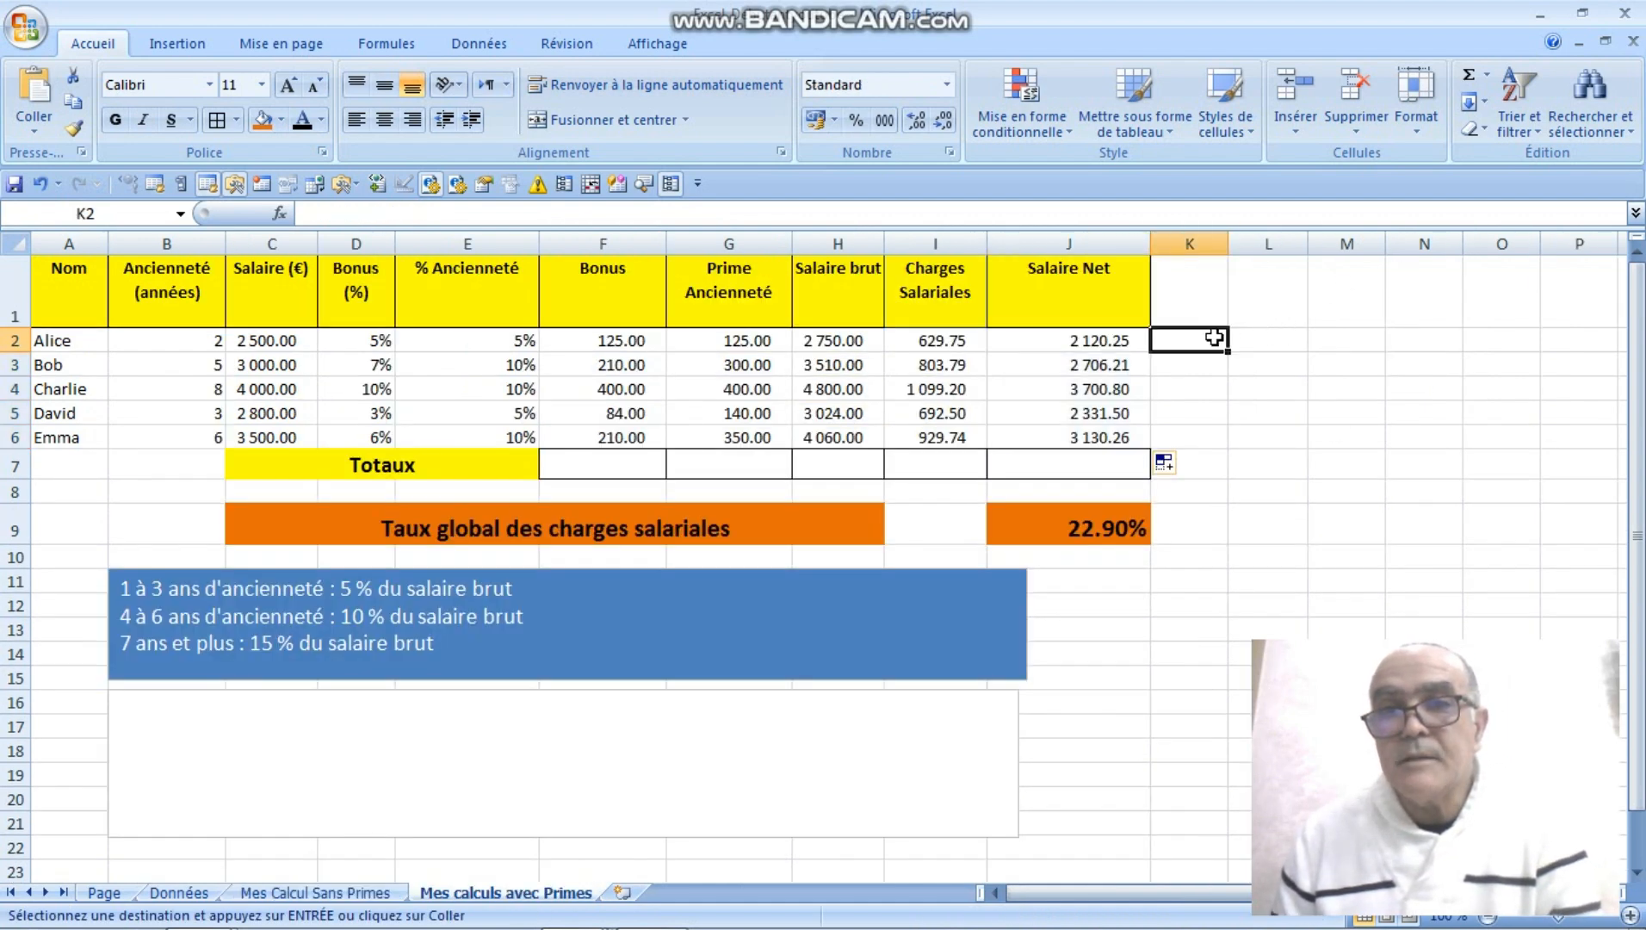
right_click(1214, 337)
click(1282, 432)
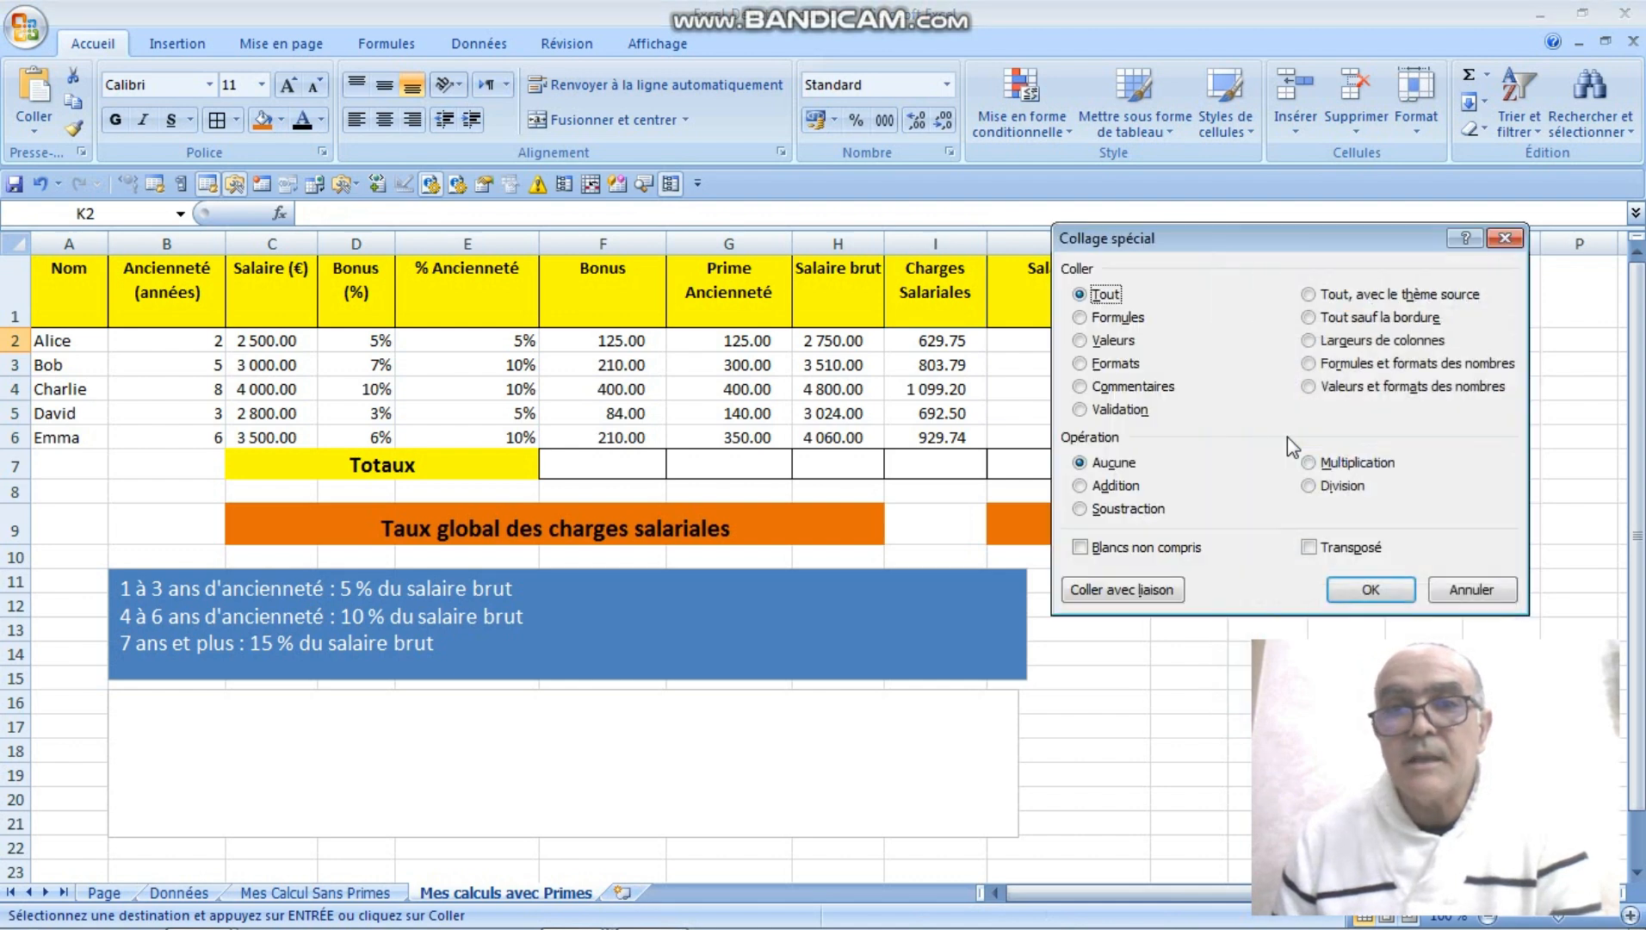
click(1080, 340)
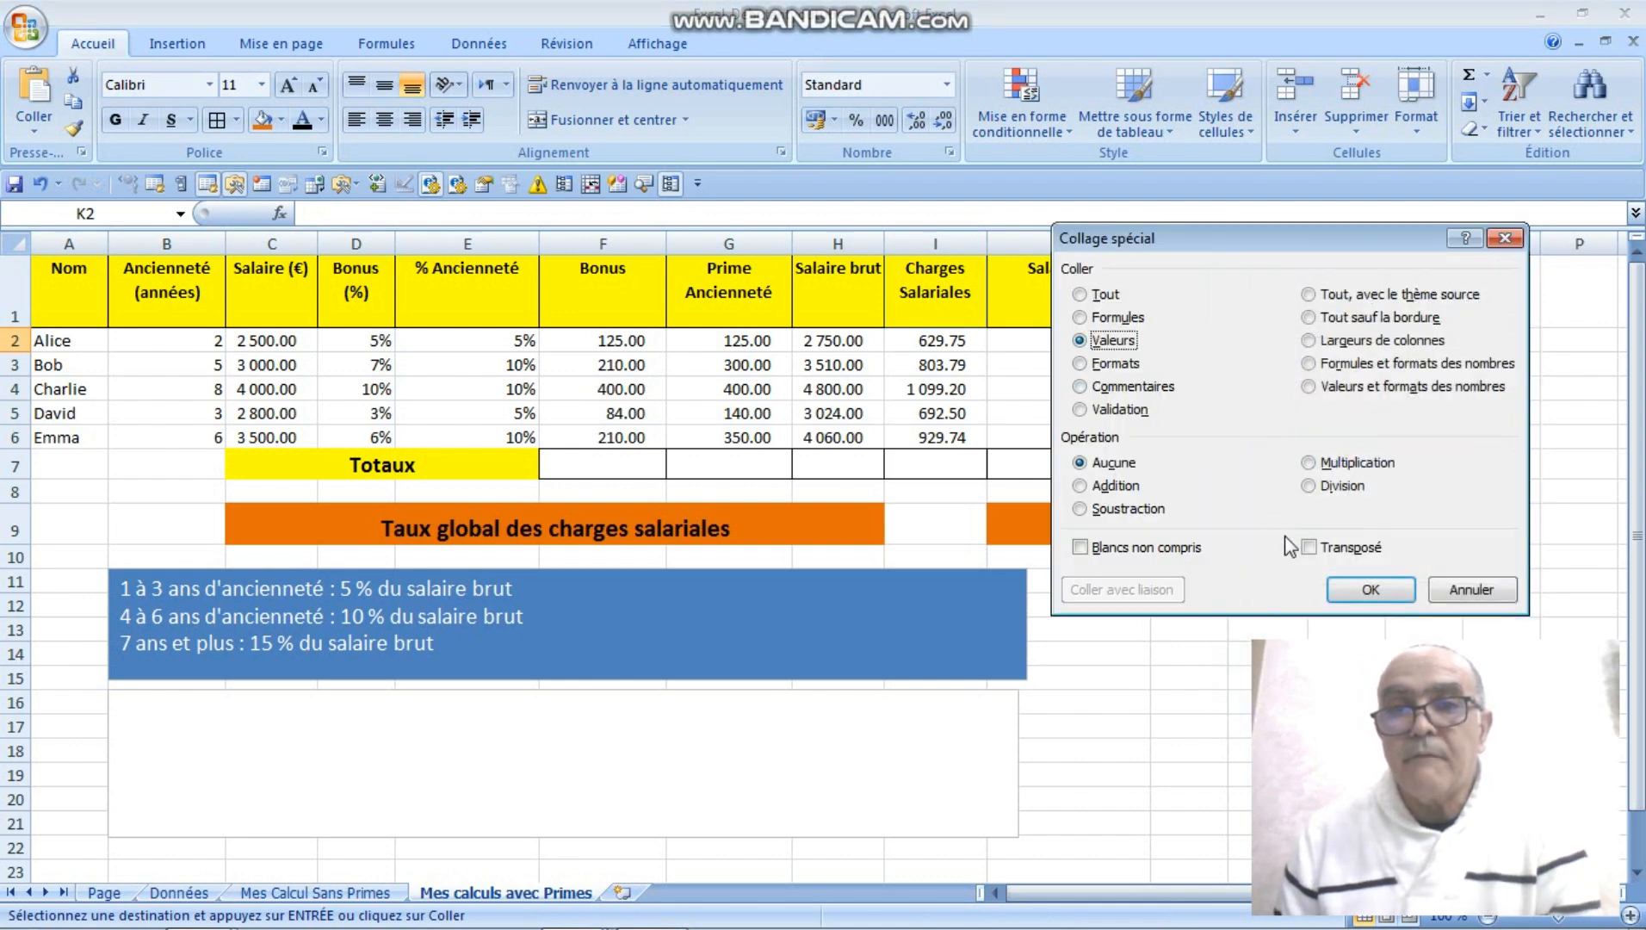
click(1336, 594)
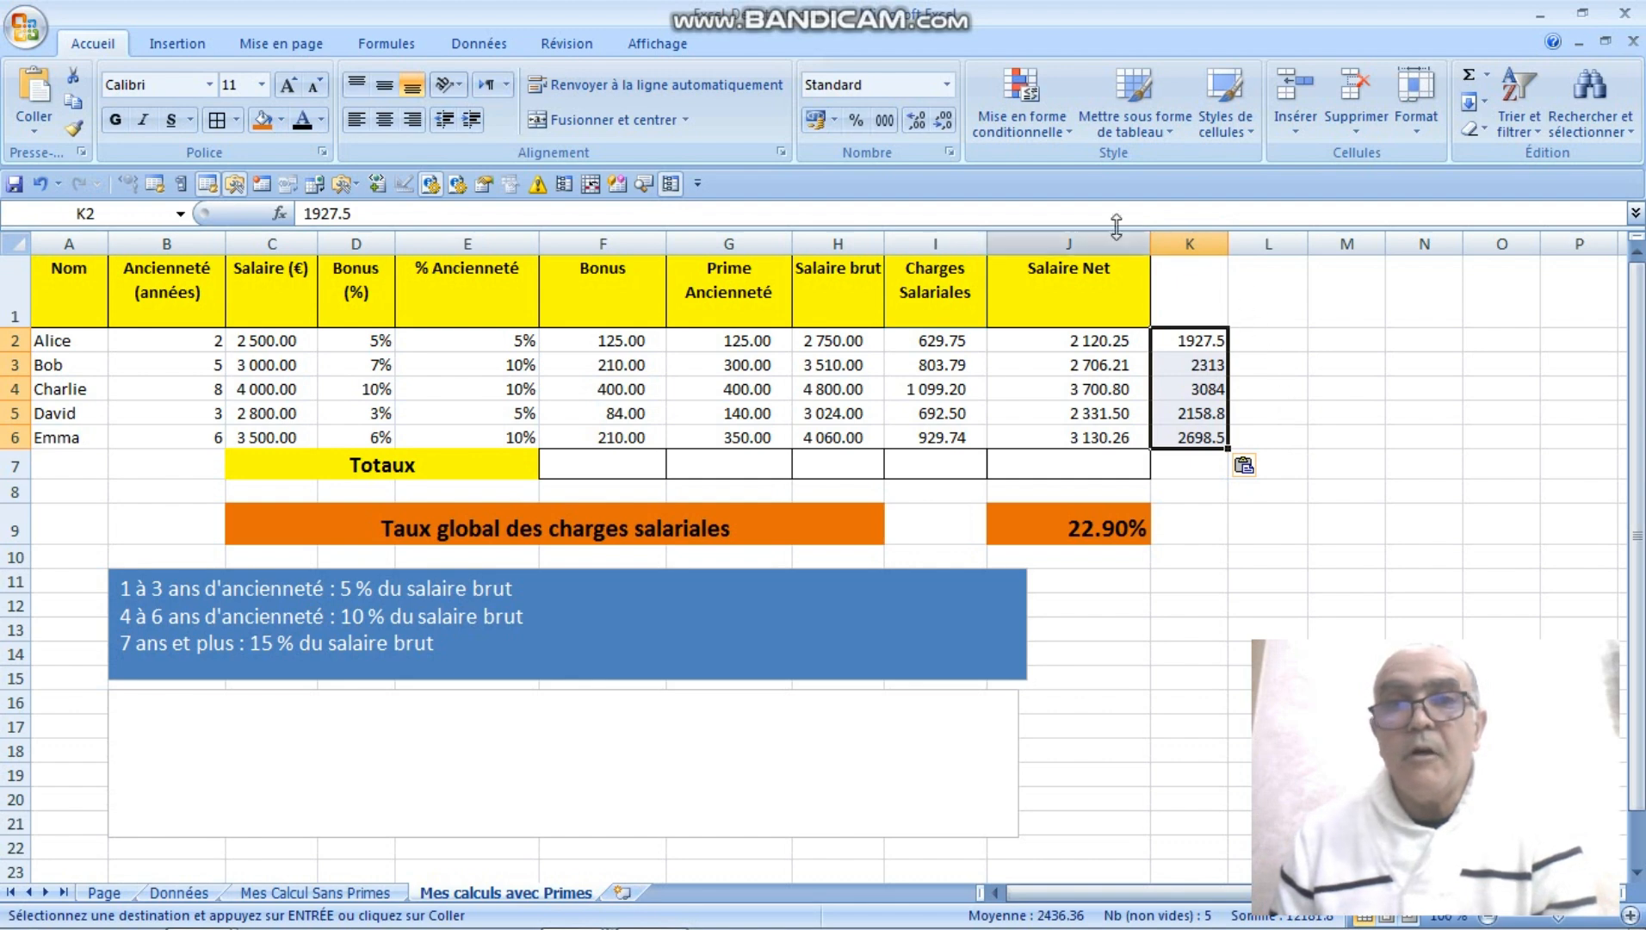
click(894, 120)
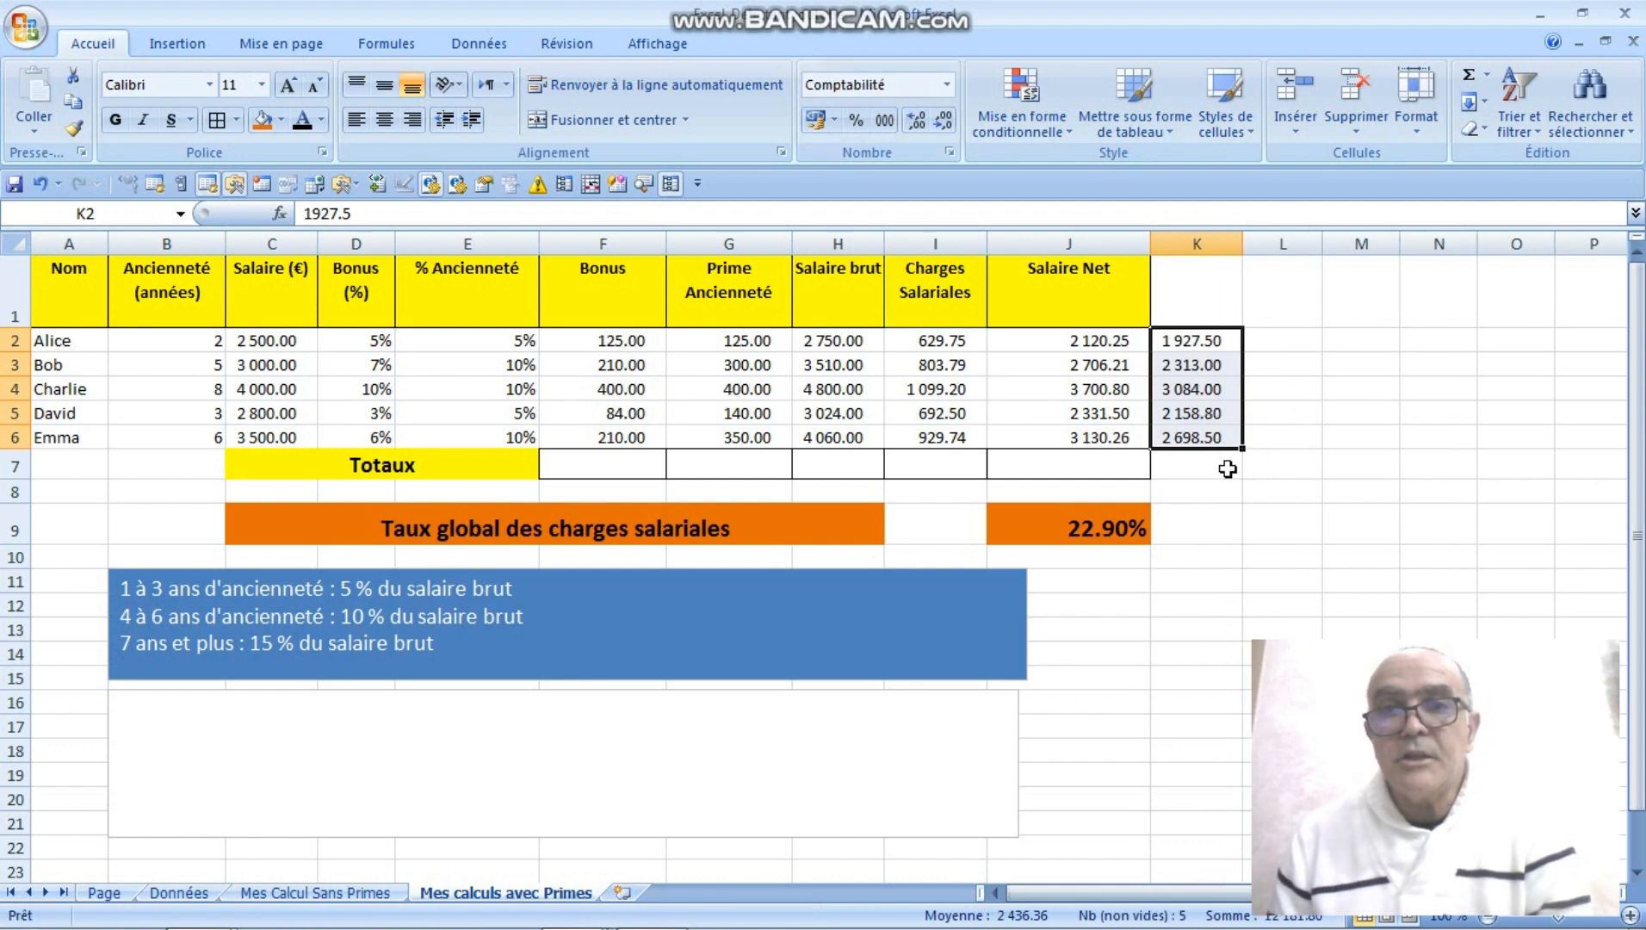
Total the Bonus column in F7 with =SOMME(F2:F6), fill it across to J7, and slightly widen the Salaire brut column
click(595, 467)
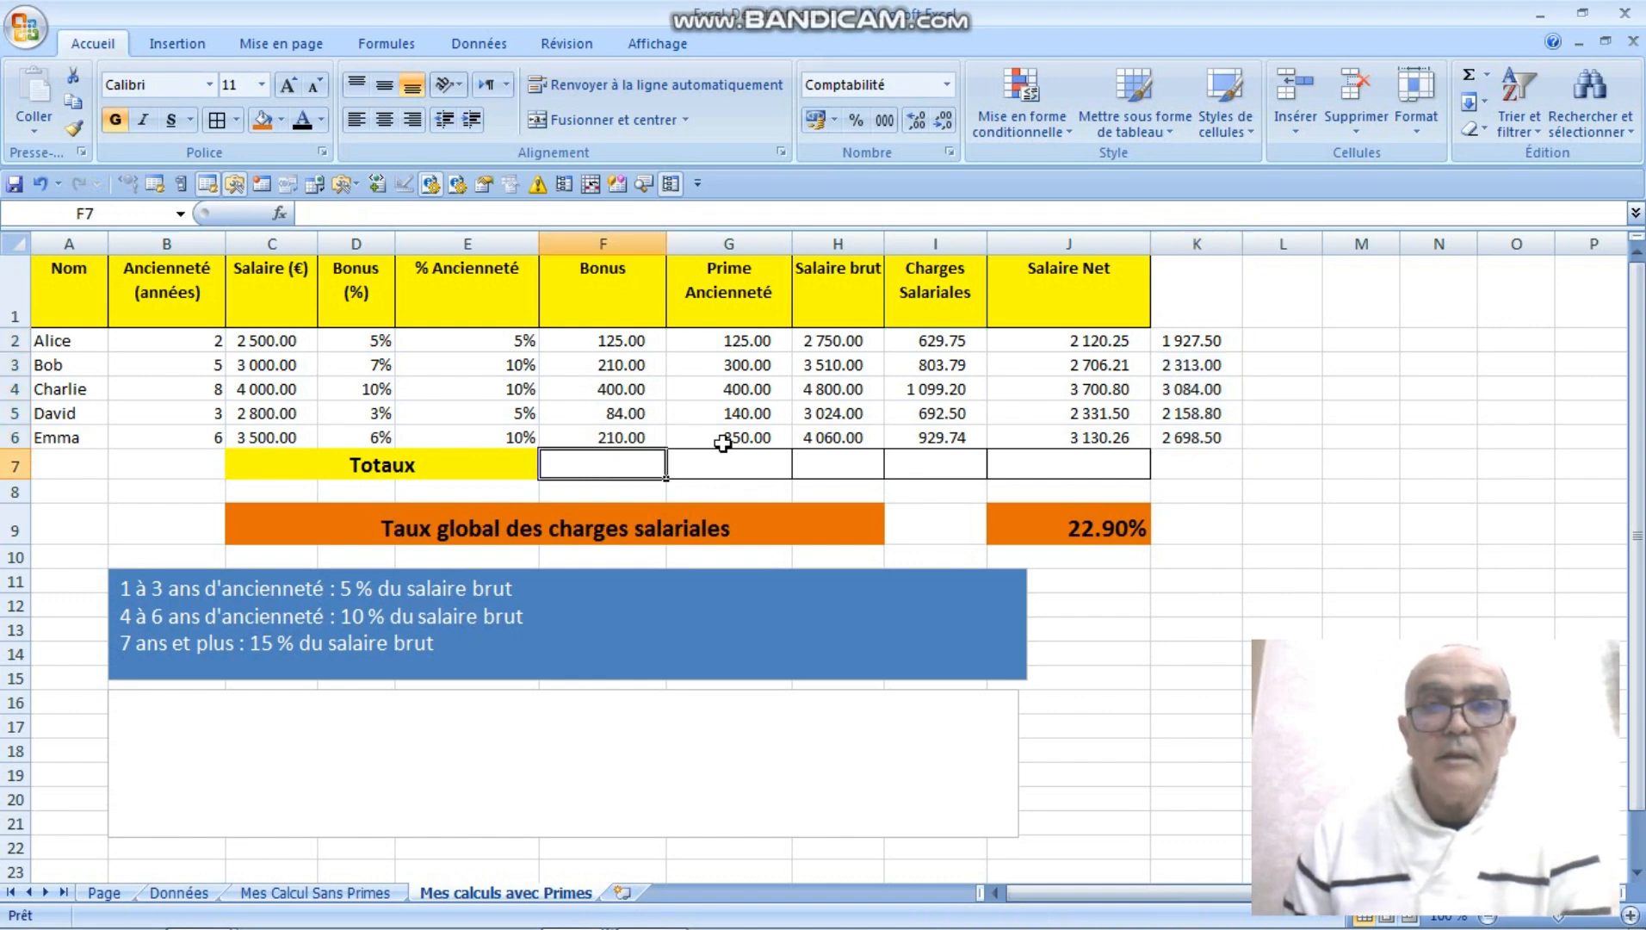
click(1470, 75)
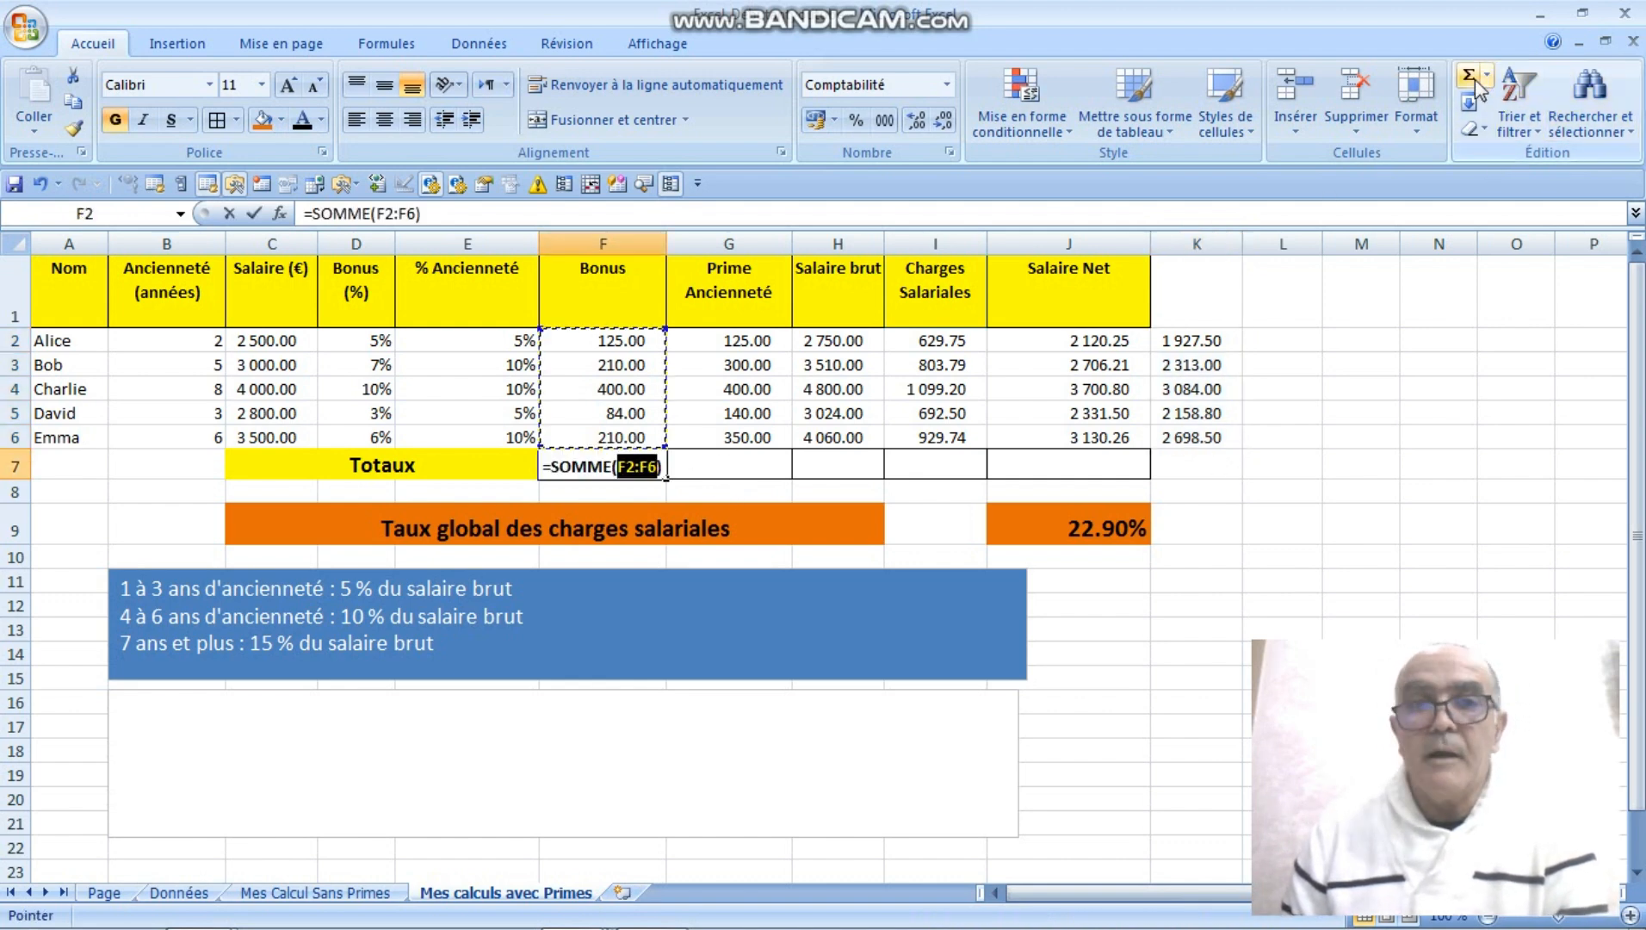
key(Return)
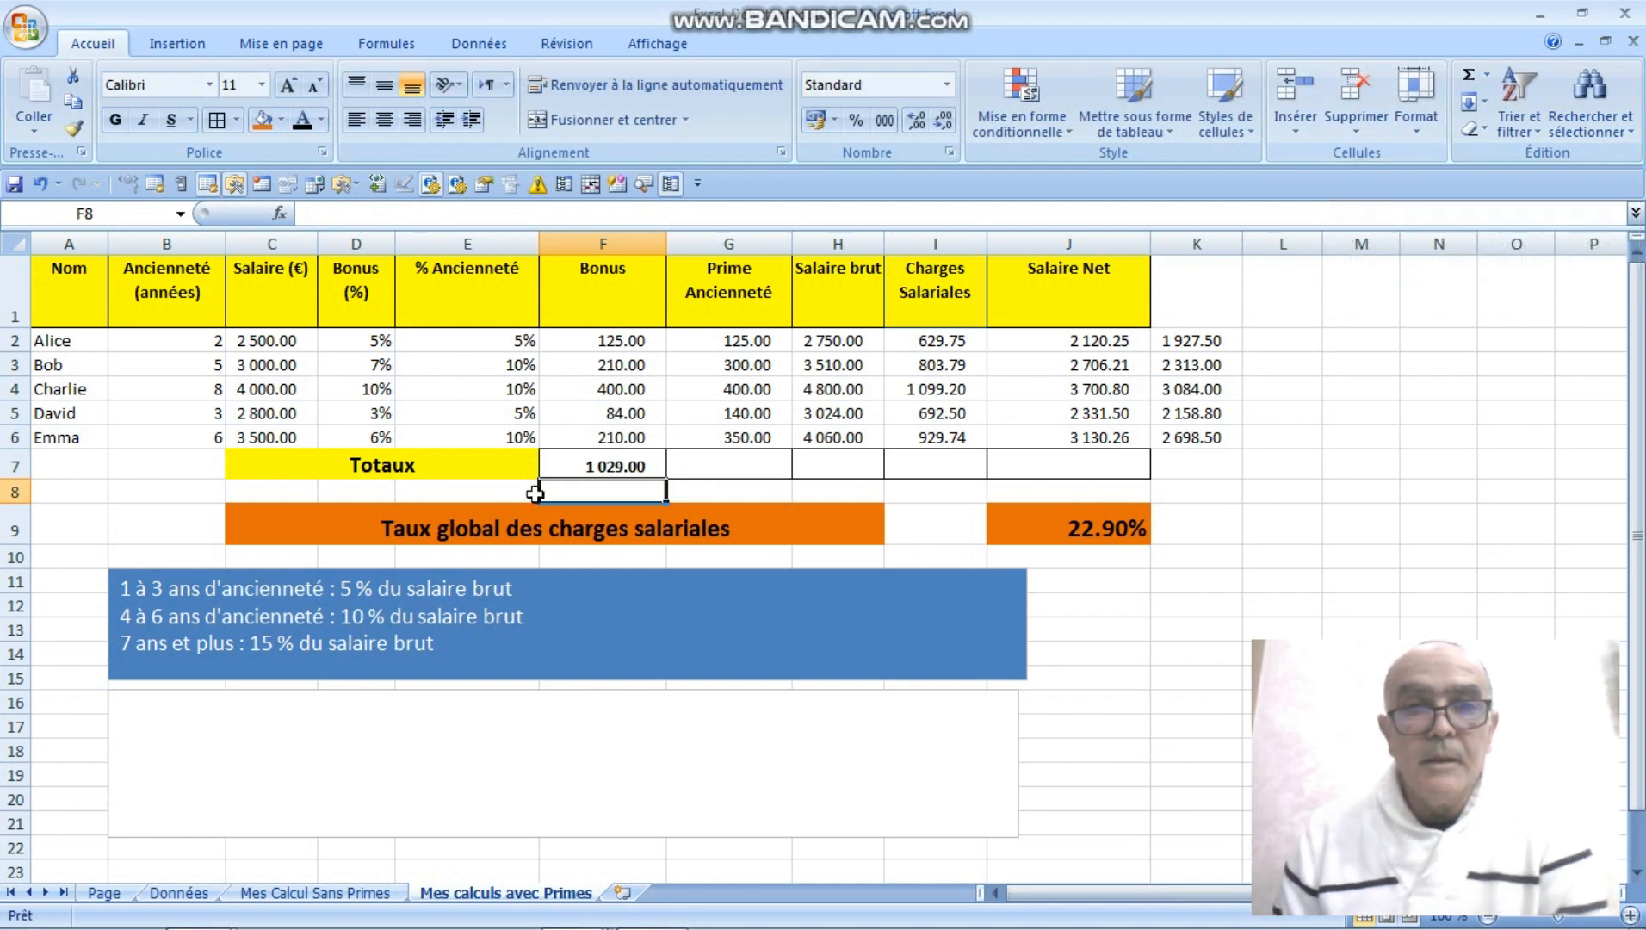
click(630, 464)
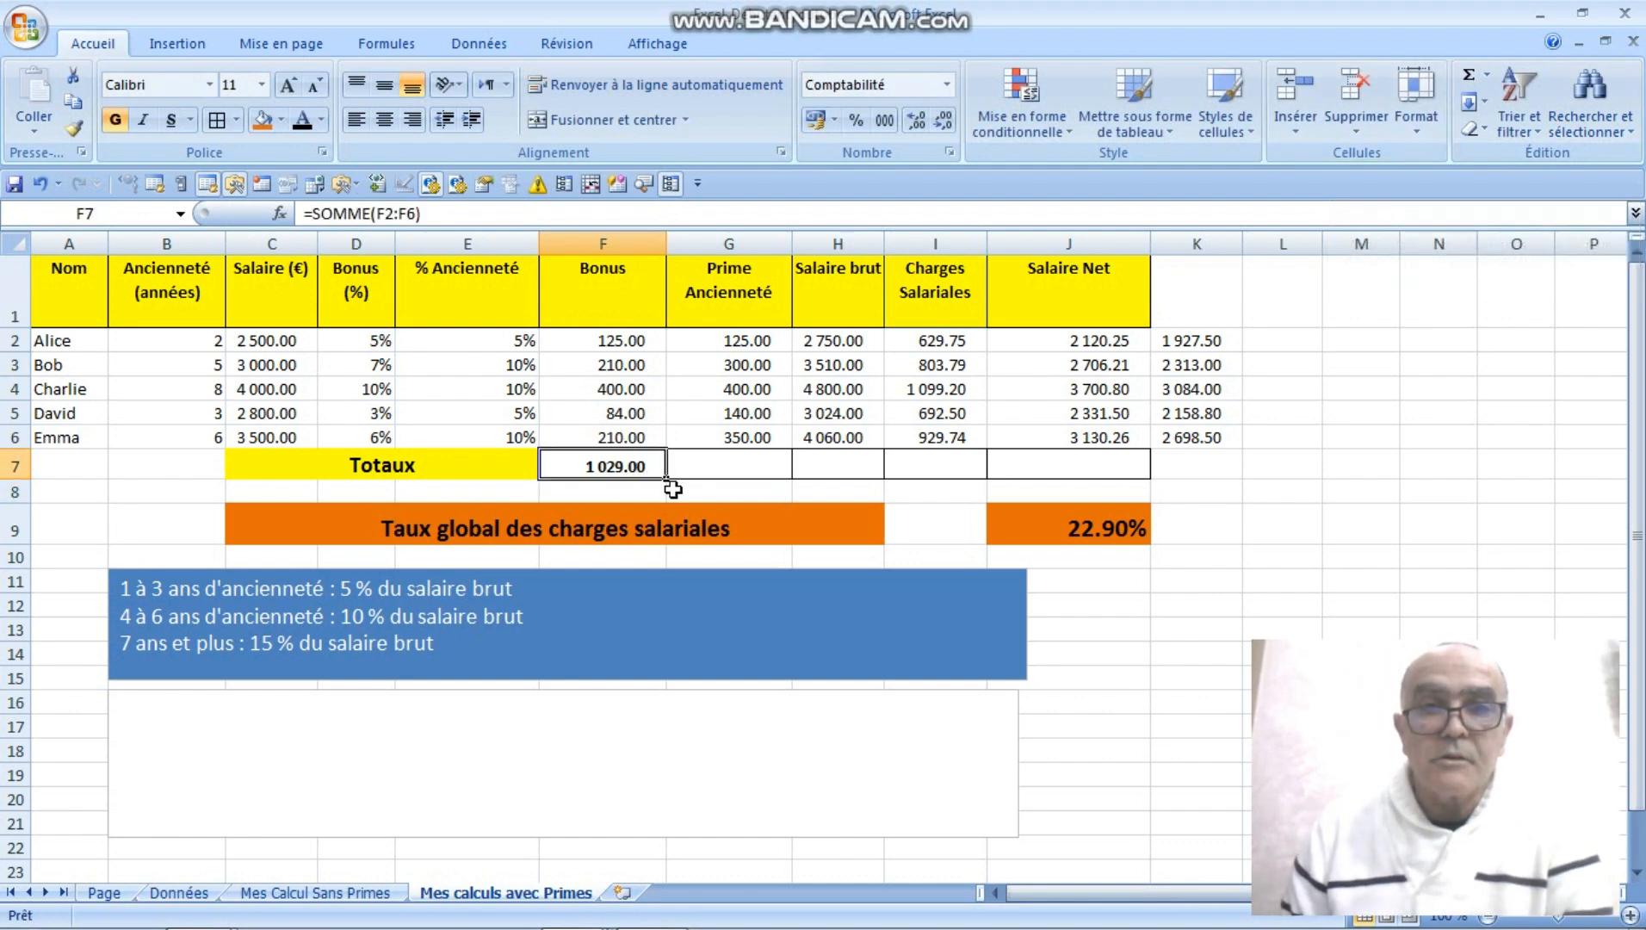
drag(669, 477, 1088, 465)
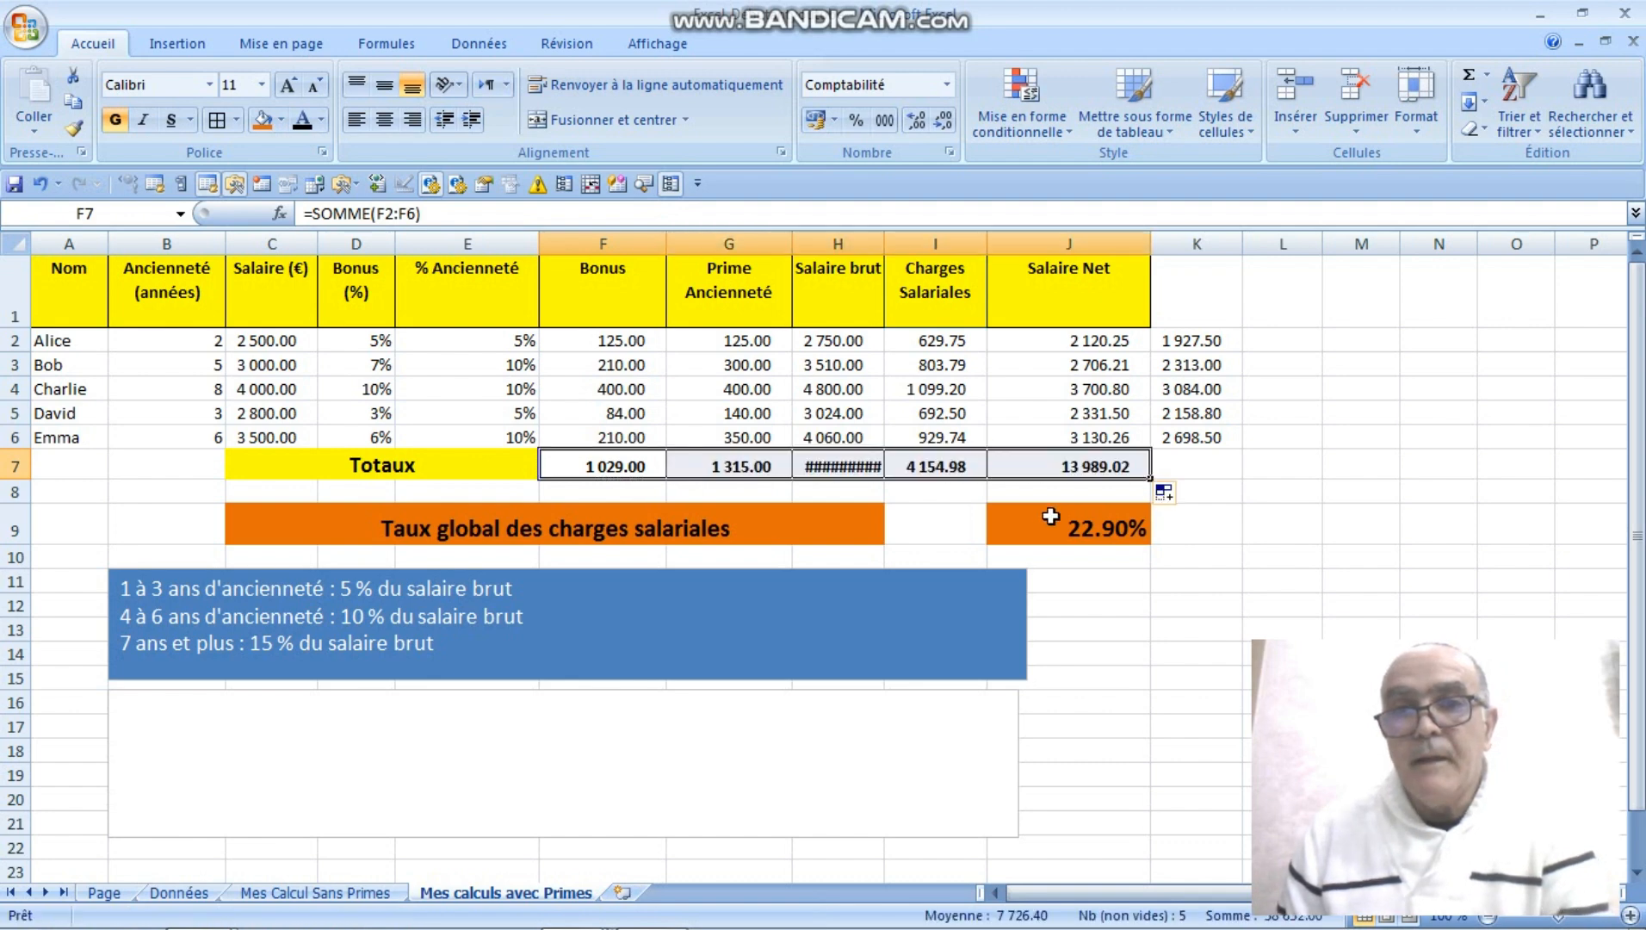
drag(884, 244, 894, 243)
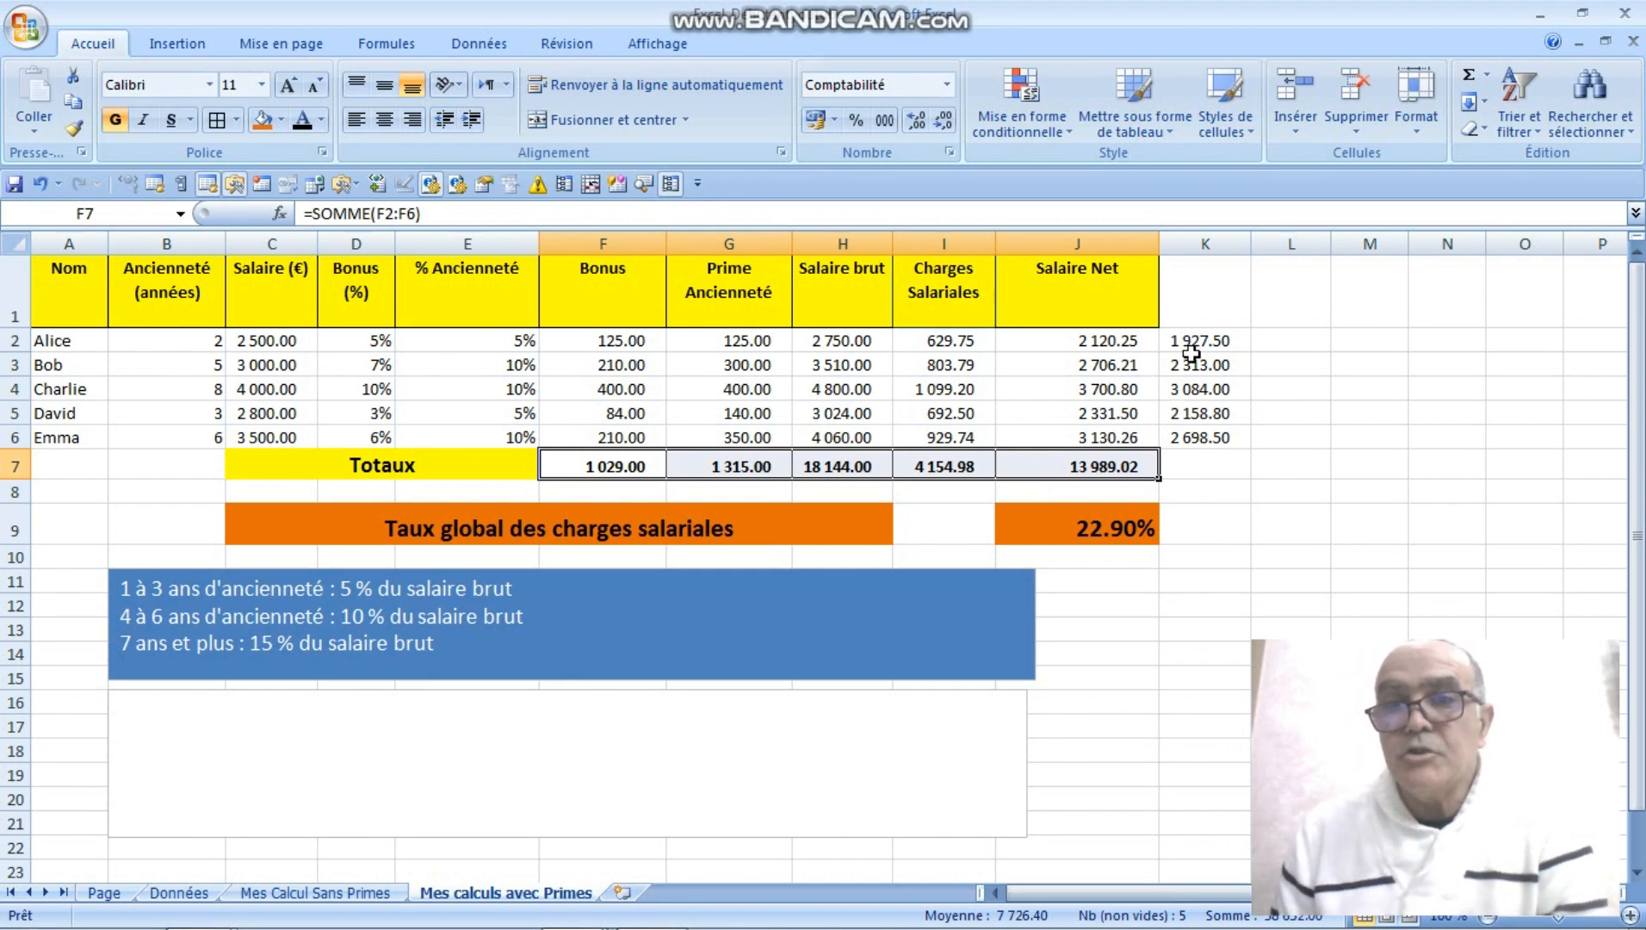
Fill the text box below the seniority rates with a dark blue theme colour so its white salary formulas are readable
drag(1191, 342, 1198, 424)
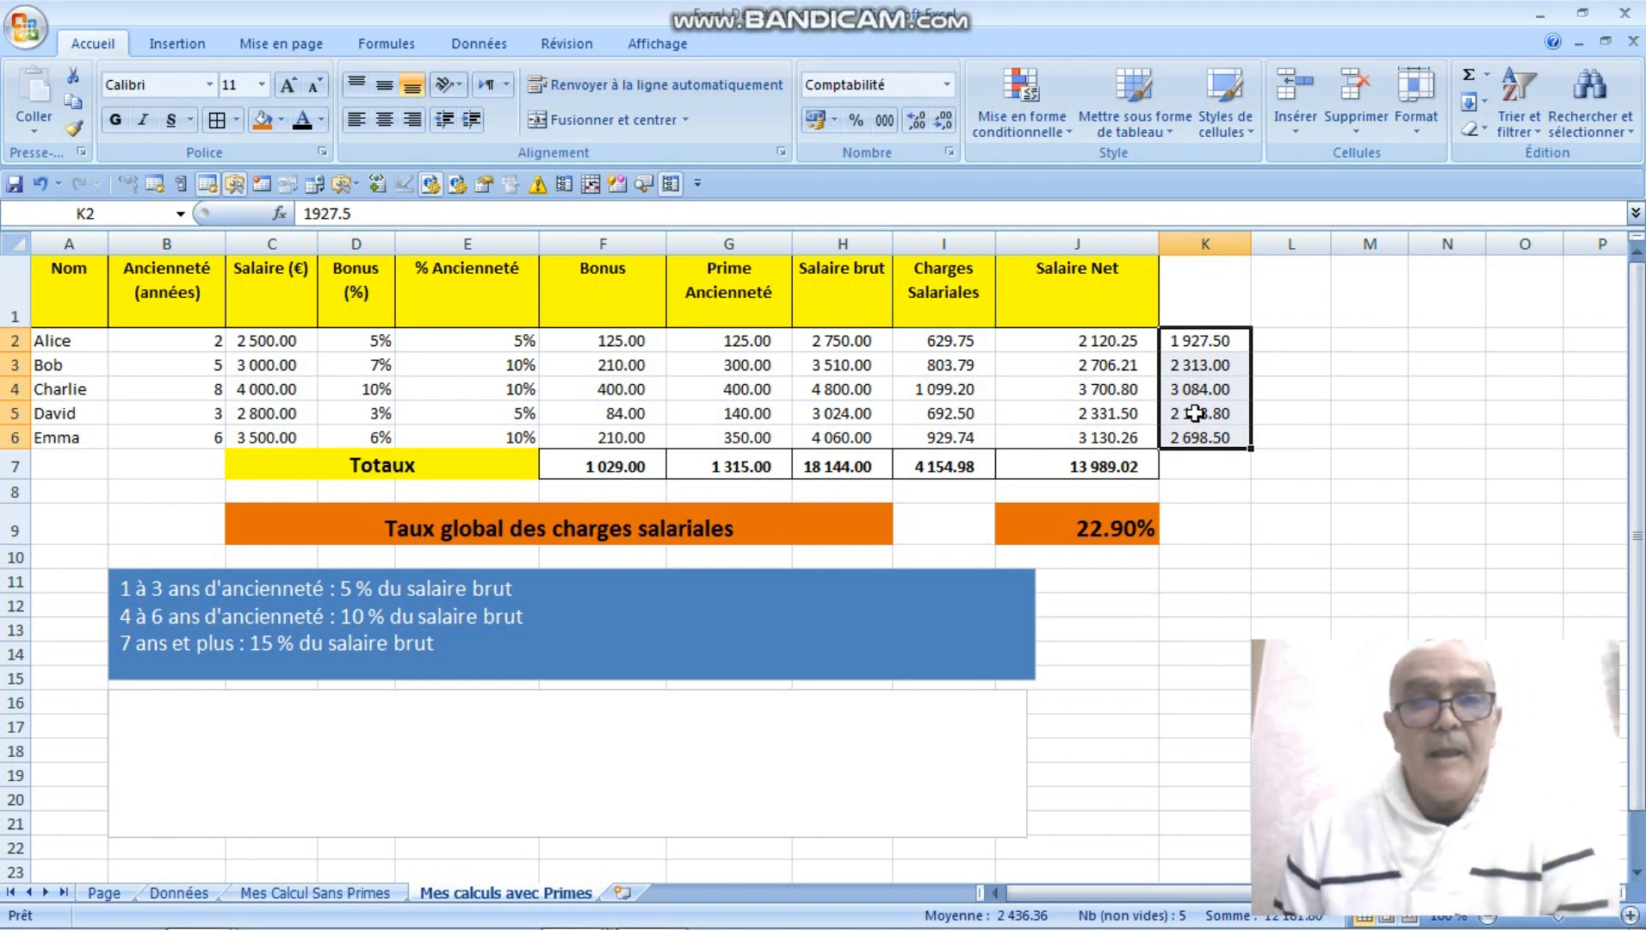
click(947, 771)
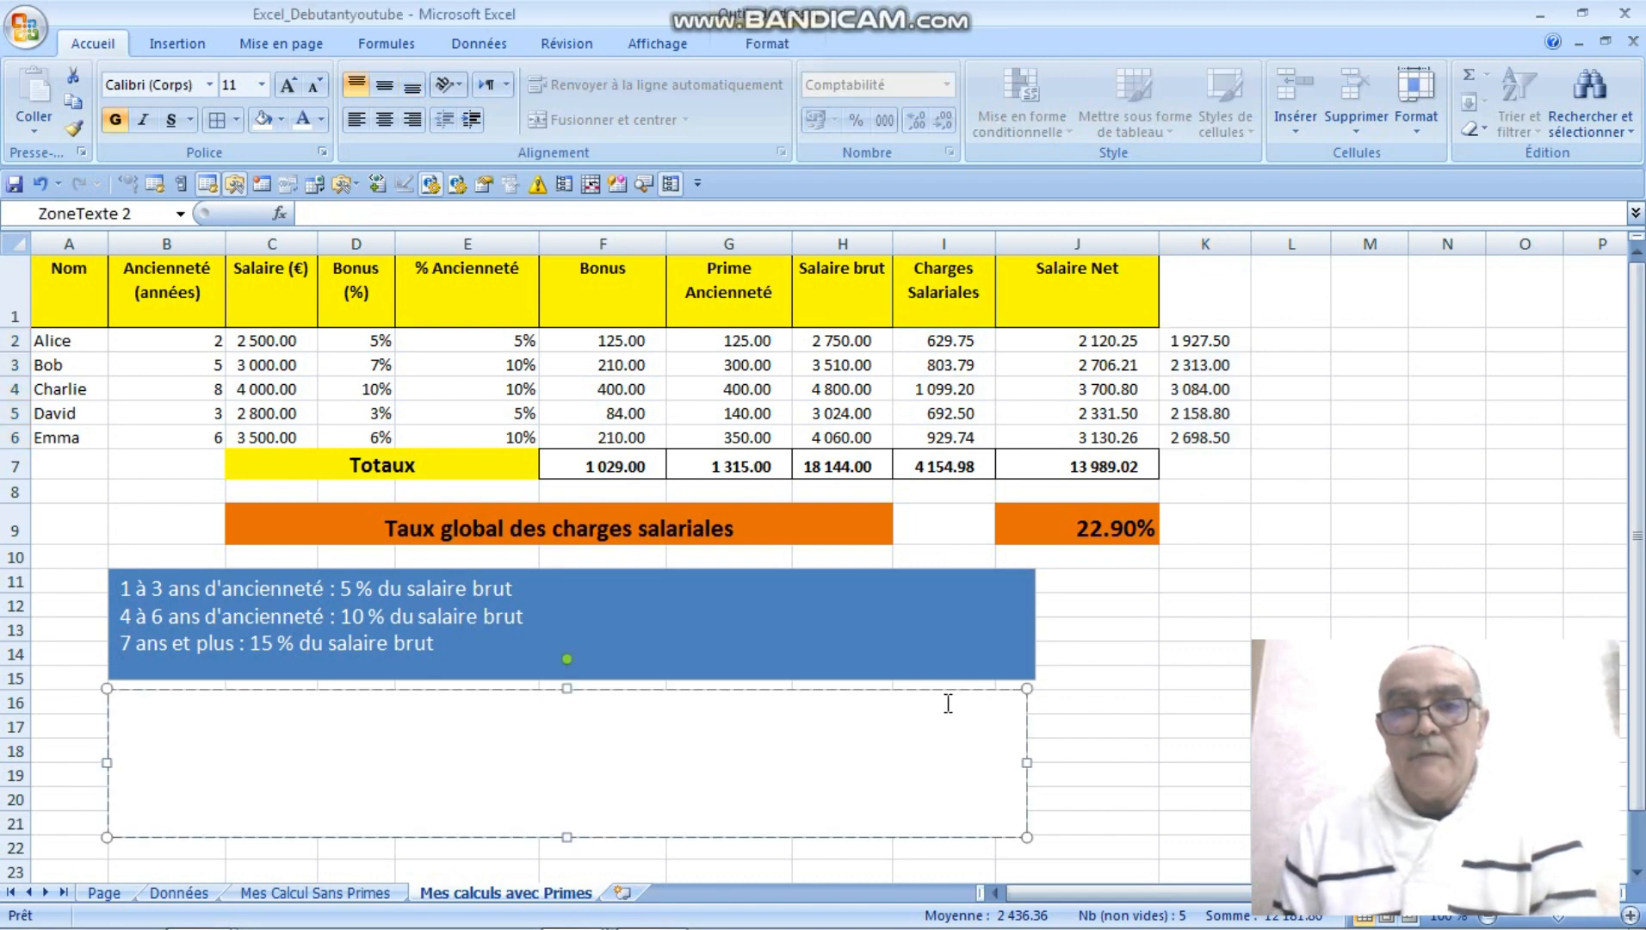
click(282, 121)
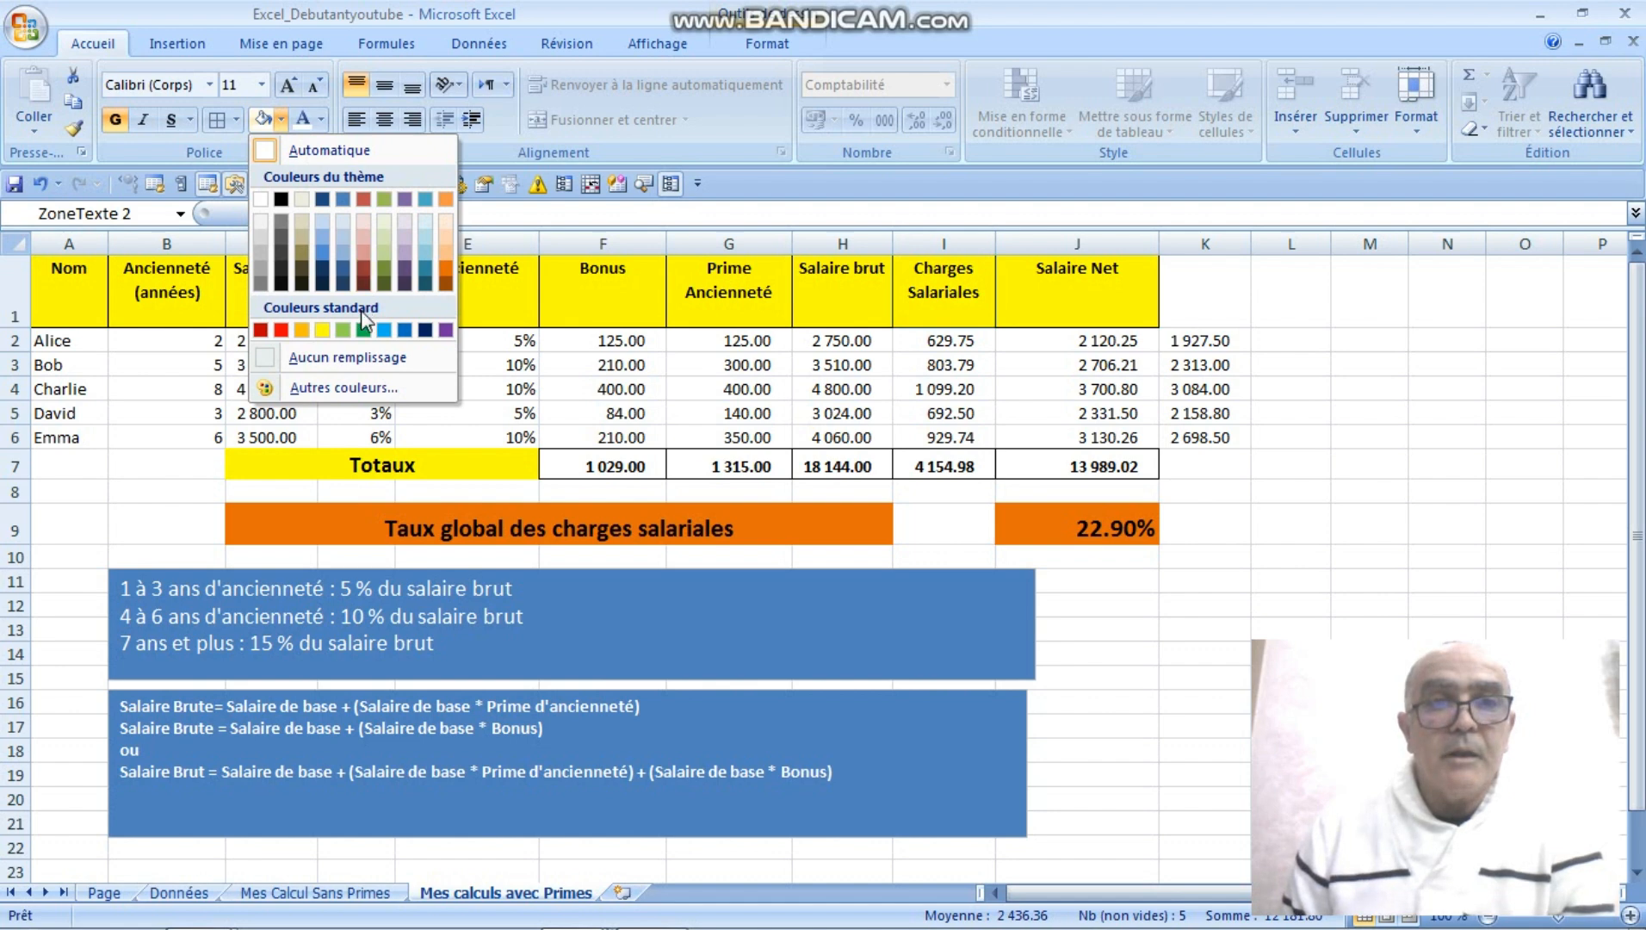
click(323, 270)
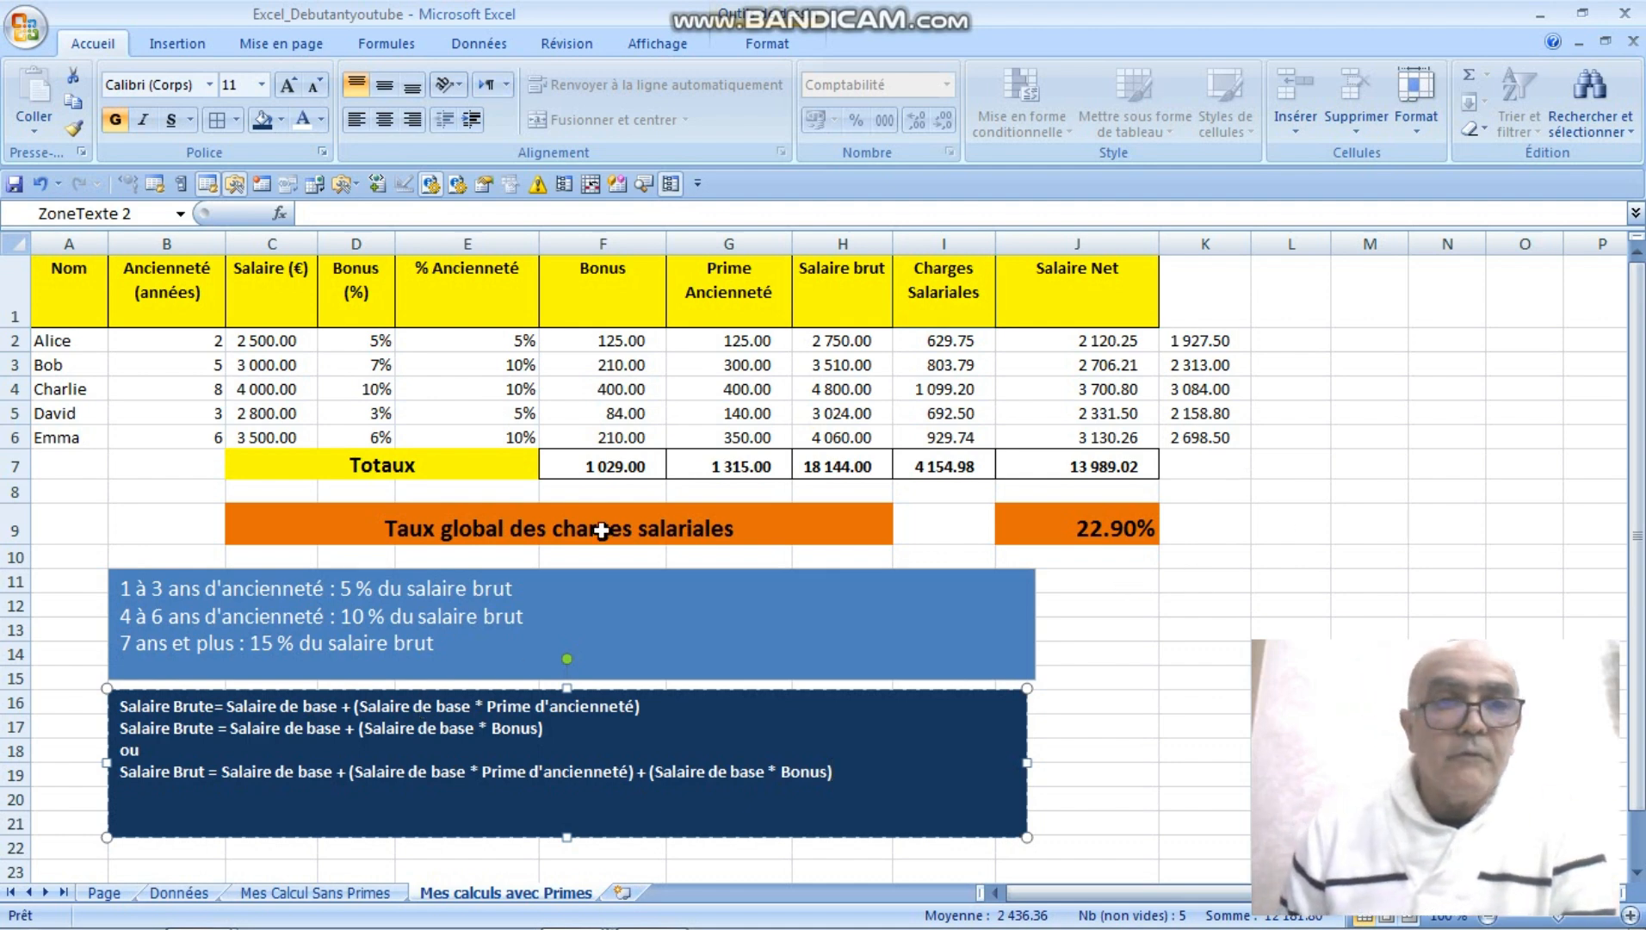
Apply borders to all the employee data cells in A2:J6
drag(80, 349, 1123, 432)
click(220, 127)
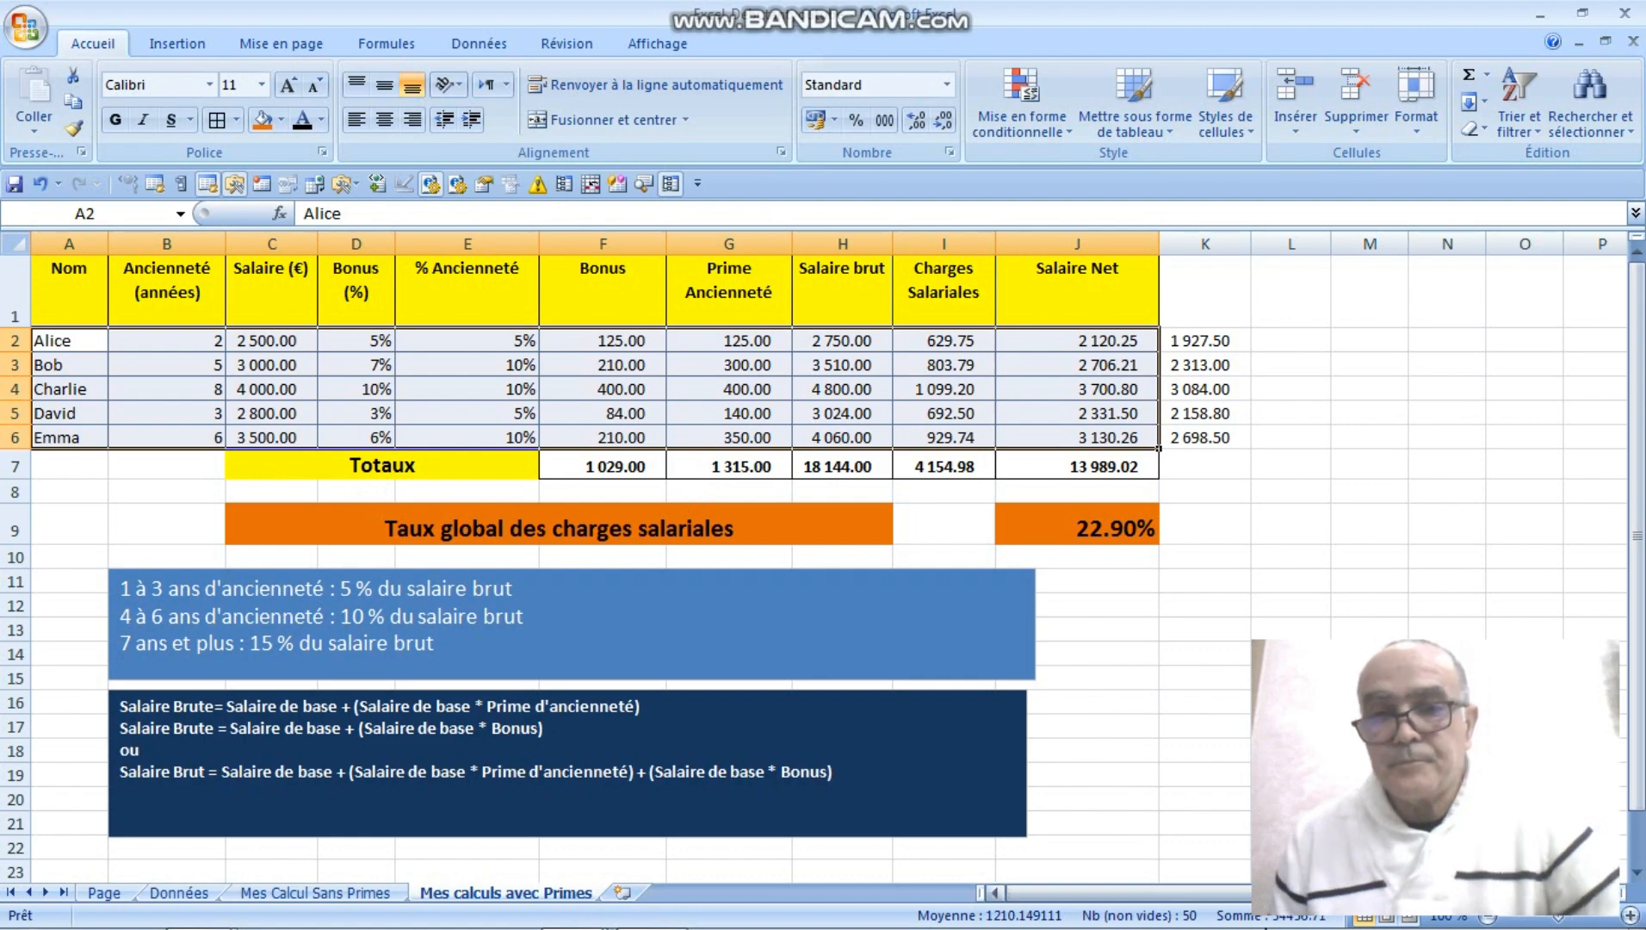
mouse_move(704, 921)
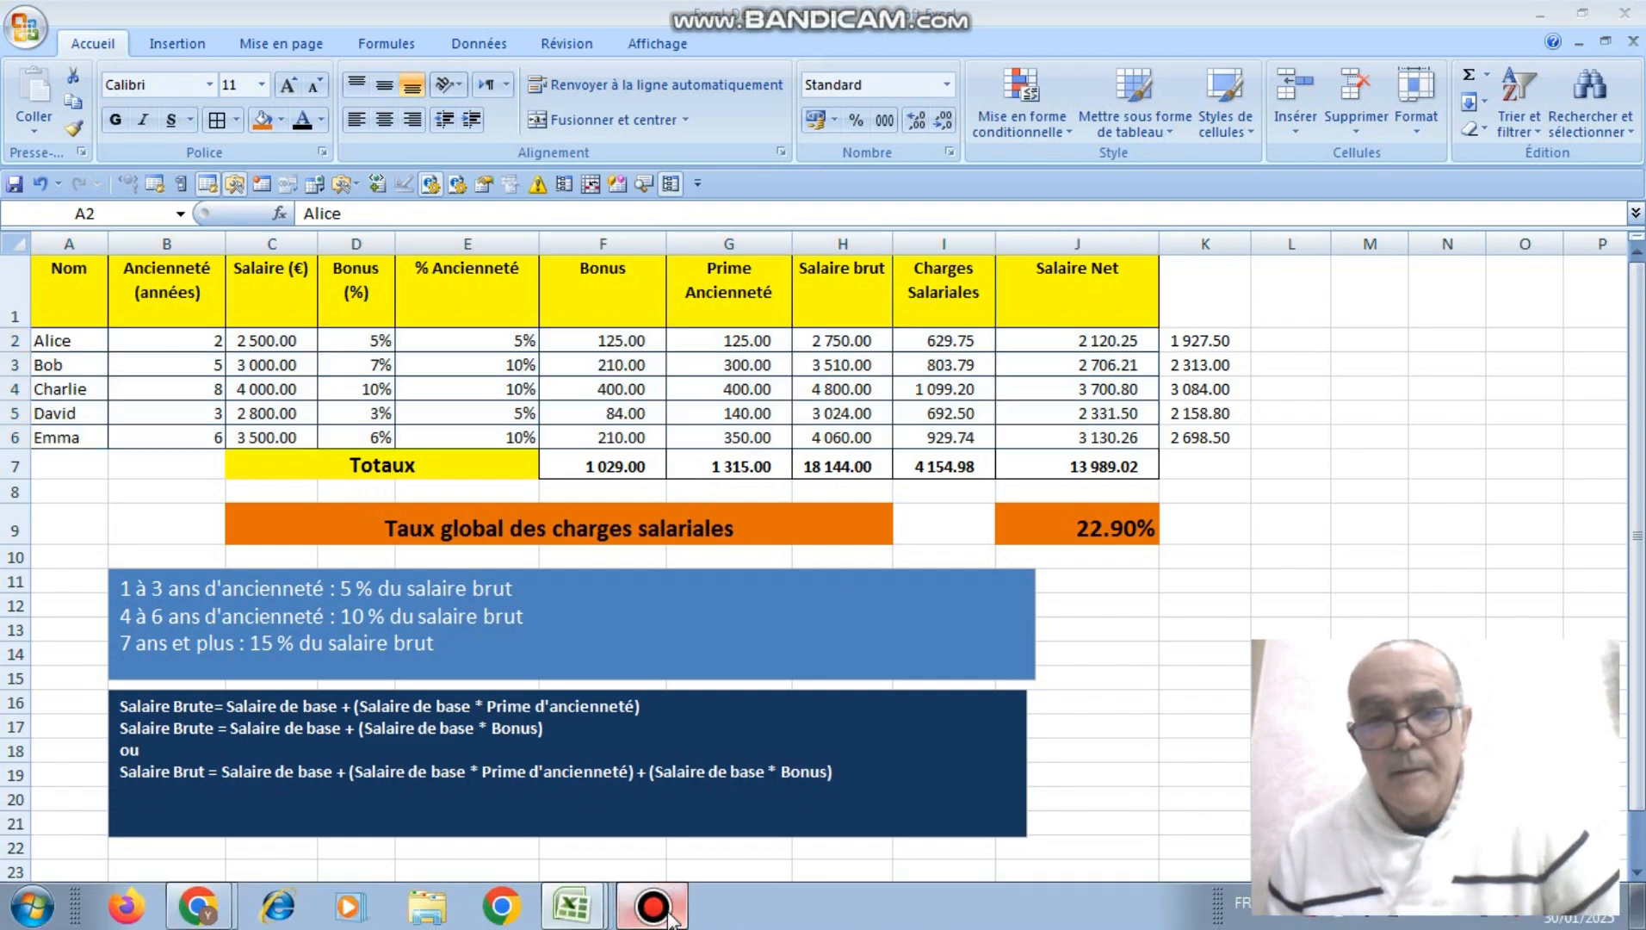
click(651, 906)
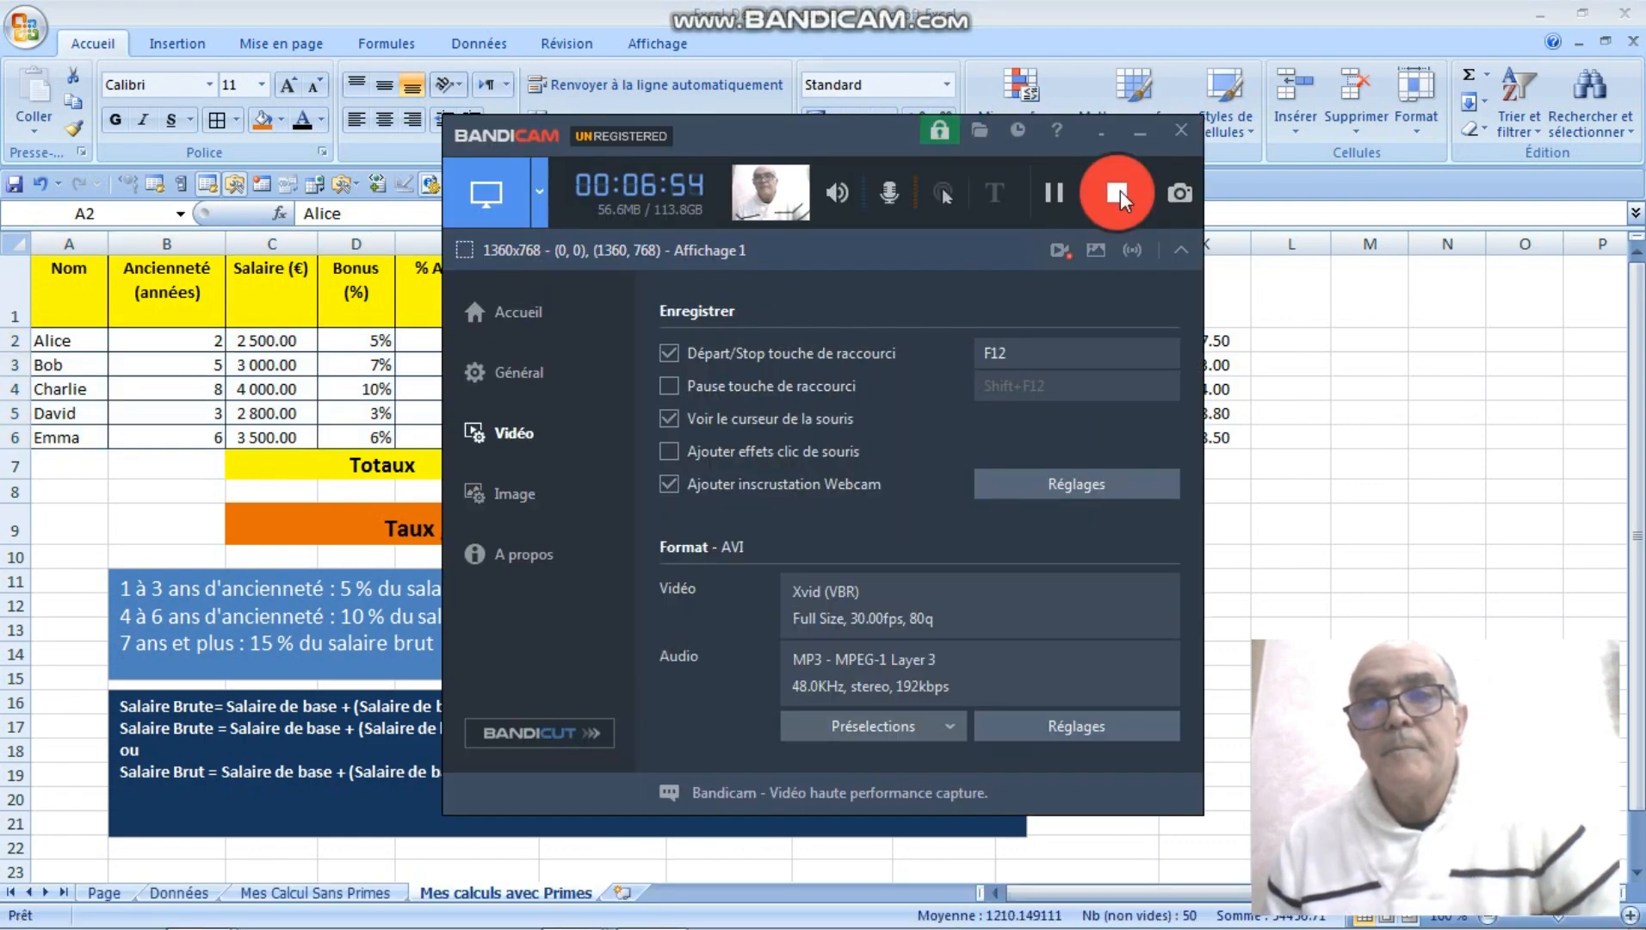